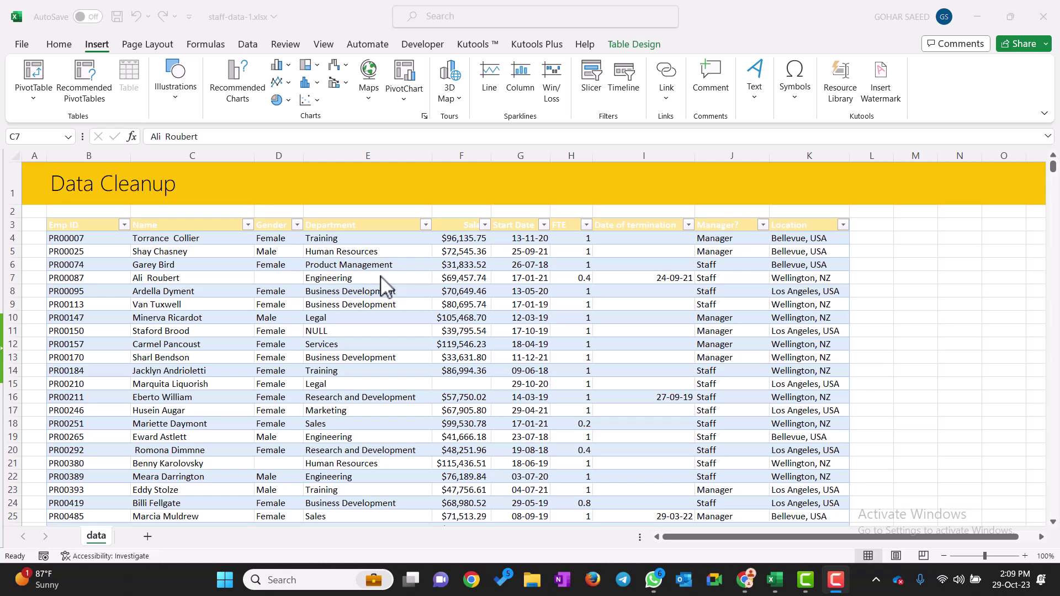
Step: Inspect the staff table's salary, department and NULL entries, and view its Table Design settings
{"action": "left_click", "coordinate": [467, 252]}
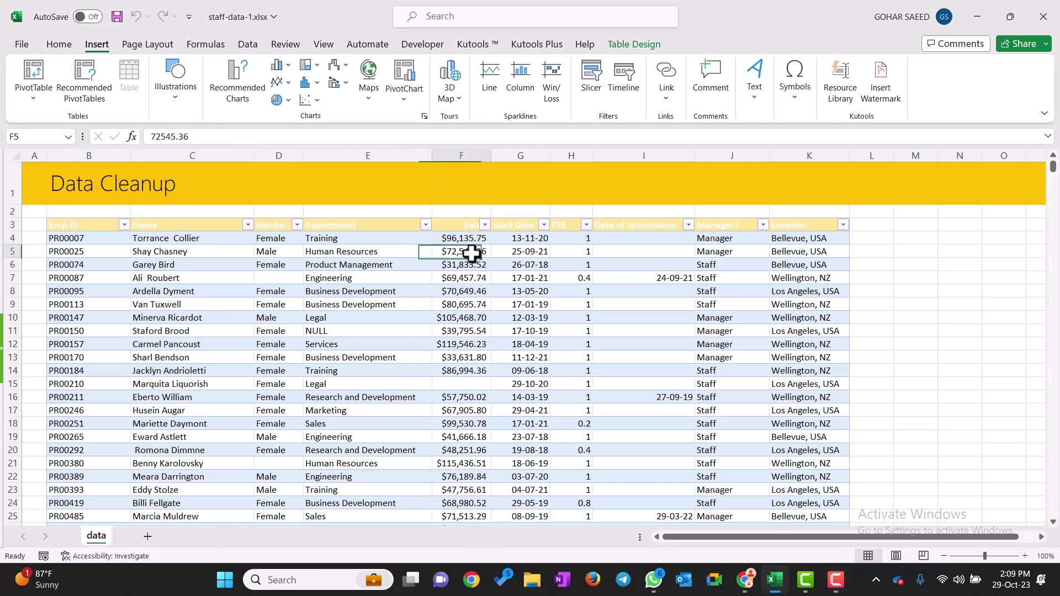
{"action": "left_click", "coordinate": [379, 371]}
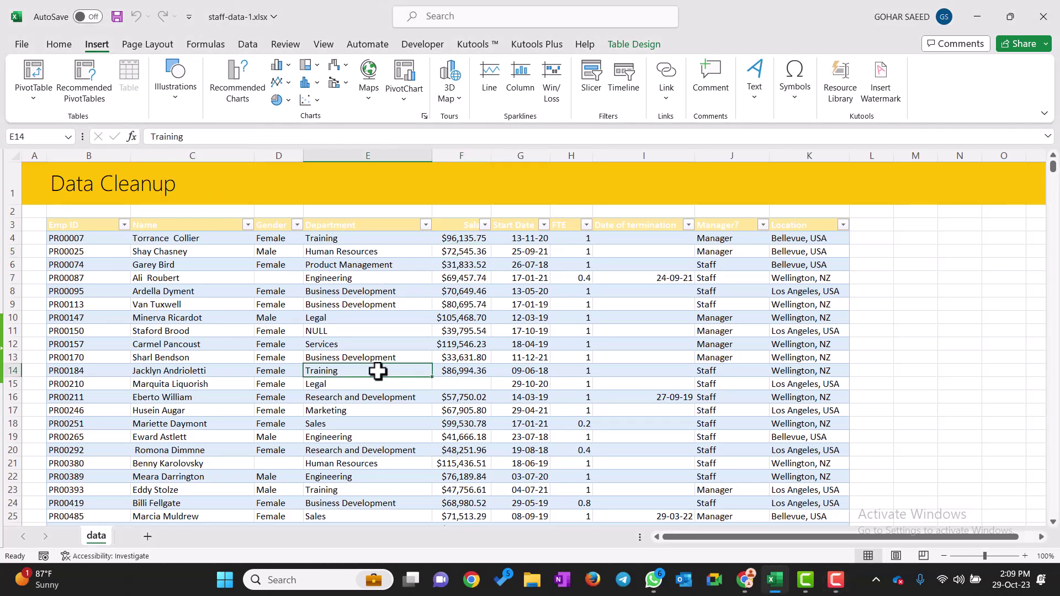
{"action": "left_click", "coordinate": [413, 333]}
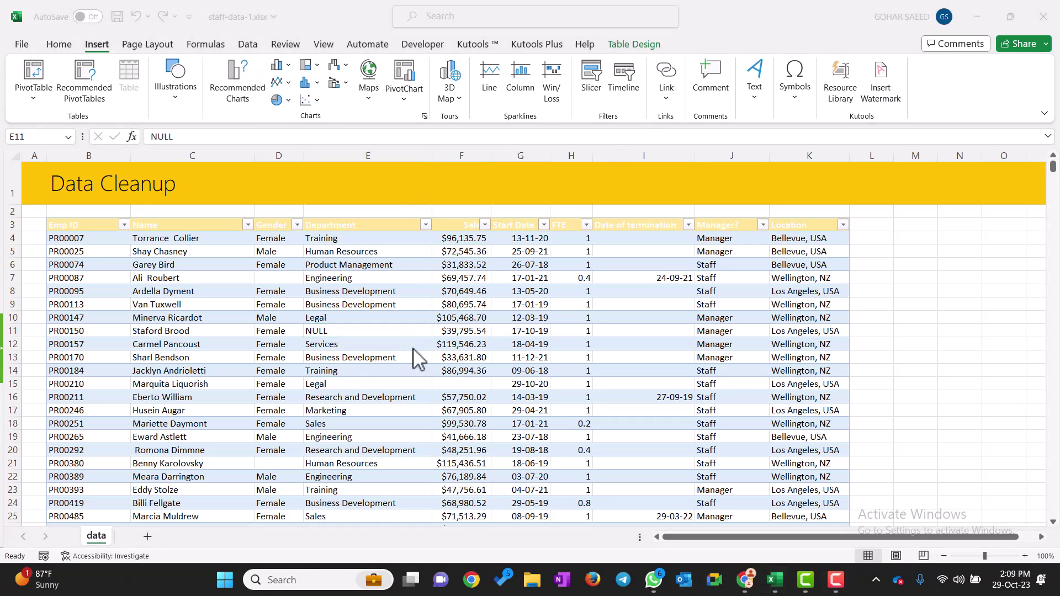
{"action": "left_click", "coordinate": [355, 316]}
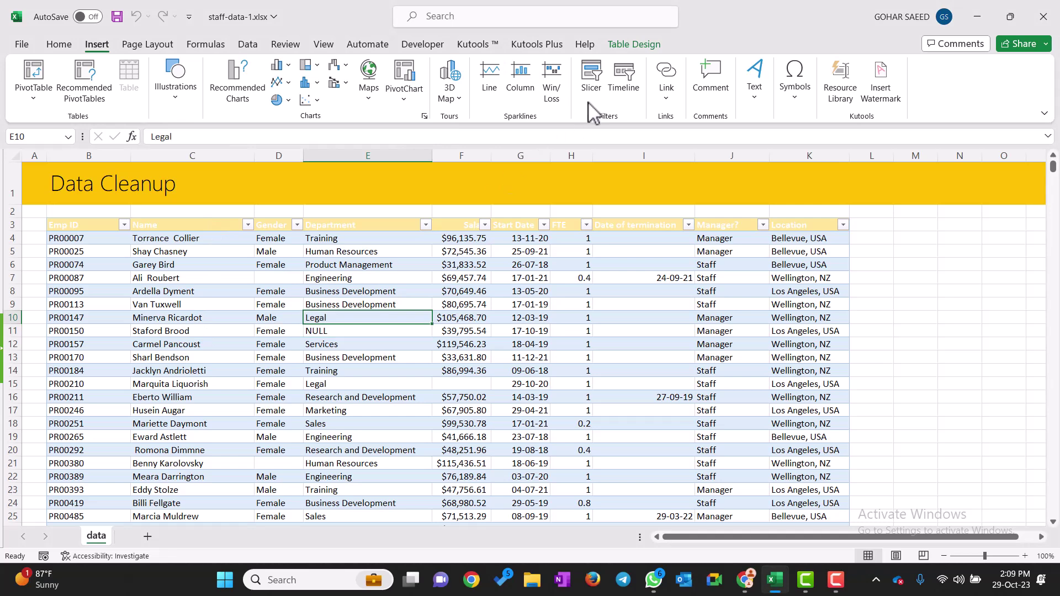
{"action": "left_click", "coordinate": [646, 49]}
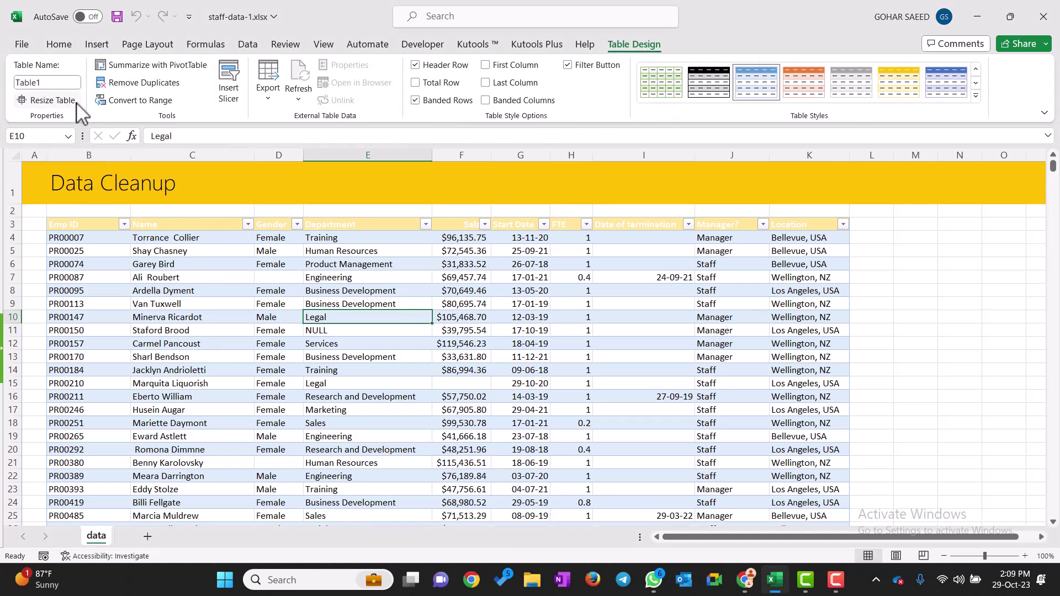
Step: Select cells inside the staff table and show the Data tab's Get & Transform options
{"action": "left_click", "coordinate": [267, 357]}
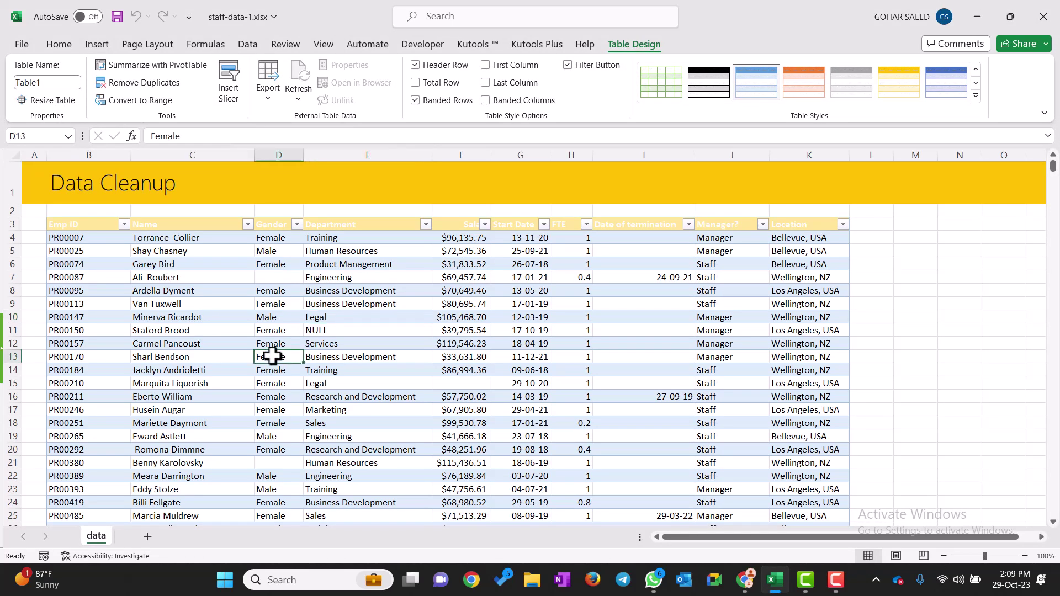
{"action": "left_click", "coordinate": [384, 326]}
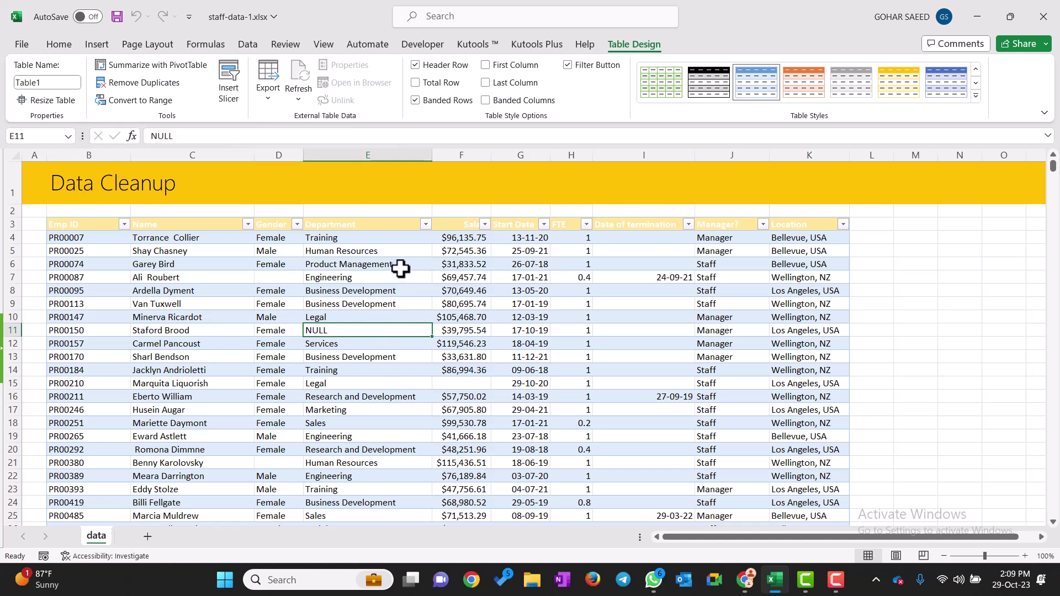
{"action": "left_click", "coordinate": [248, 45]}
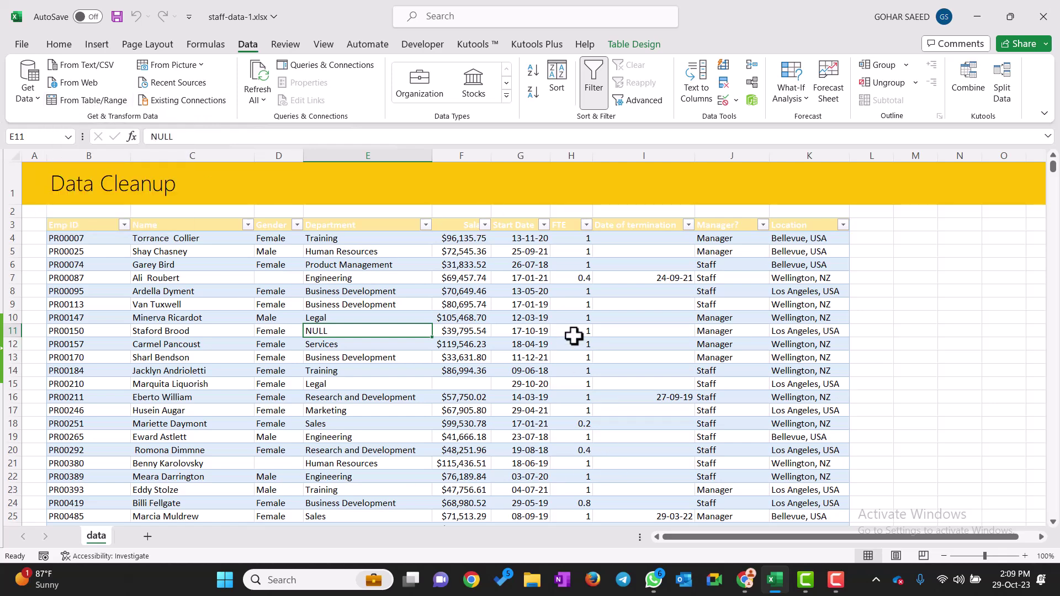
{"action": "left_click_drag", "start_coordinate": [426, 319], "coordinate": [430, 323]}
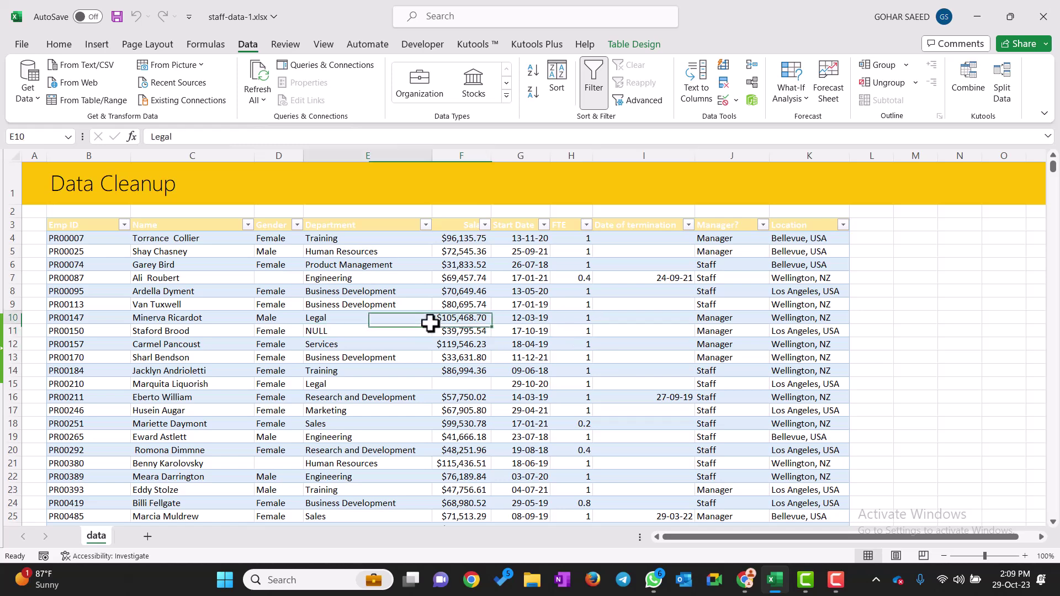
Step: Load the staff table into Power Query Editor as query Table1 using From Table/Range
{"action": "left_click", "coordinate": [87, 101]}
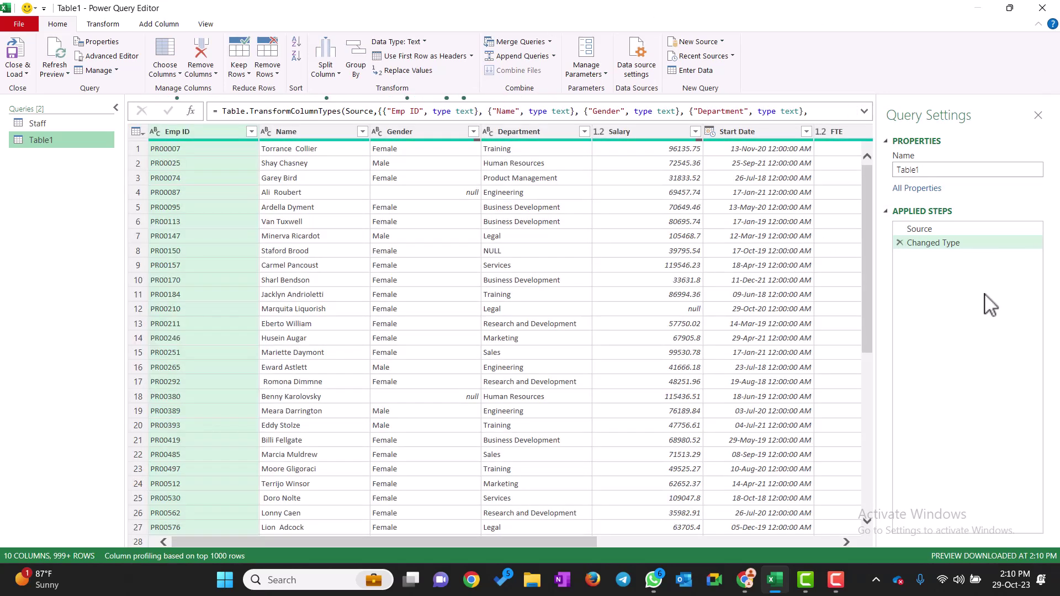
{"action": "scroll", "coordinate": [870, 241], "scroll_direction": "down", "scroll_amount": 3}
{"action": "scroll", "coordinate": [870, 190], "scroll_direction": "up", "scroll_amount": 3}
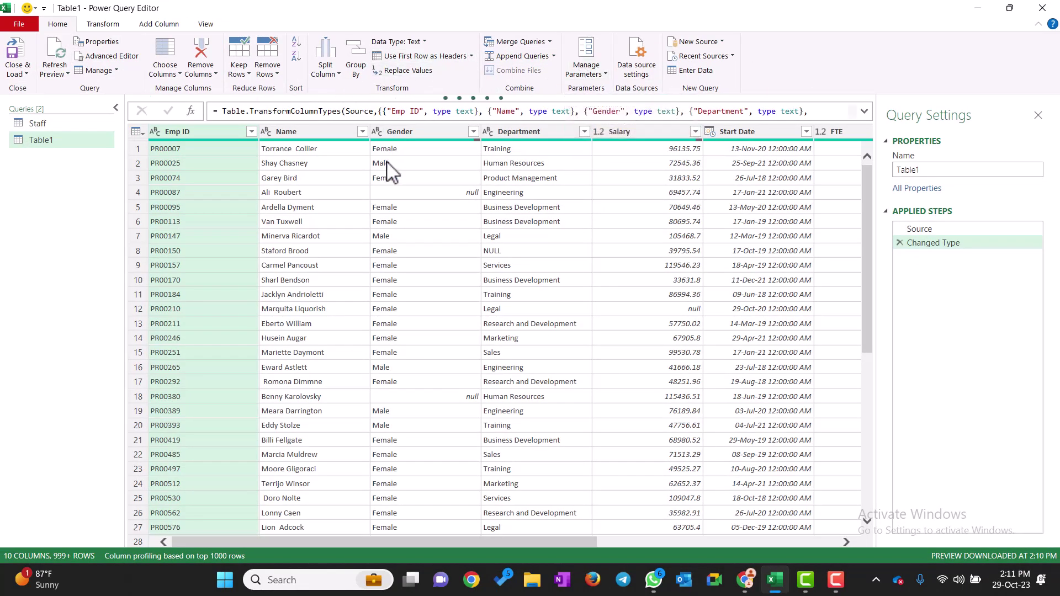
Step: Preview the Gender, Department and Name values in the first rows of Table1
{"action": "left_click", "coordinate": [398, 193]}
{"action": "left_click", "coordinate": [519, 178]}
{"action": "left_click", "coordinate": [577, 164]}
{"action": "left_click", "coordinate": [318, 178]}
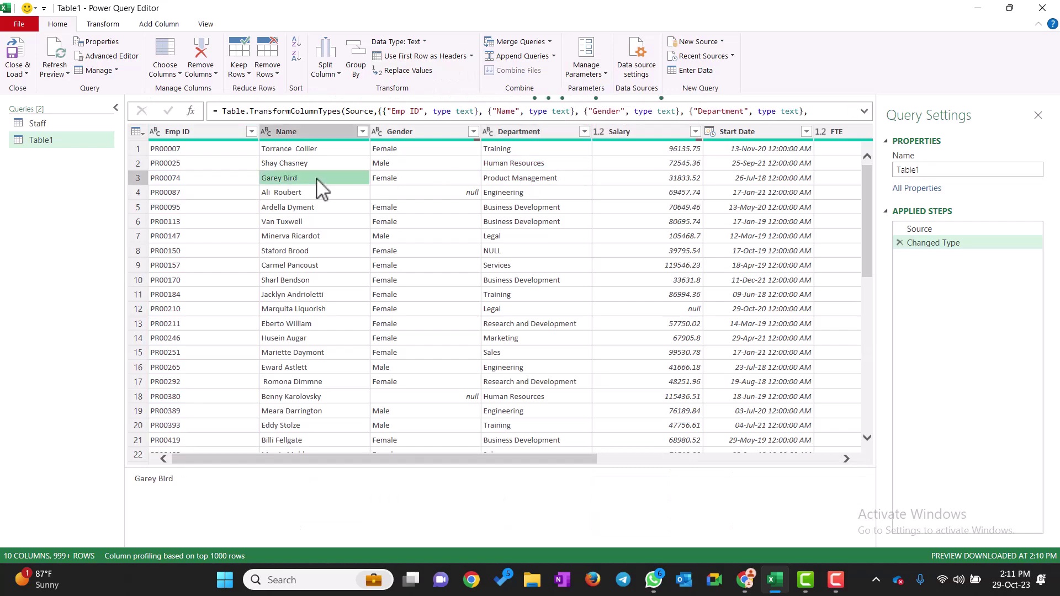
{"action": "left_click", "coordinate": [518, 178]}
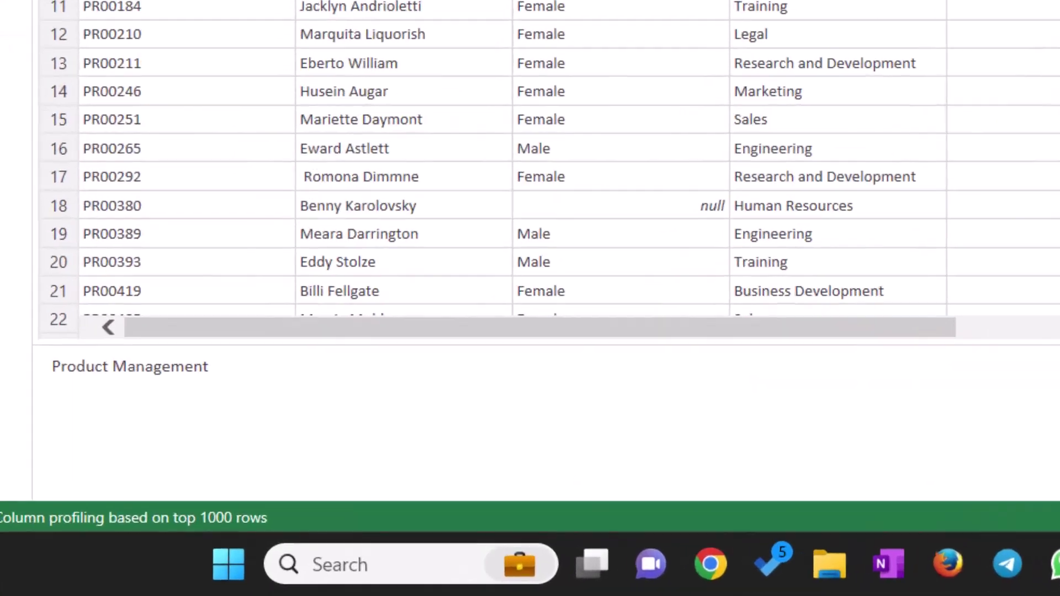
{"action": "left_click", "coordinate": [385, 163]}
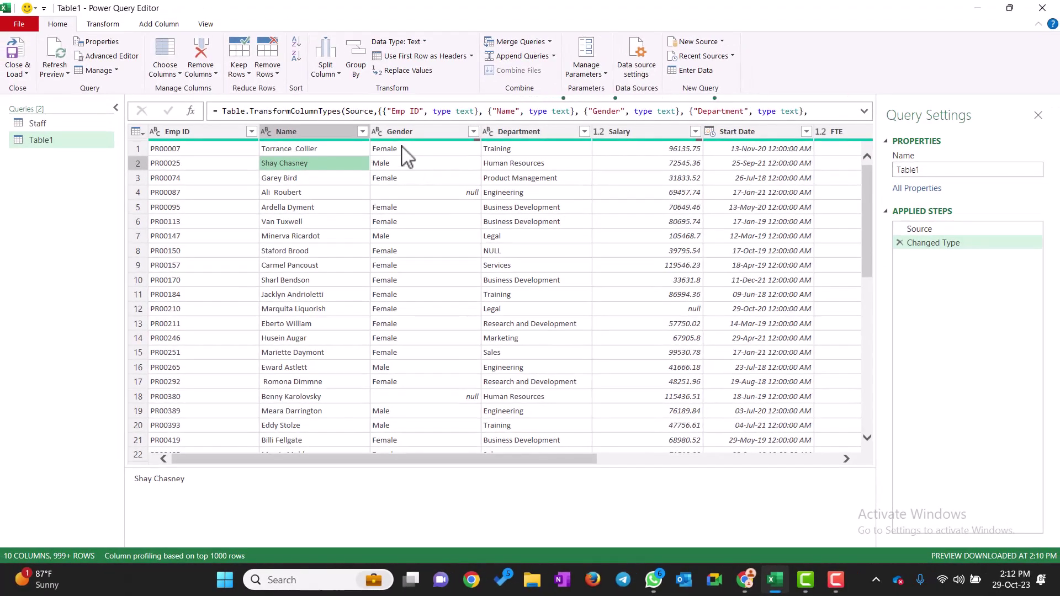
{"action": "left_click", "coordinate": [401, 147]}
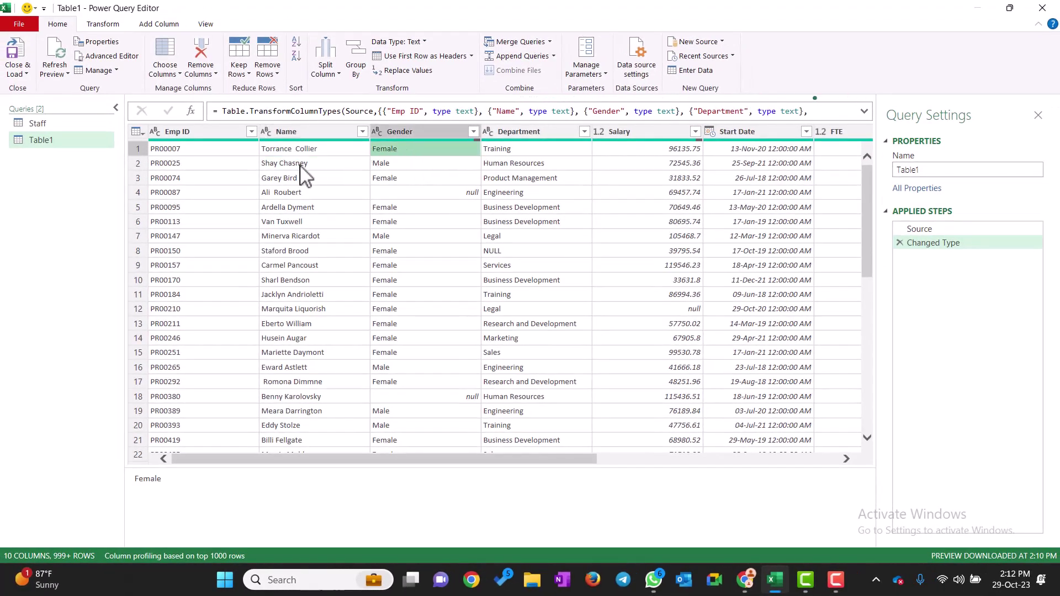
{"action": "left_click", "coordinate": [299, 164]}
{"action": "left_click", "coordinate": [342, 154]}
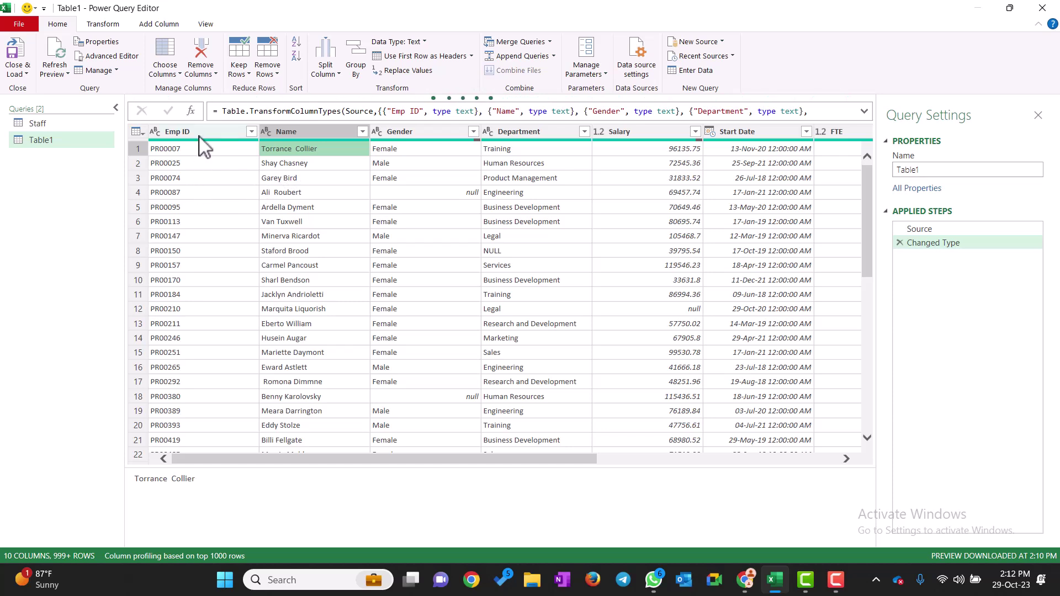
Step: Select the whole Emp ID column, which holds codes like PR00007
{"action": "left_click", "coordinate": [199, 199]}
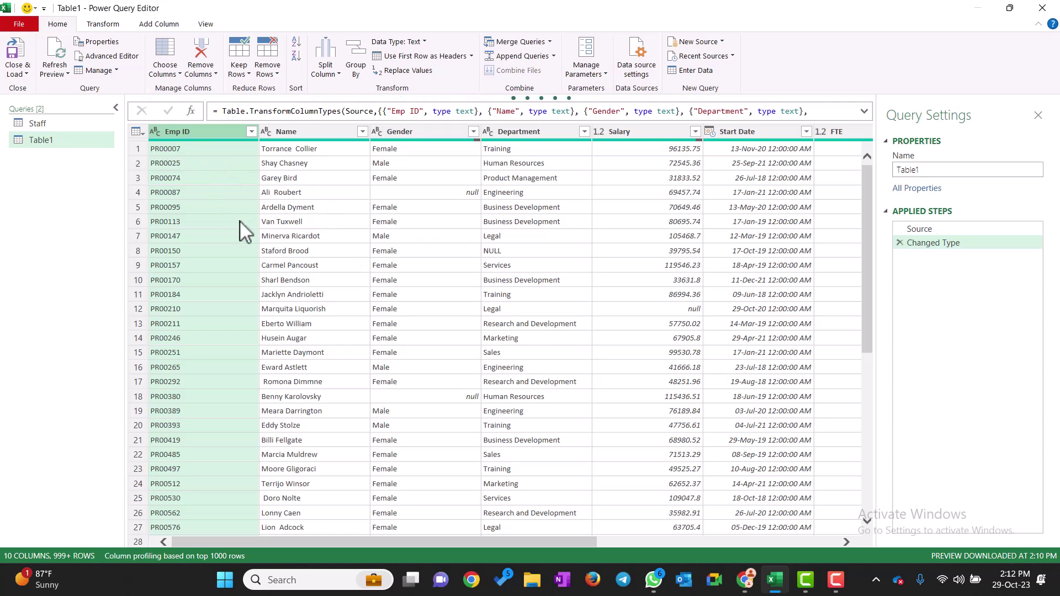
{"action": "left_click", "coordinate": [312, 178]}
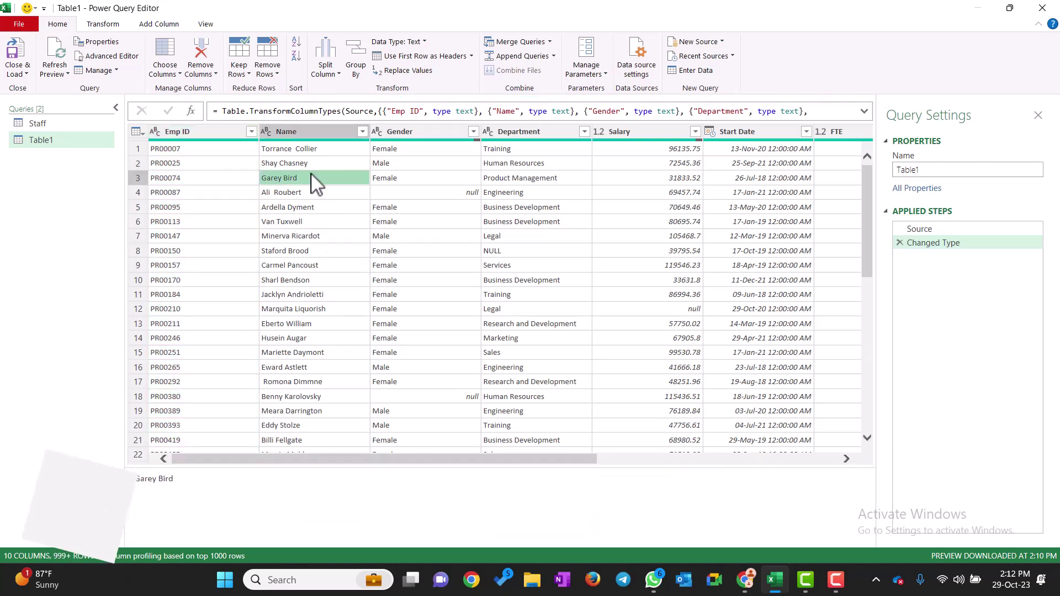
{"action": "key", "text": "Up"}
{"action": "key", "text": "Up"}
{"action": "left_click", "coordinate": [213, 154]}
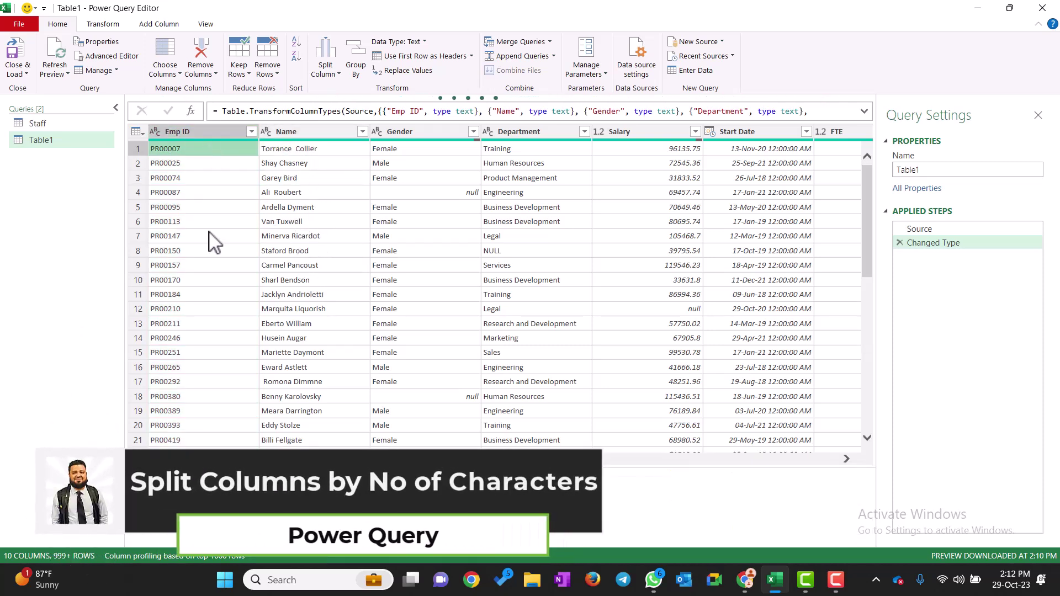
{"action": "left_click", "coordinate": [212, 129]}
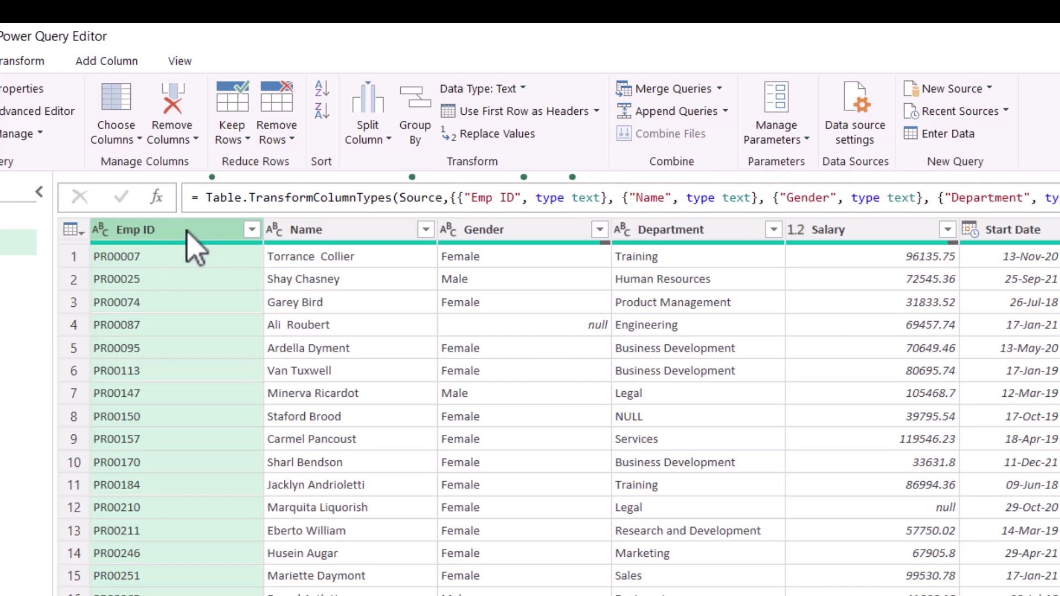
Step: Split Emp ID by number of characters: 2, once, as far left as possible
{"action": "left_click", "coordinate": [369, 139]}
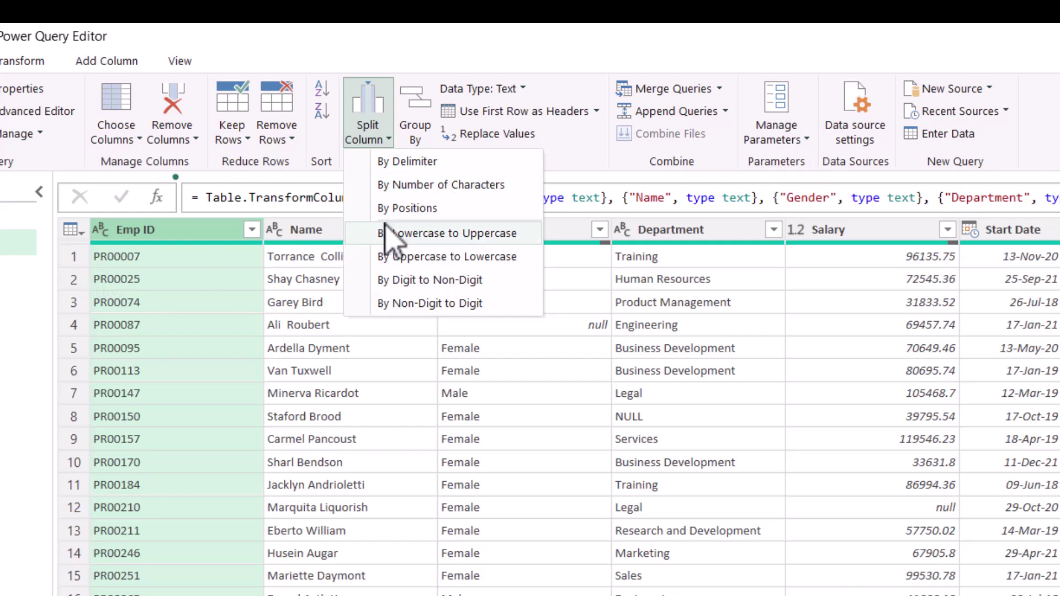
{"action": "left_click", "coordinate": [462, 190]}
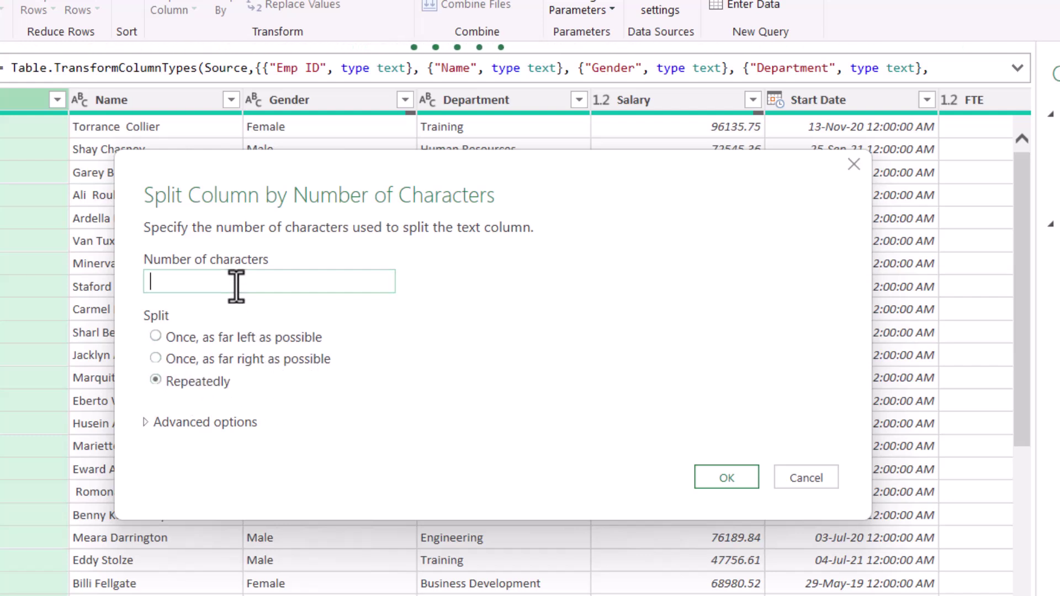
{"action": "type", "text": "2"}
{"action": "left_click", "coordinate": [221, 337]}
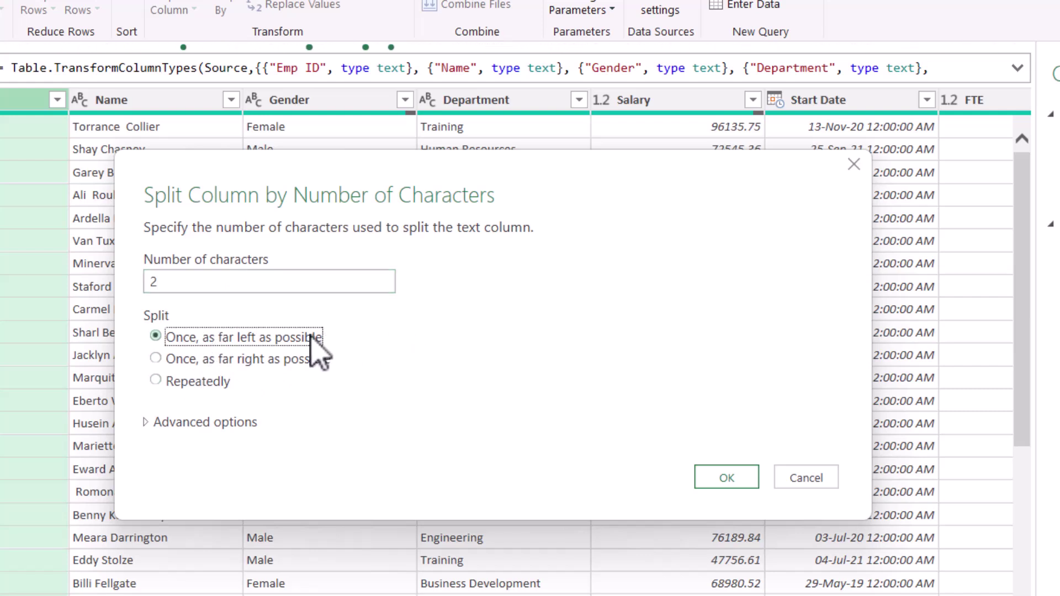
{"action": "left_click", "coordinate": [261, 288]}
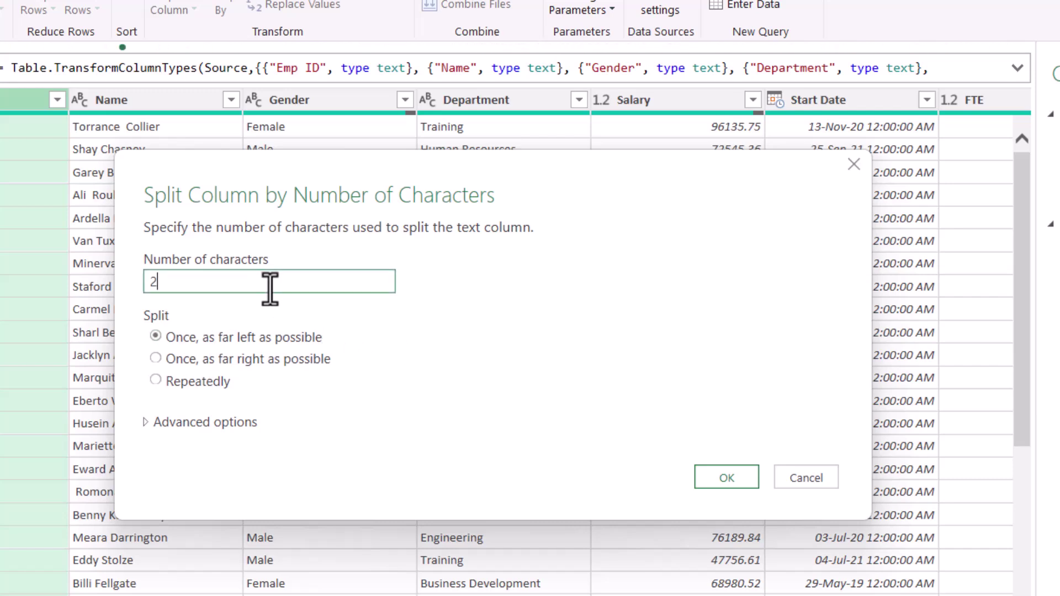
{"action": "left_click", "coordinate": [715, 477]}
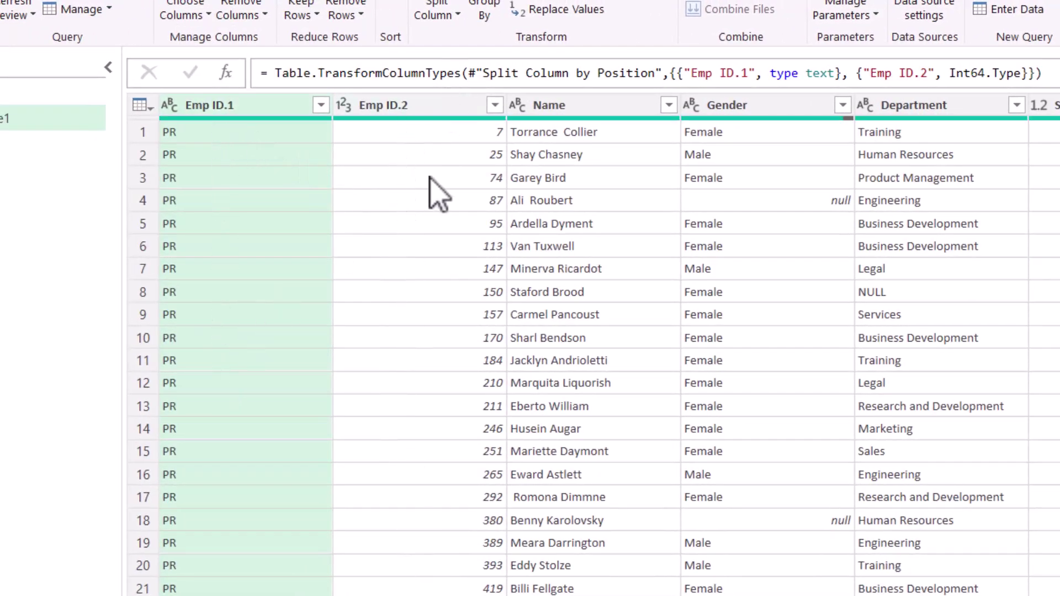
Step: Rename the Emp ID.1 column to Account Center
{"action": "left_click", "coordinate": [245, 136]}
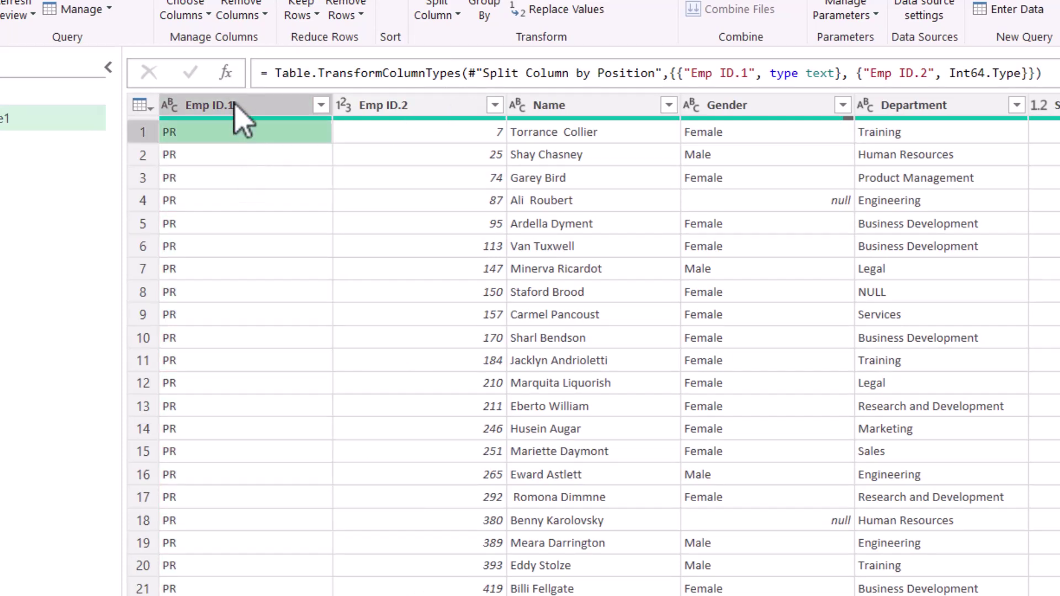
{"action": "double_click", "coordinate": [237, 107]}
{"action": "key", "text": "ctrl+a"}
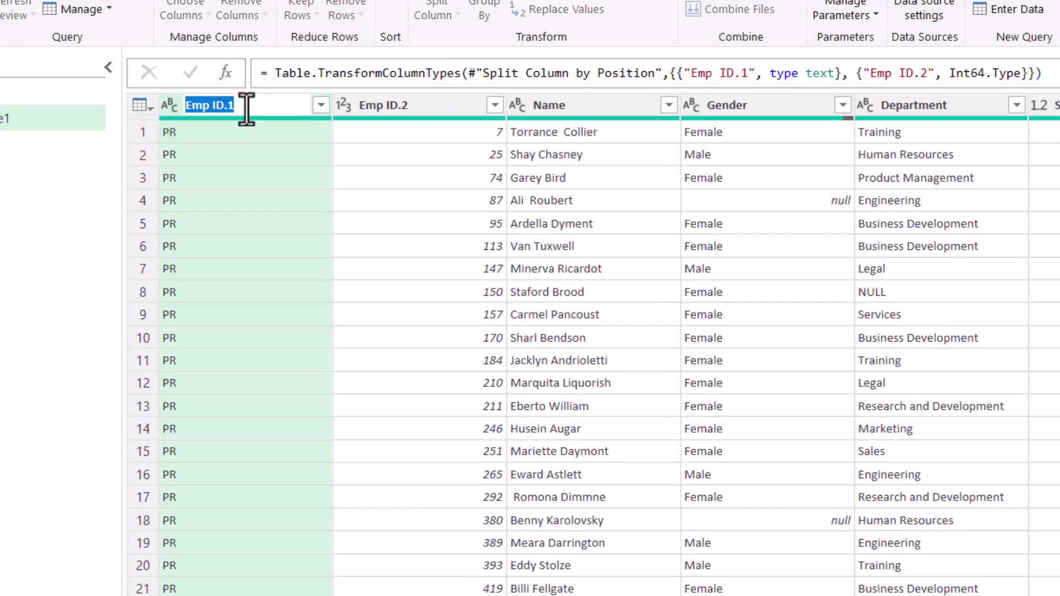
{"action": "type", "text": "Account "}
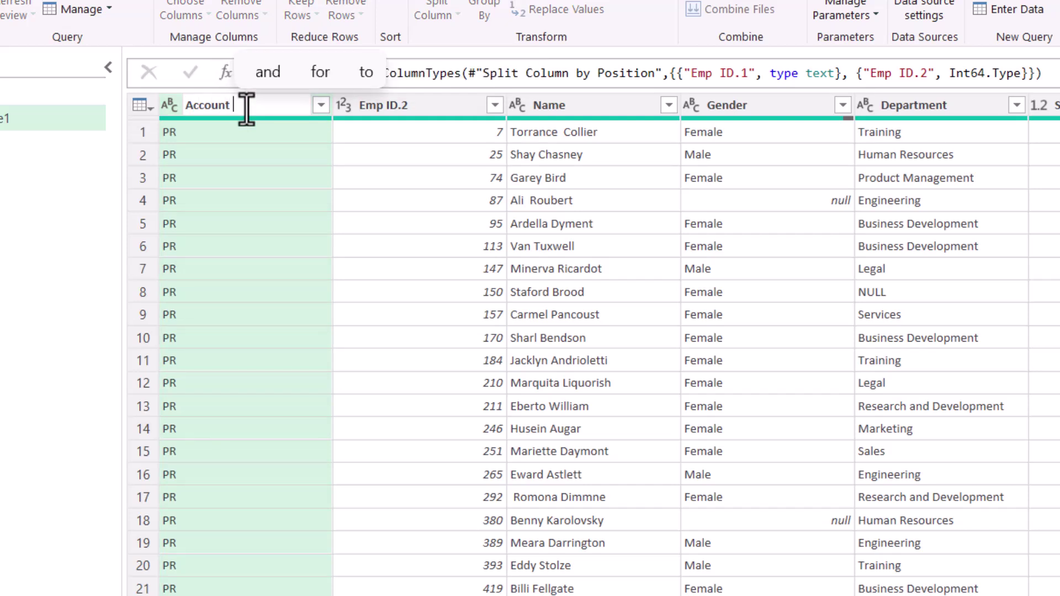
{"action": "type", "text": "Center"}
{"action": "key", "text": "Return"}
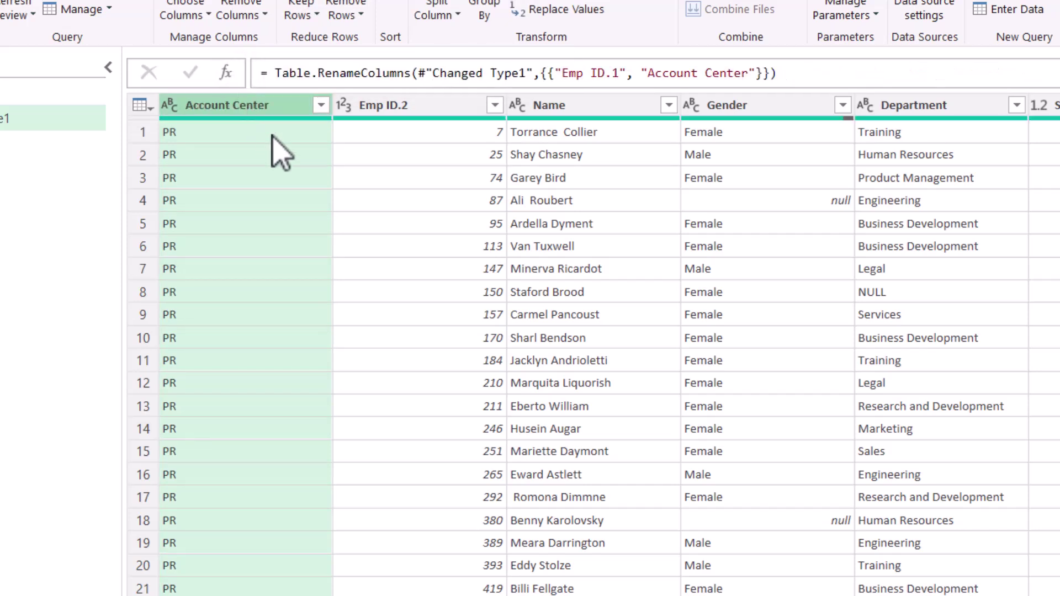
Step: Rename Emp ID.2 to Empl. ID and change its data type to Text
{"action": "left_click", "coordinate": [418, 115]}
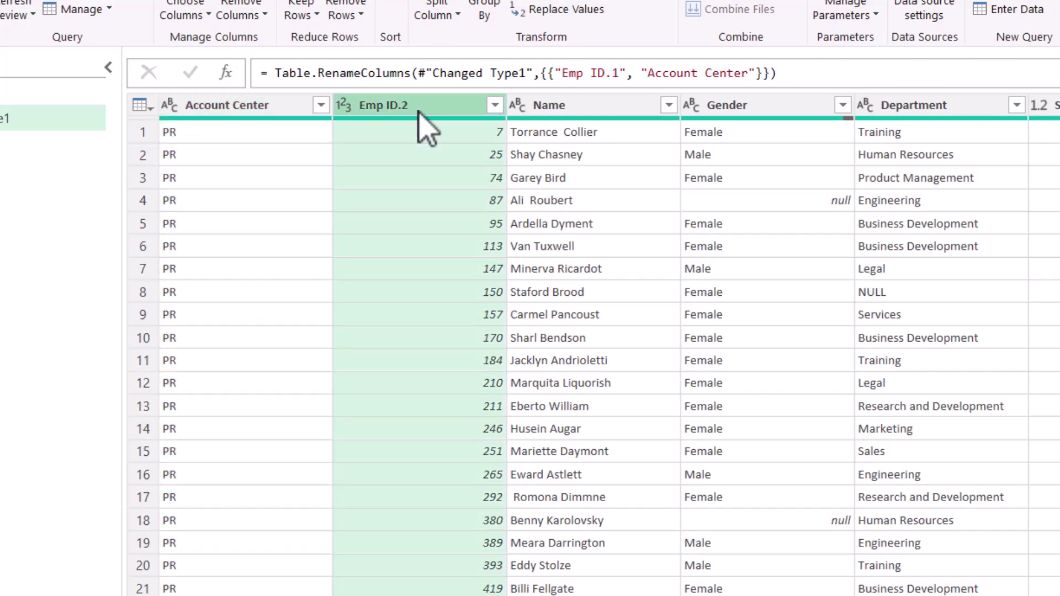
{"action": "double_click", "coordinate": [418, 111]}
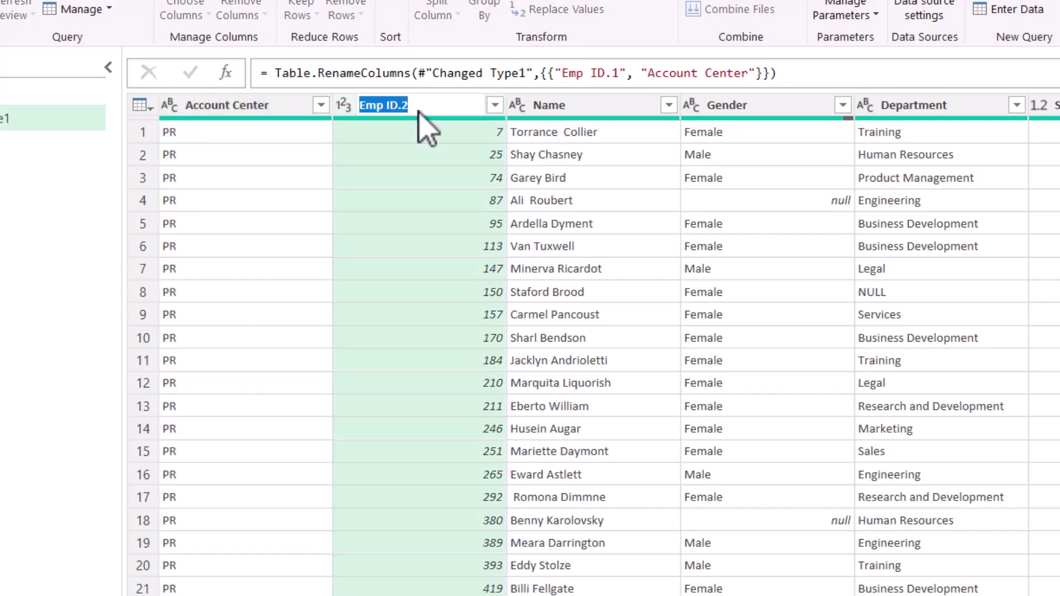
{"action": "type", "text": "Em"}
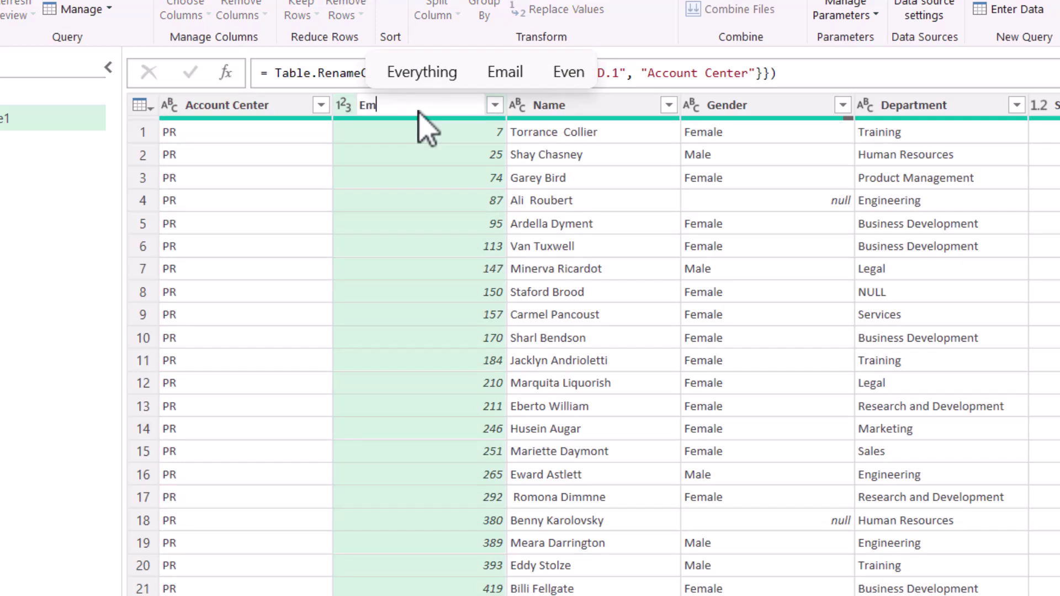
{"action": "type", "text": "pl"}
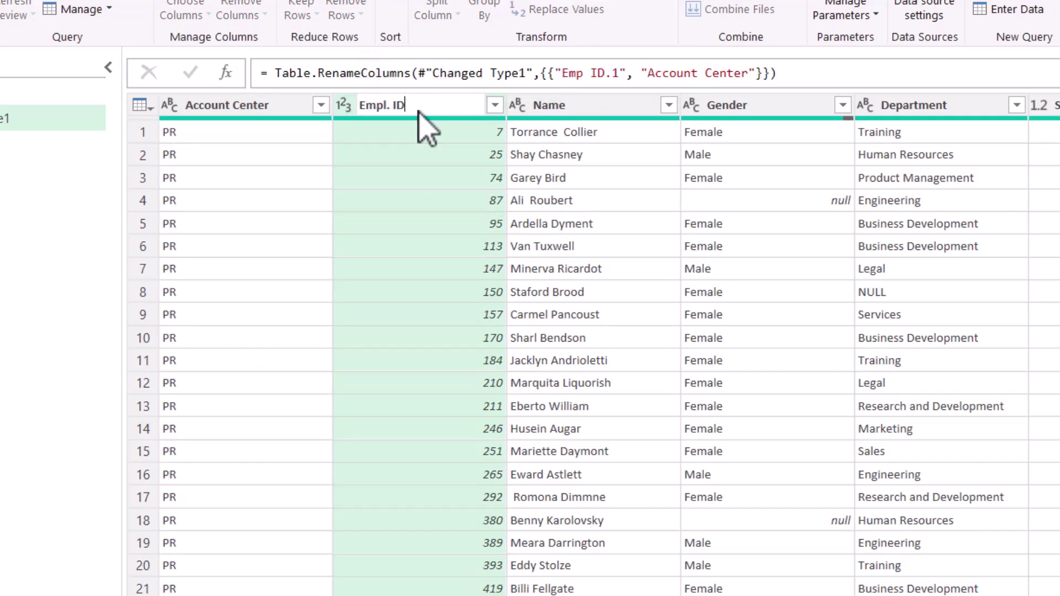
{"action": "key", "text": "Return"}
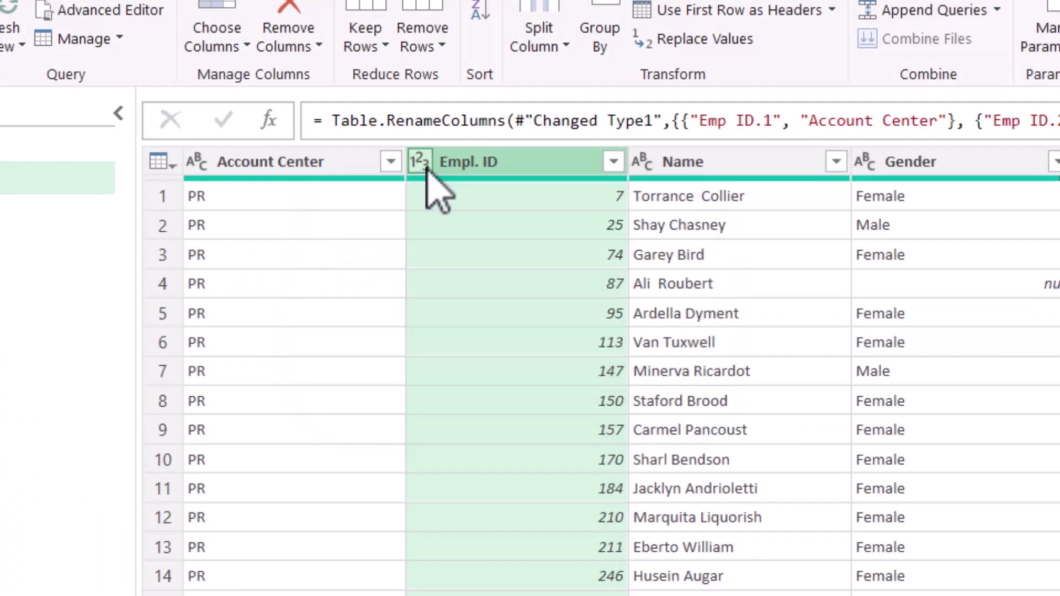
{"action": "left_click", "coordinate": [426, 168]}
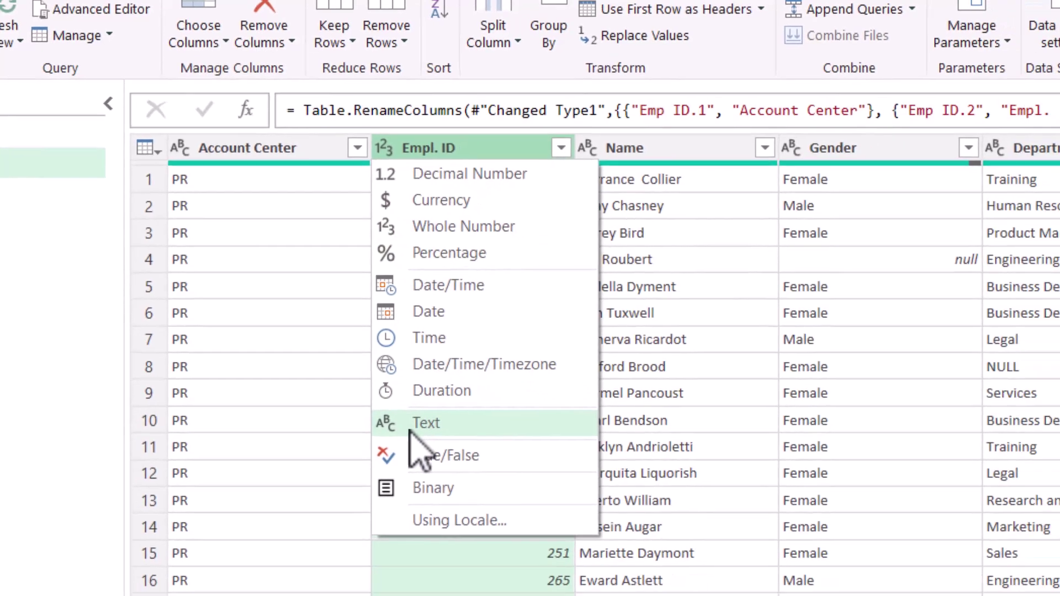
{"action": "left_click", "coordinate": [410, 431]}
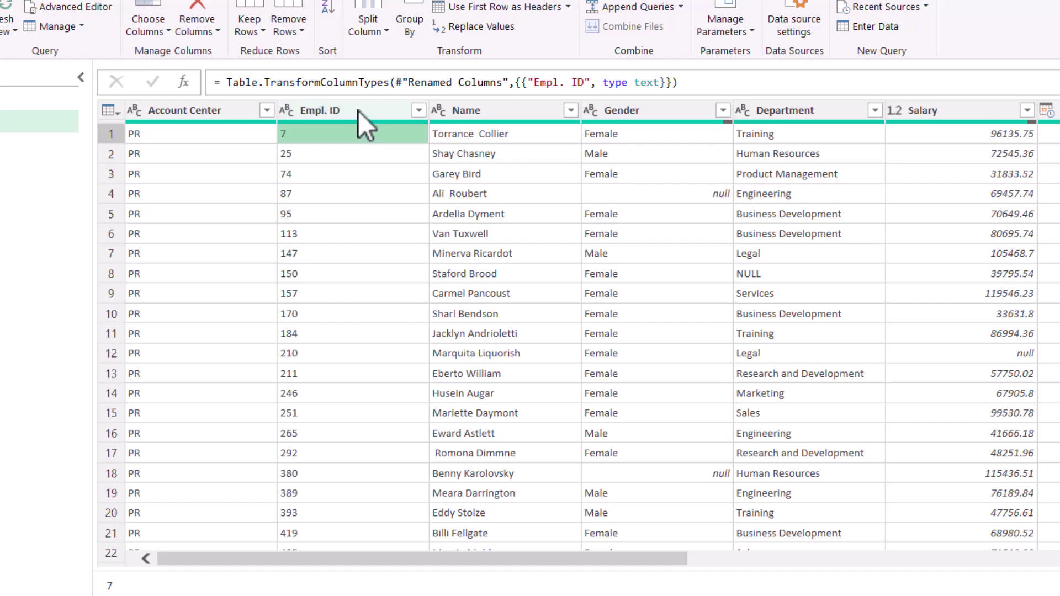
Step: Check the converted employee ID values and select the whole Empl. ID column
{"action": "left_click", "coordinate": [350, 254]}
{"action": "left_click", "coordinate": [350, 234]}
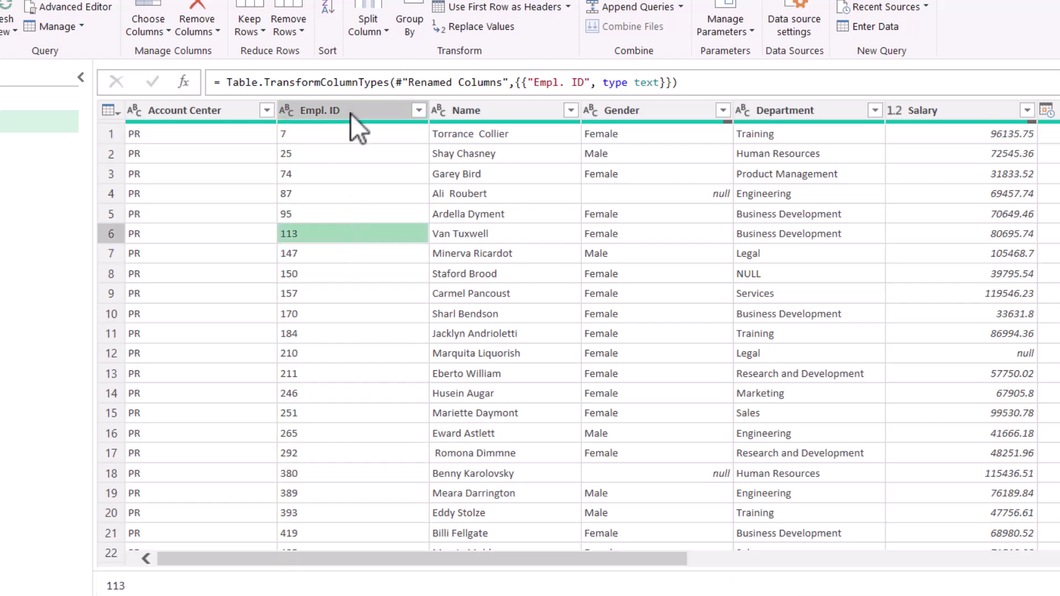
{"action": "left_click", "coordinate": [350, 114]}
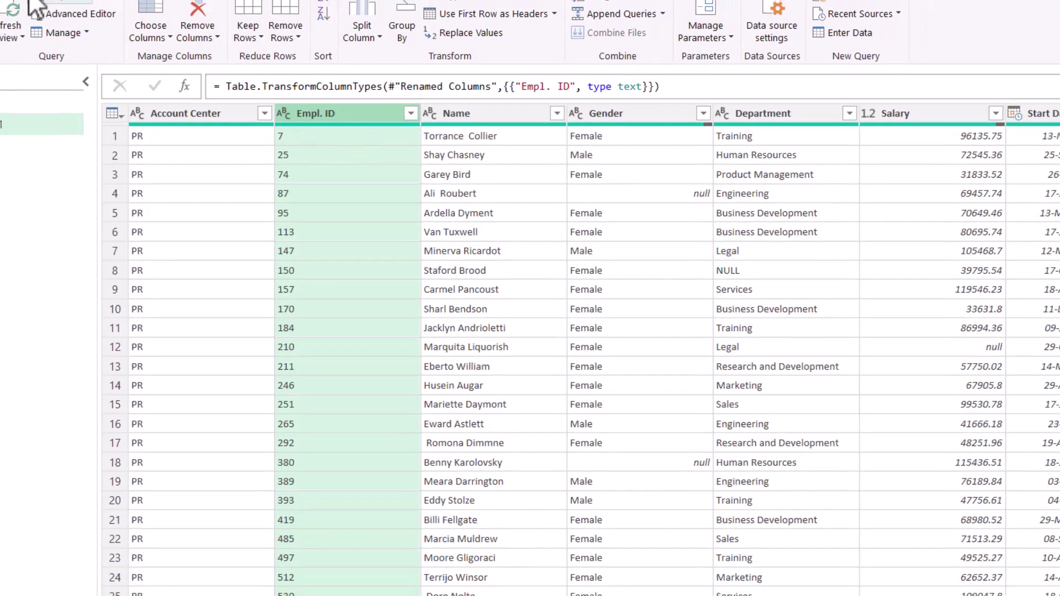
{"action": "left_click", "coordinate": [102, 23]}
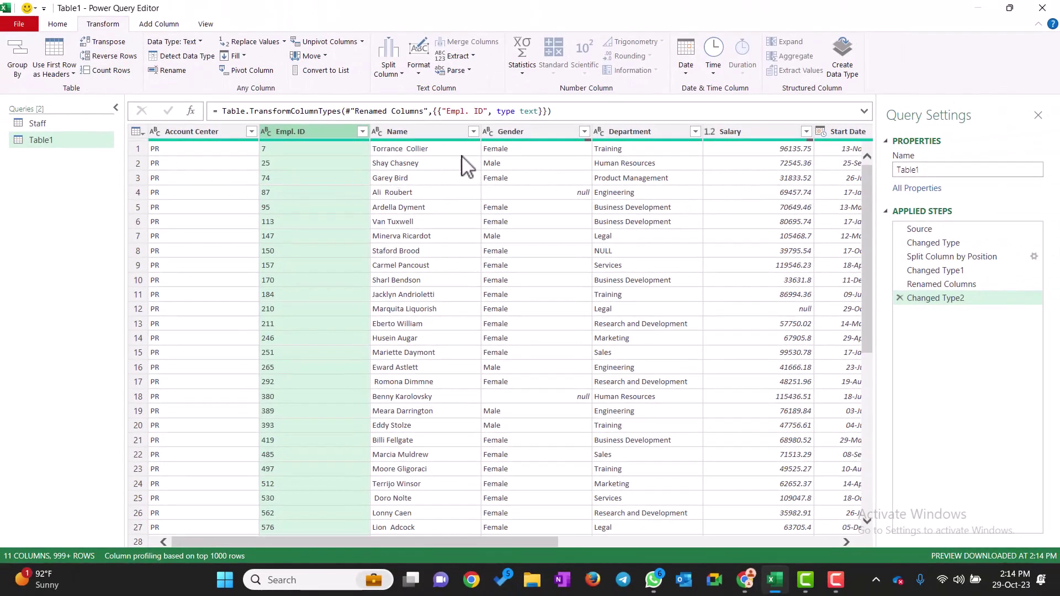
Step: Filter the Gender column by unchecking (null) so rows with blank Gender are removed
{"action": "left_click", "coordinate": [575, 193]}
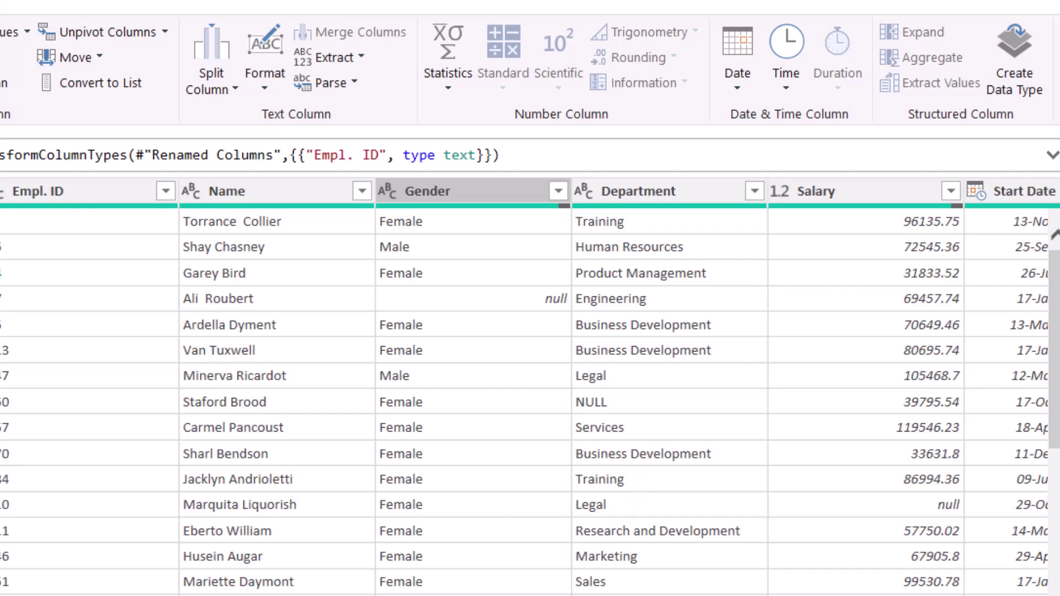
{"action": "left_click", "coordinate": [512, 376]}
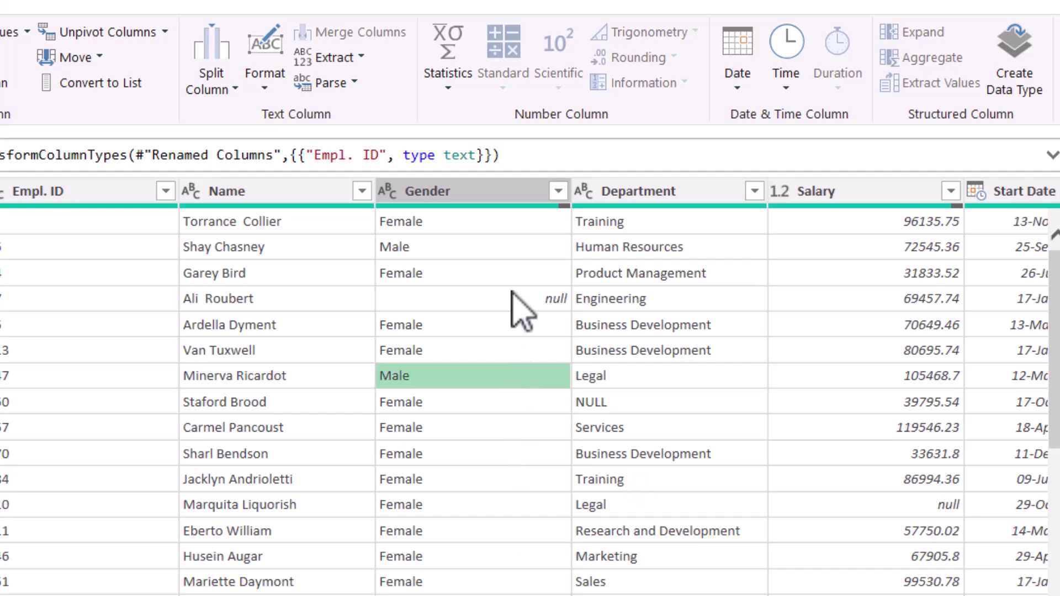
{"action": "left_click", "coordinate": [511, 295]}
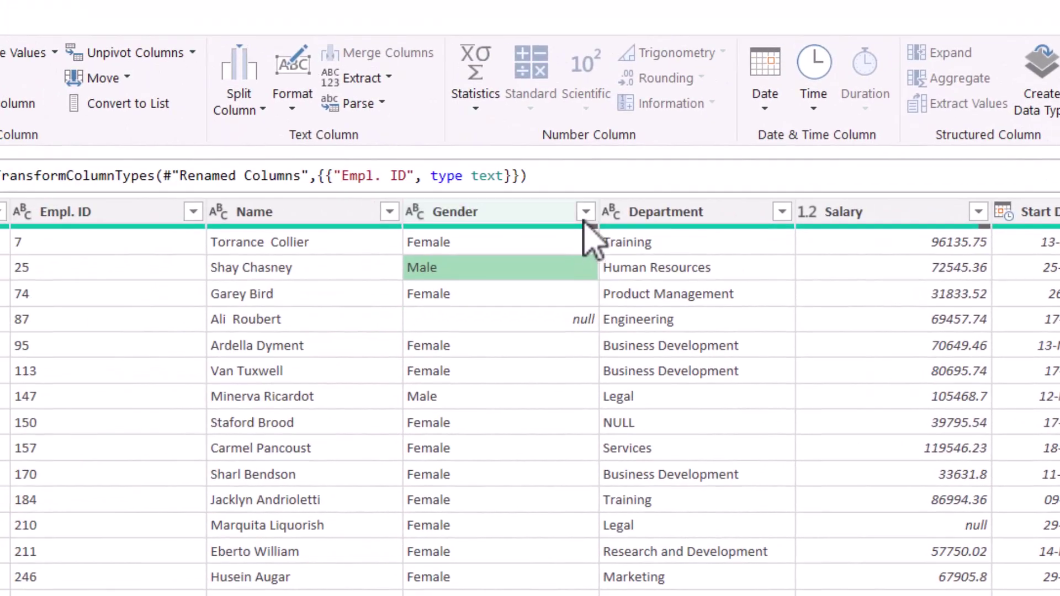
{"action": "left_click", "coordinate": [493, 186]}
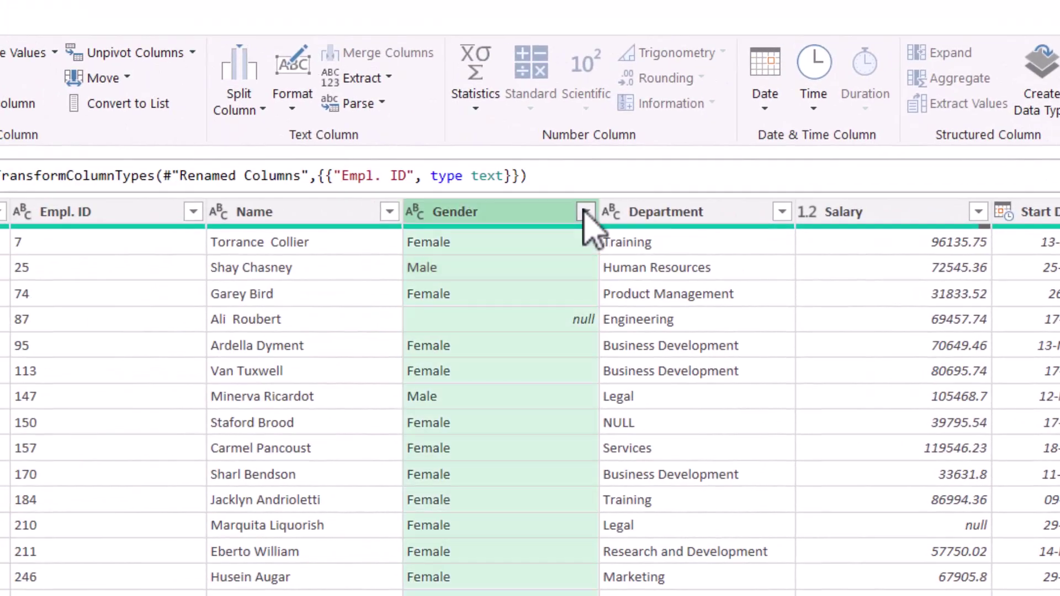
{"action": "left_click", "coordinate": [250, 492]}
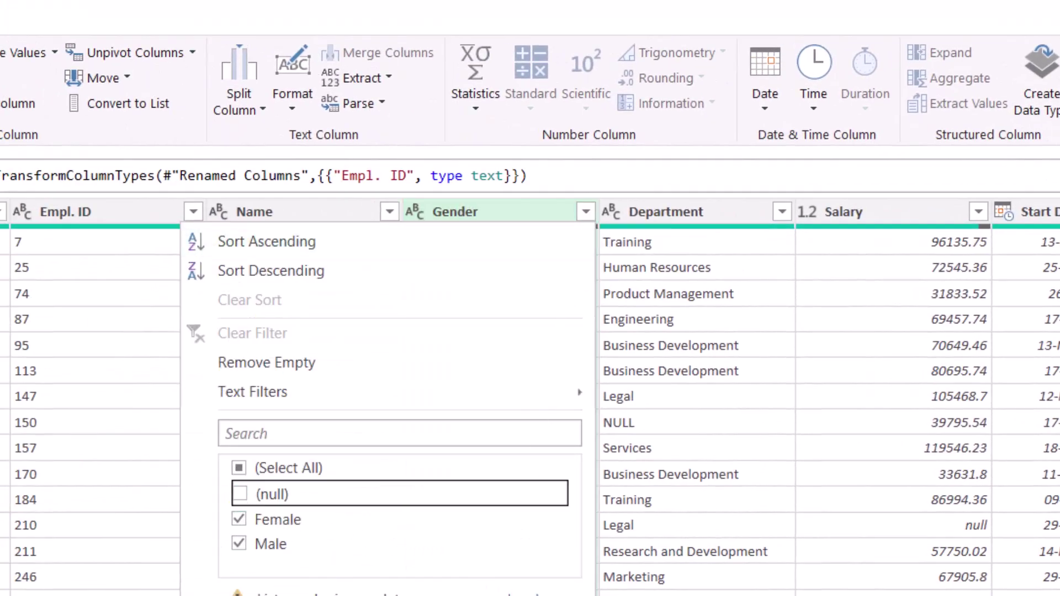
{"action": "key", "text": "Return"}
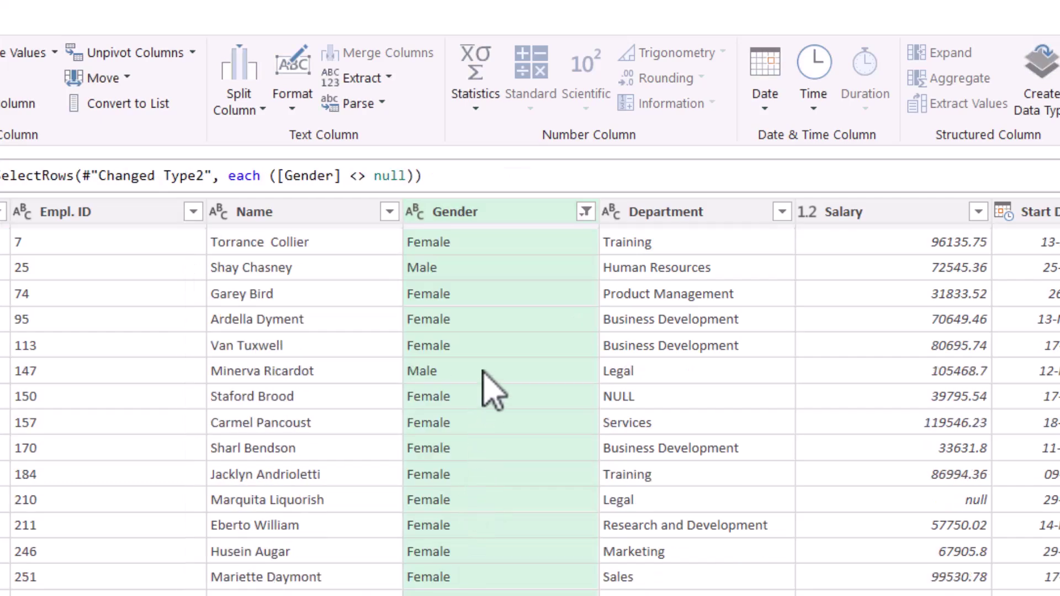
{"action": "left_click", "coordinate": [503, 295]}
{"action": "left_click", "coordinate": [497, 243]}
{"action": "left_click", "coordinate": [500, 371]}
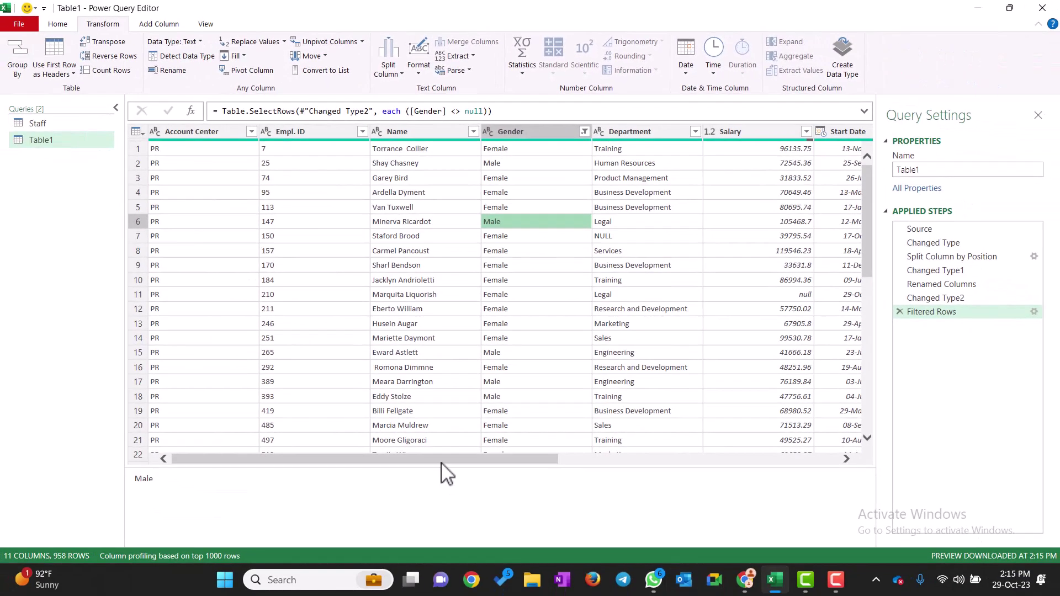
{"action": "left_click_drag", "start_coordinate": [441, 461], "coordinate": [443, 461]}
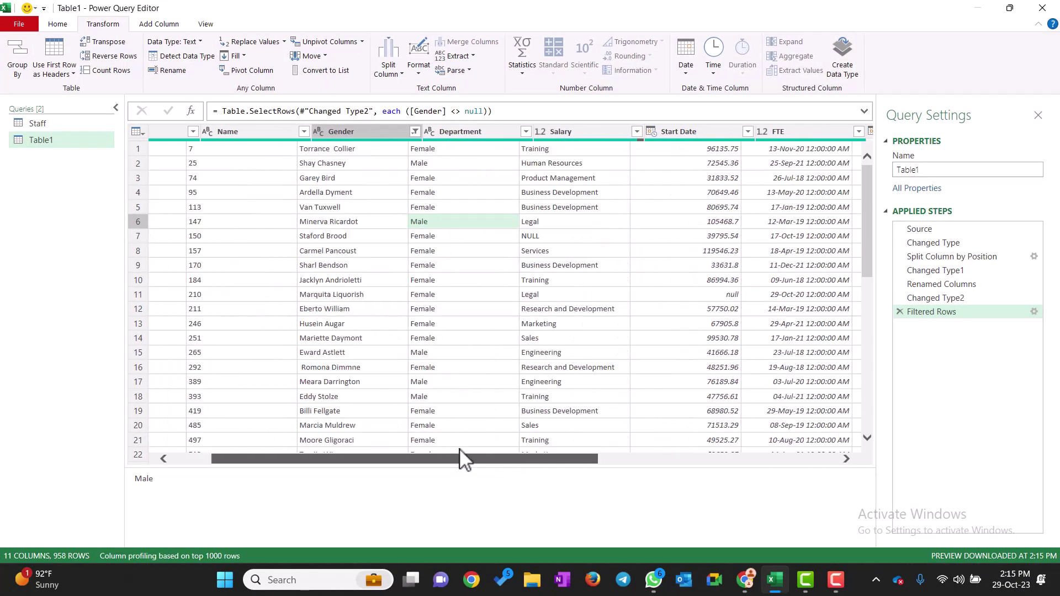
{"action": "left_click", "coordinate": [552, 207]}
{"action": "left_click", "coordinate": [559, 178]}
{"action": "left_click", "coordinate": [559, 146]}
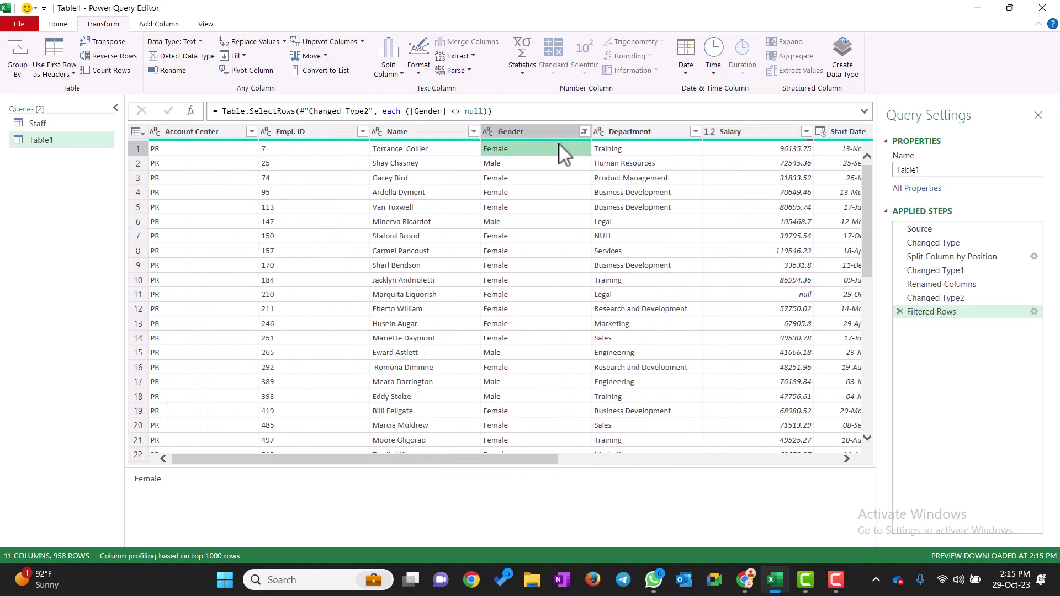
{"action": "left_click", "coordinate": [671, 194]}
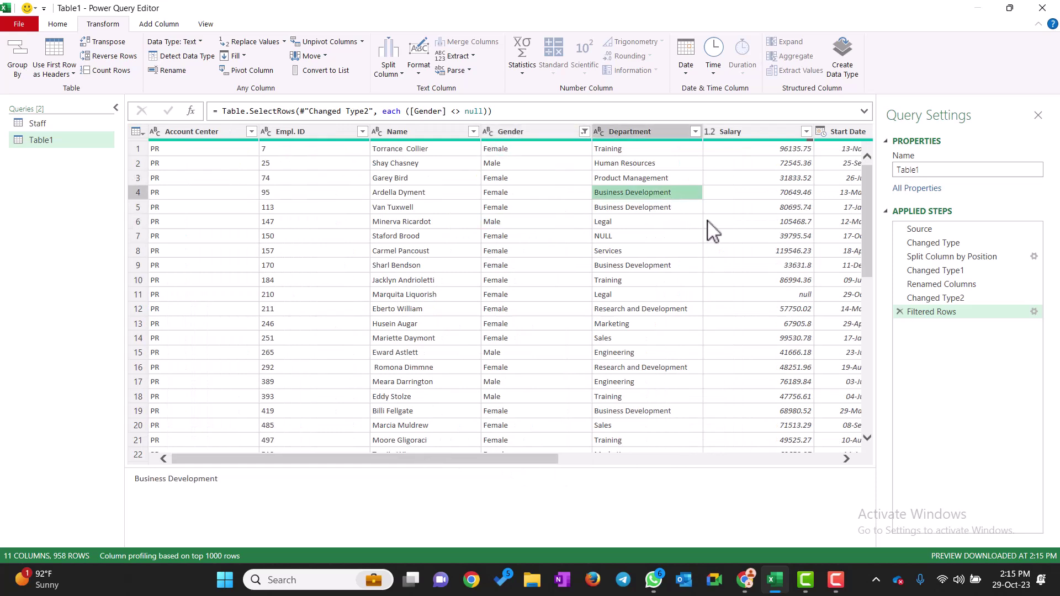
{"action": "scroll", "coordinate": [709, 229], "scroll_direction": "right", "scroll_amount": 3}
{"action": "scroll", "coordinate": [710, 229], "scroll_direction": "right", "scroll_amount": 5}
{"action": "scroll", "coordinate": [709, 230], "scroll_direction": "right", "scroll_amount": 5}
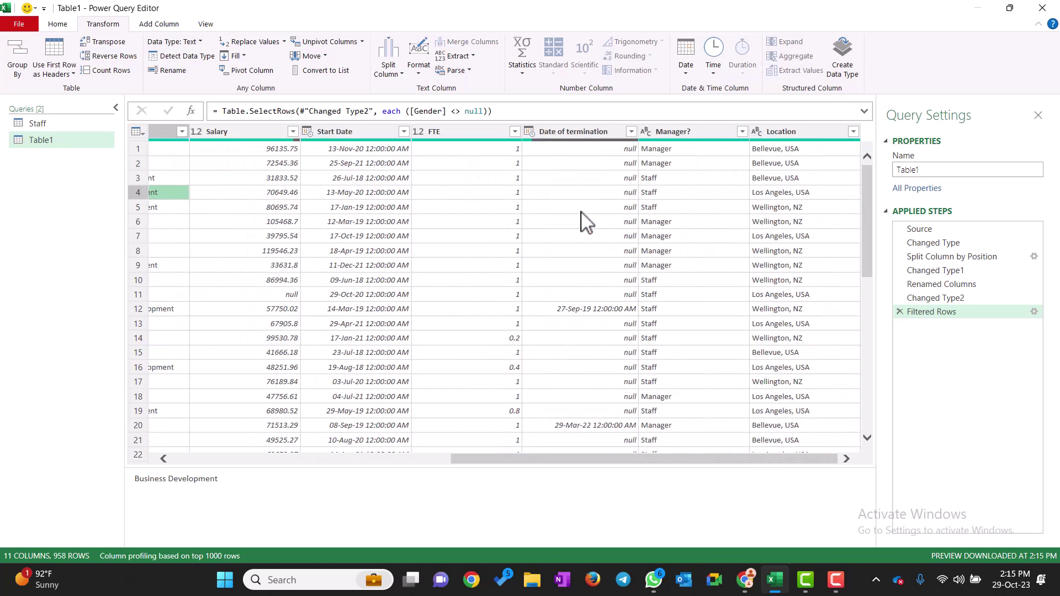
{"action": "left_click", "coordinate": [381, 148]}
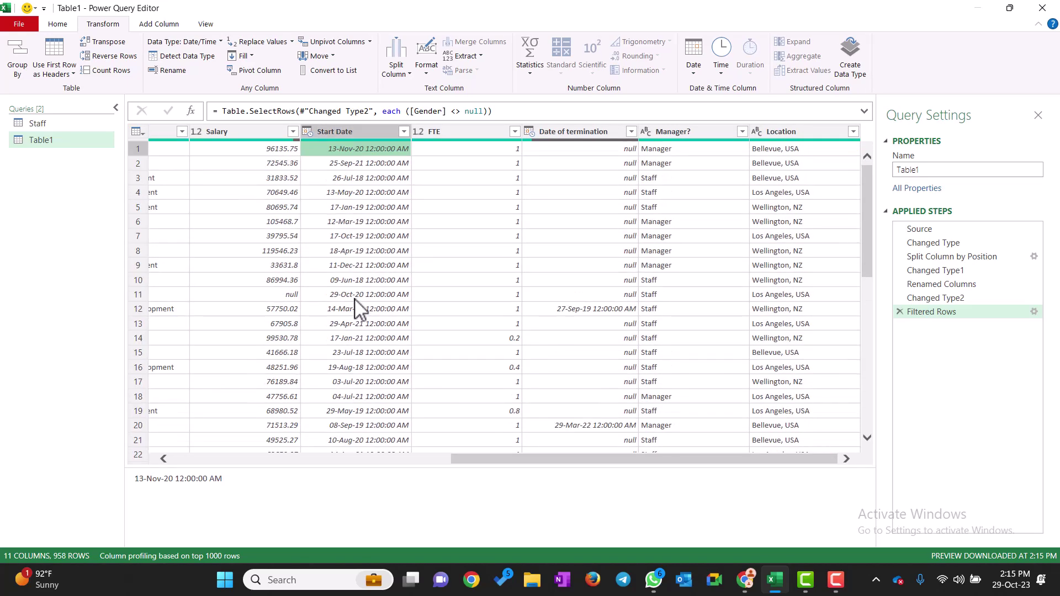
{"action": "scroll", "coordinate": [360, 223], "scroll_direction": "left", "scroll_amount": 10}
{"action": "scroll", "coordinate": [722, 229], "scroll_direction": "left", "scroll_amount": 3}
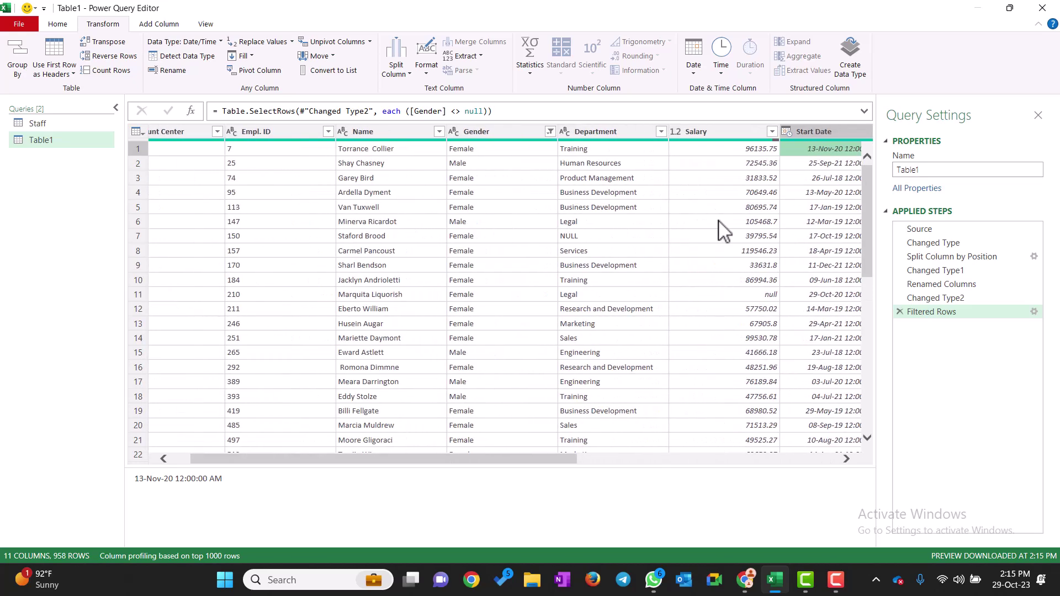
{"action": "scroll", "coordinate": [722, 229], "scroll_direction": "right", "scroll_amount": 4}
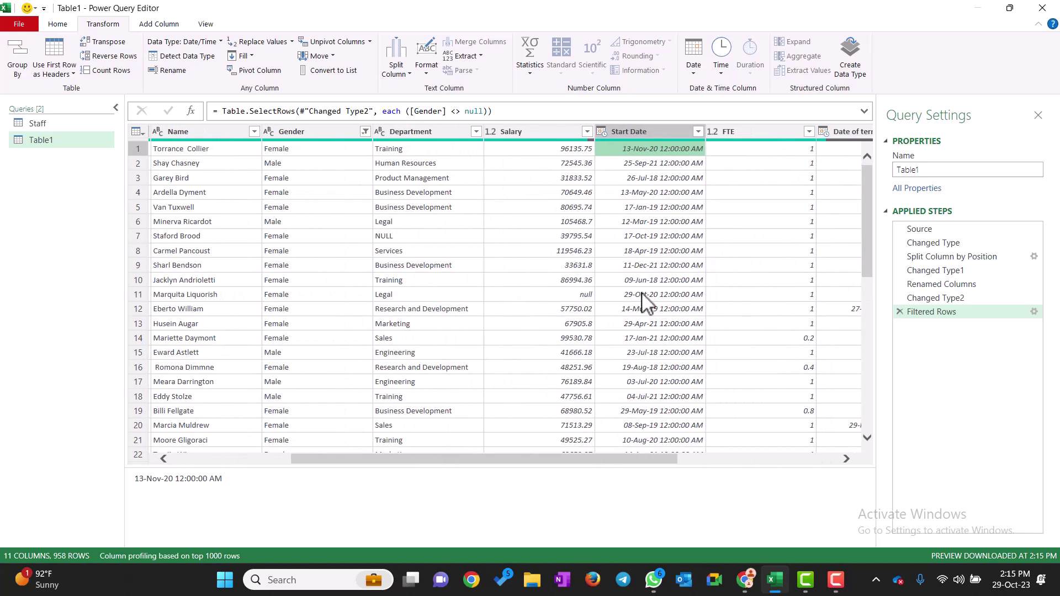
{"action": "scroll", "coordinate": [632, 310], "scroll_direction": "down", "scroll_amount": 3}
{"action": "scroll", "coordinate": [633, 309], "scroll_direction": "up", "scroll_amount": 3}
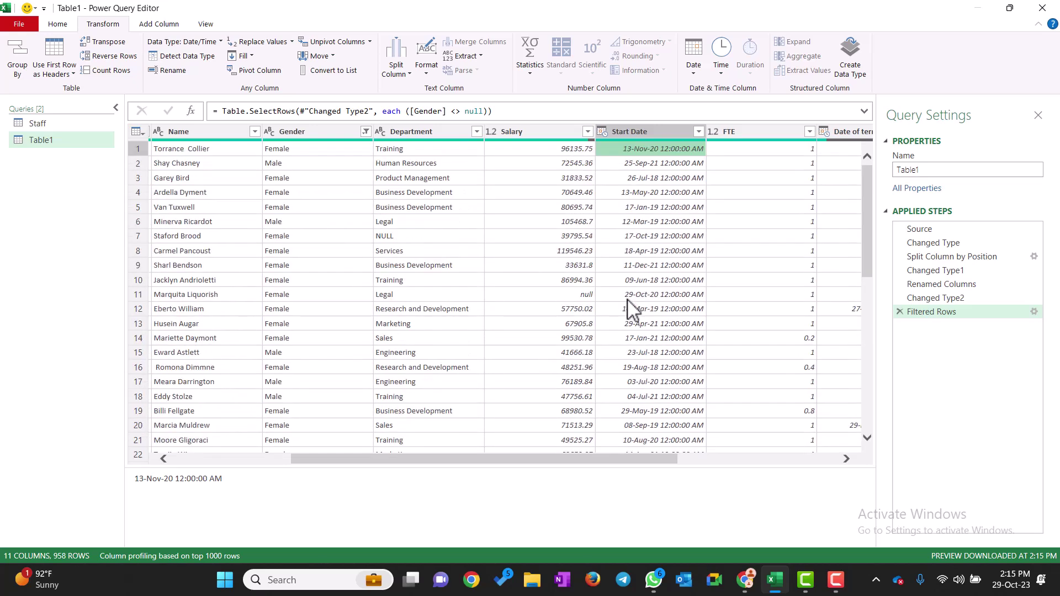
{"action": "left_click", "coordinate": [672, 130]}
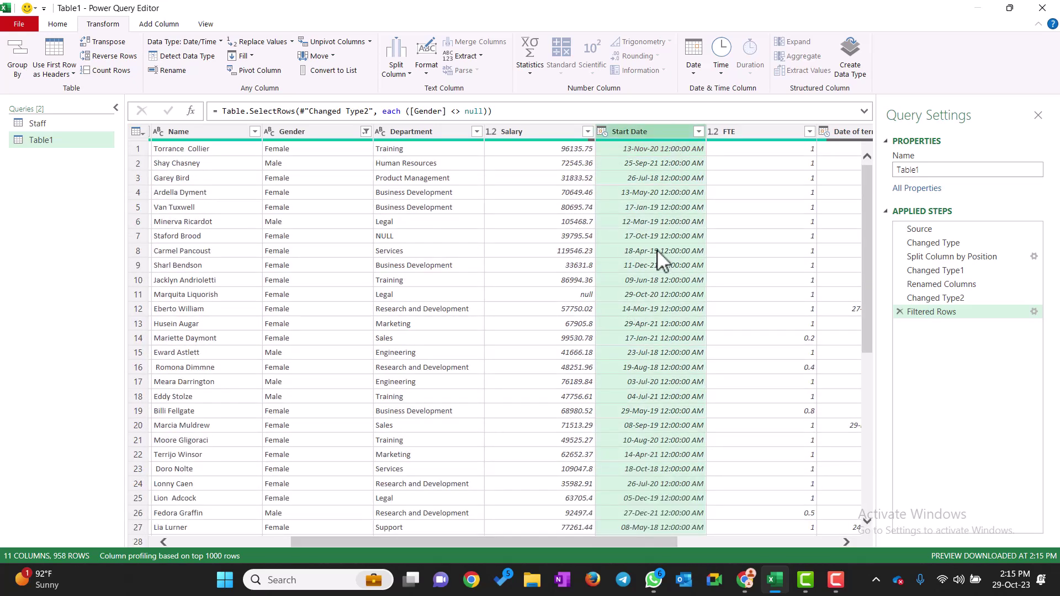
{"action": "left_click", "coordinate": [770, 208]}
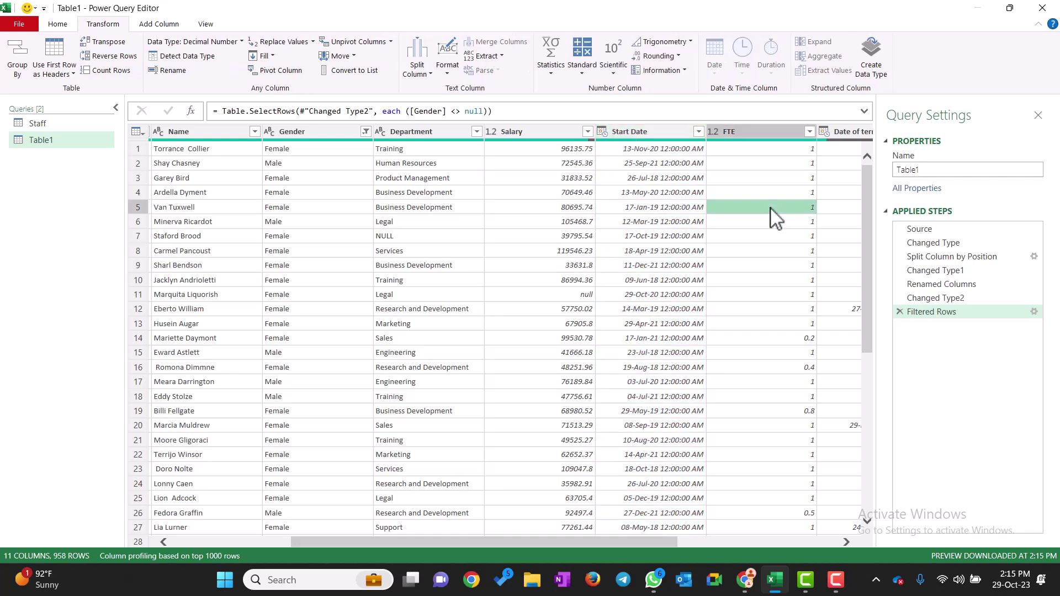
{"action": "left_click", "coordinate": [663, 134]}
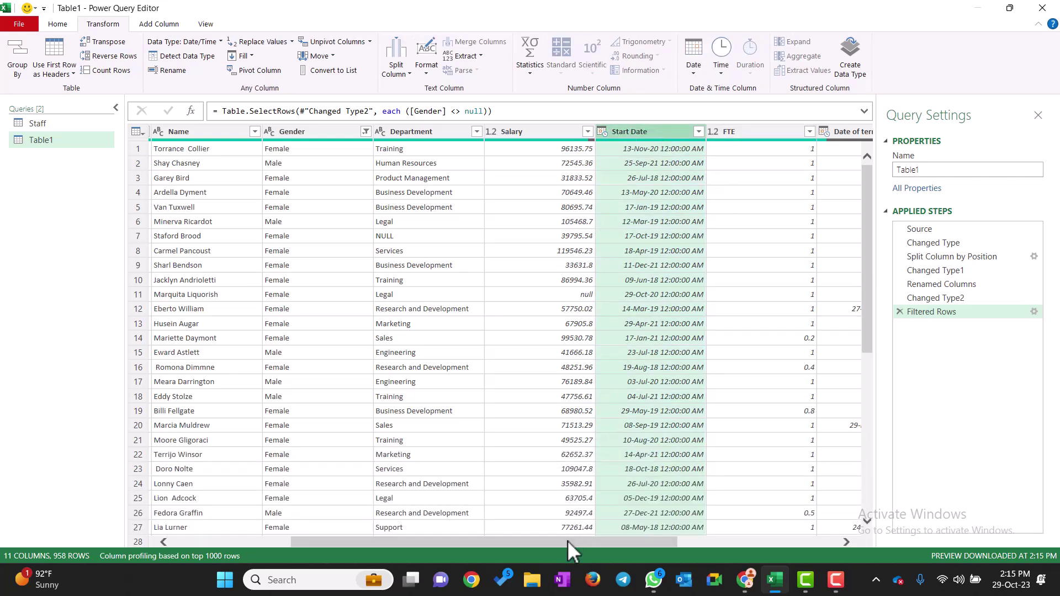
{"action": "left_click_drag", "start_coordinate": [568, 541], "coordinate": [697, 543]}
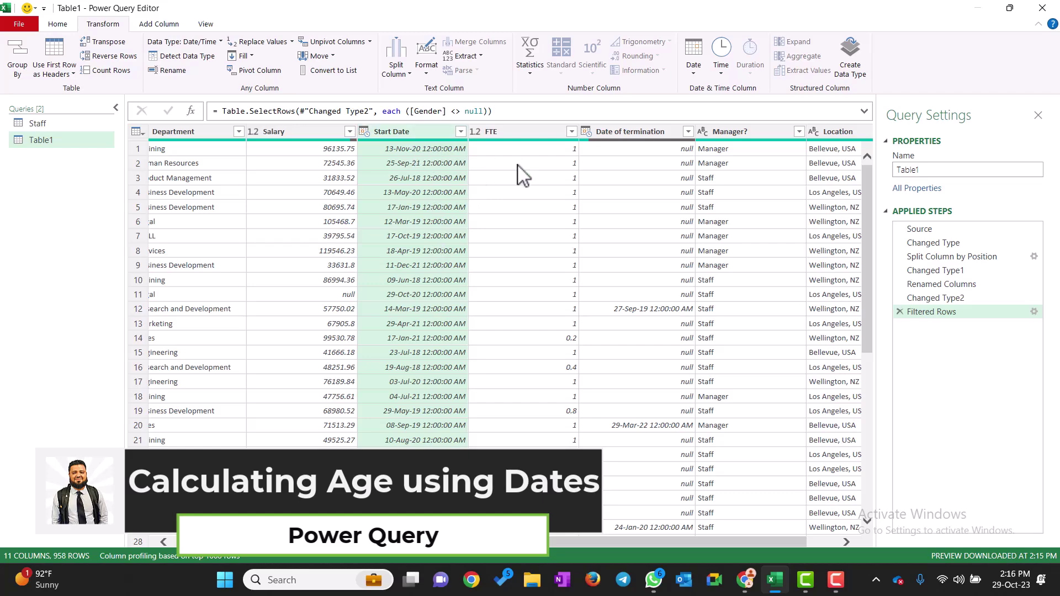
Step: Add an Age duration column from Start Date, then convert it into Total Years
{"action": "left_click", "coordinate": [180, 25]}
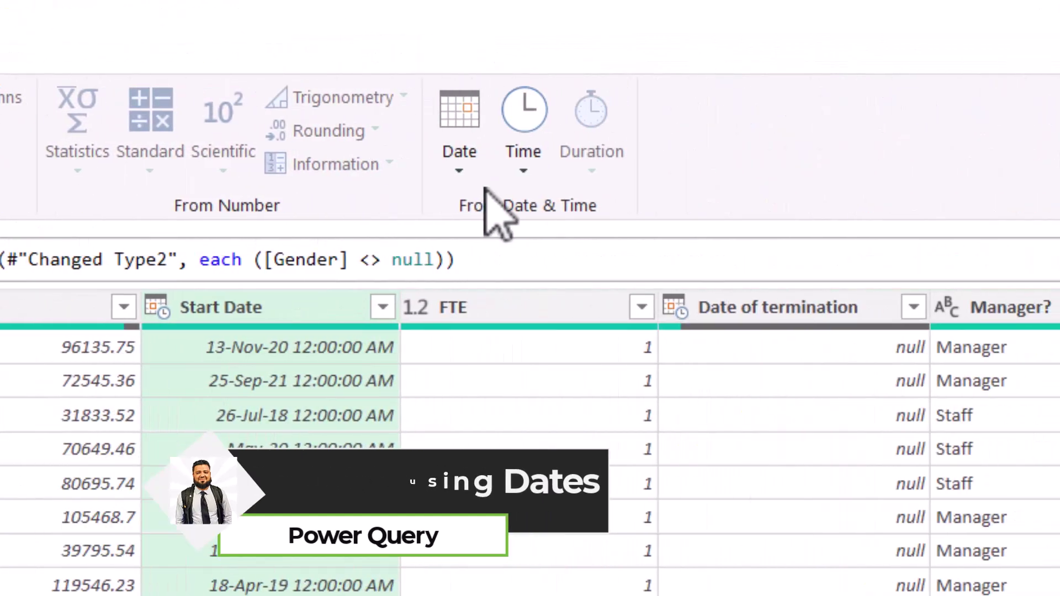
{"action": "left_click", "coordinate": [459, 160]}
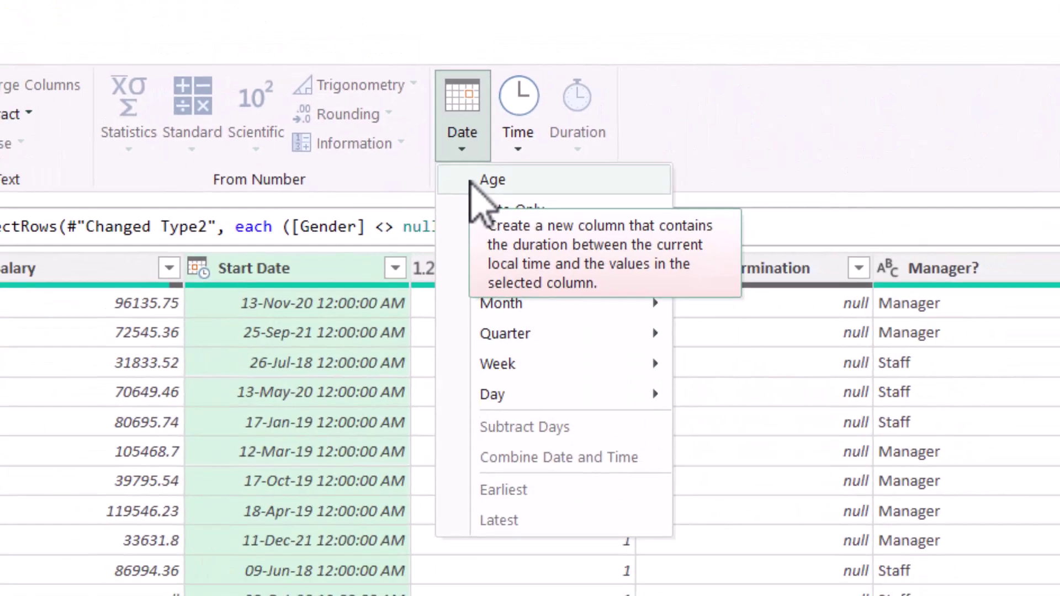
{"action": "left_click", "coordinate": [464, 206]}
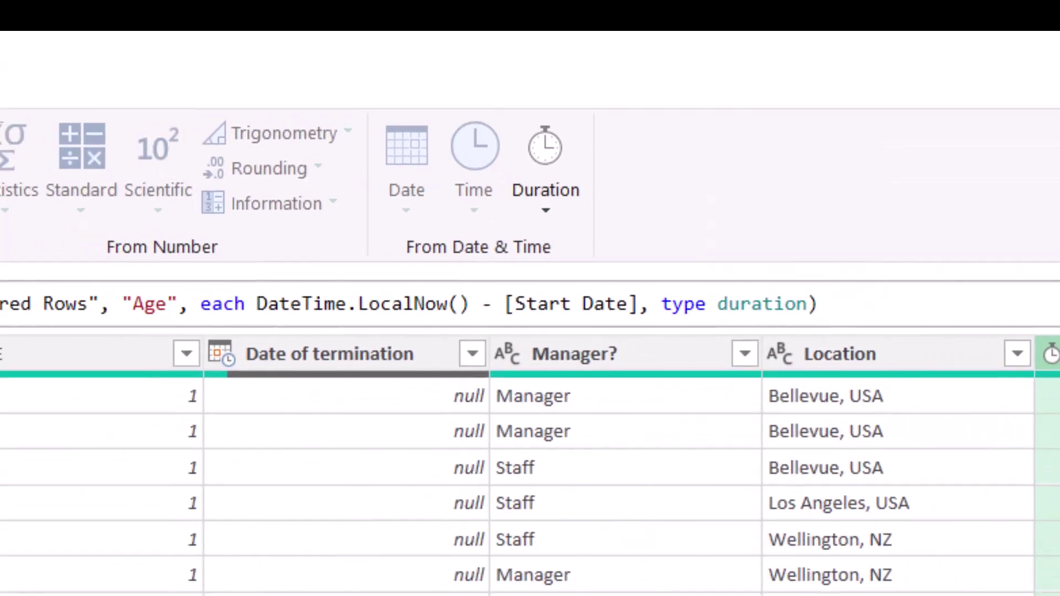
{"action": "left_click", "coordinate": [545, 204]}
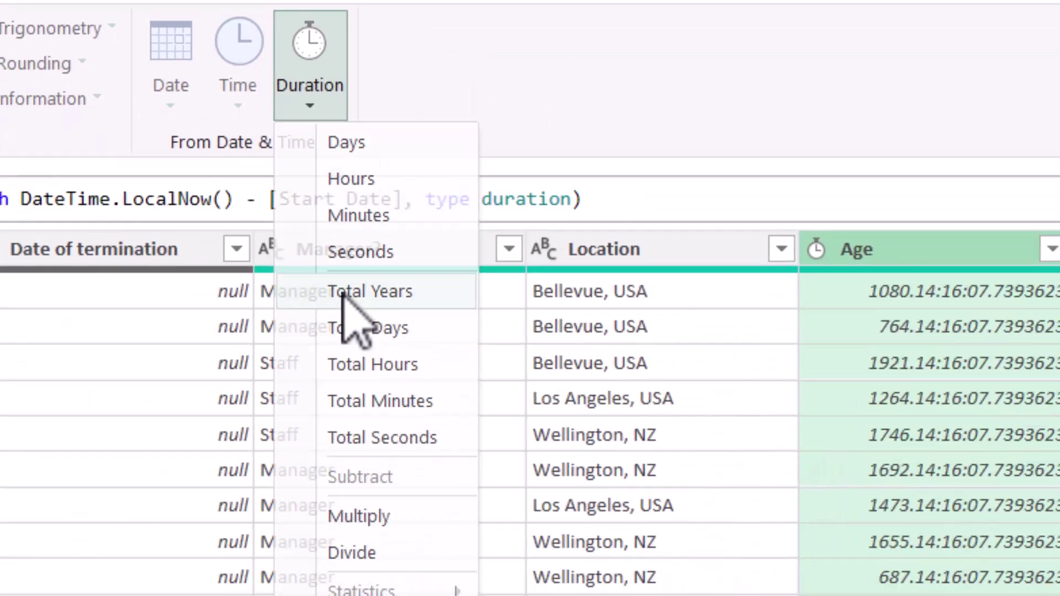
{"action": "left_click", "coordinate": [369, 292]}
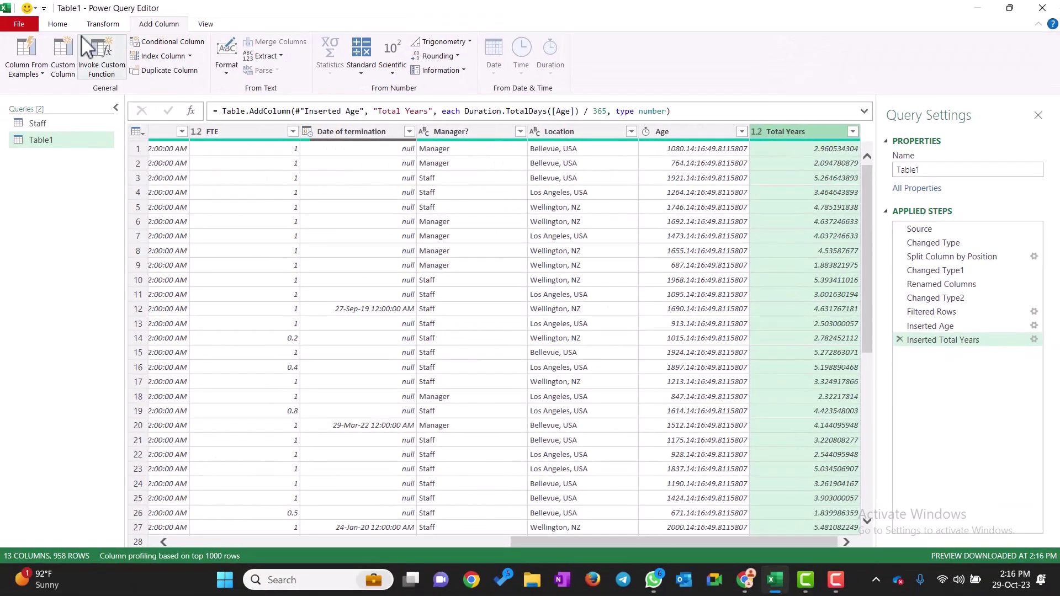
{"action": "left_click", "coordinate": [70, 26]}
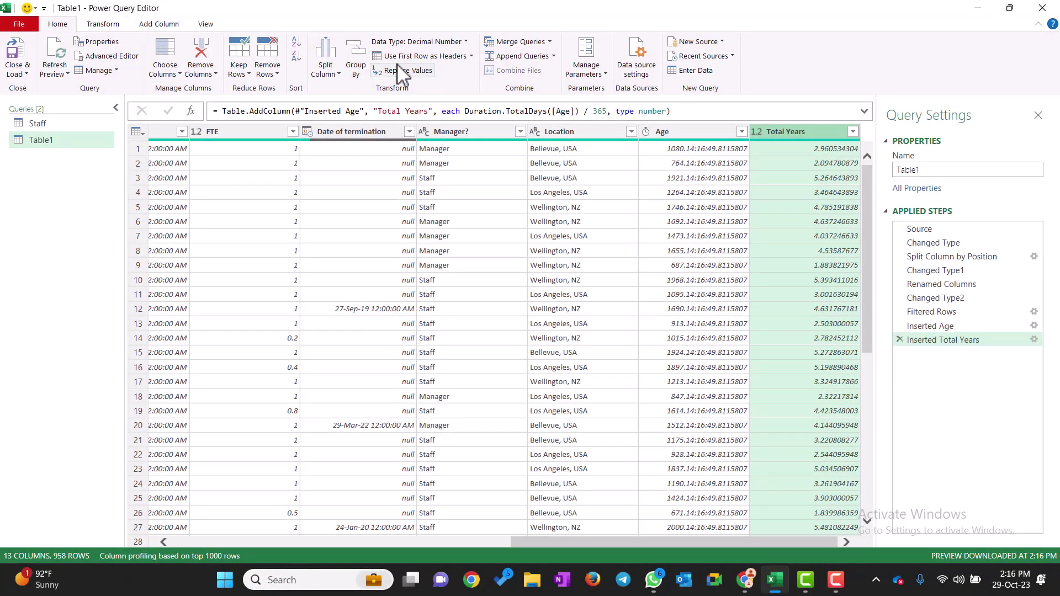
{"action": "left_click", "coordinate": [117, 27]}
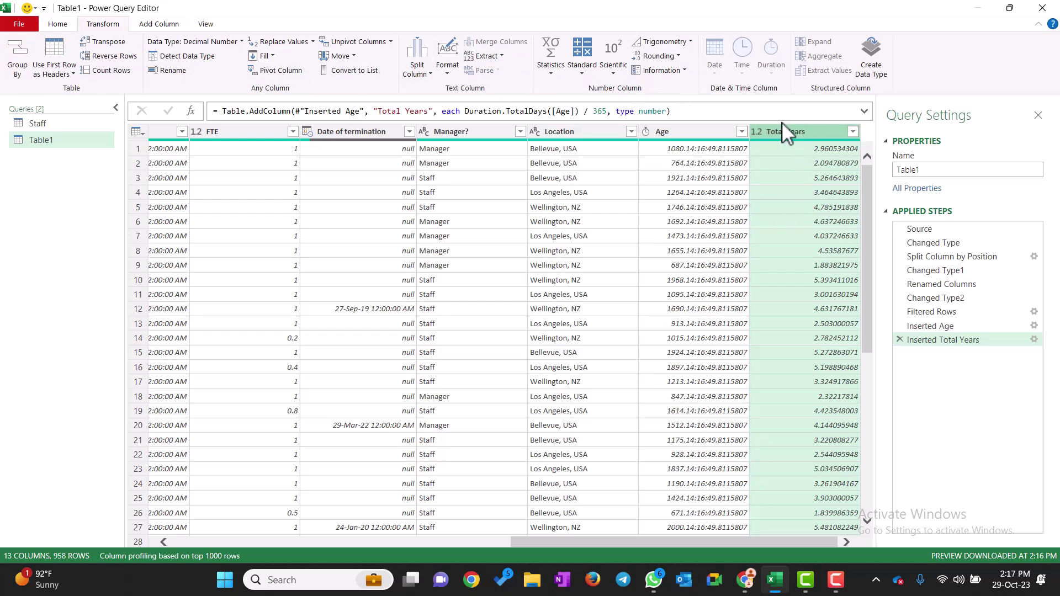
{"action": "left_click", "coordinate": [658, 56]}
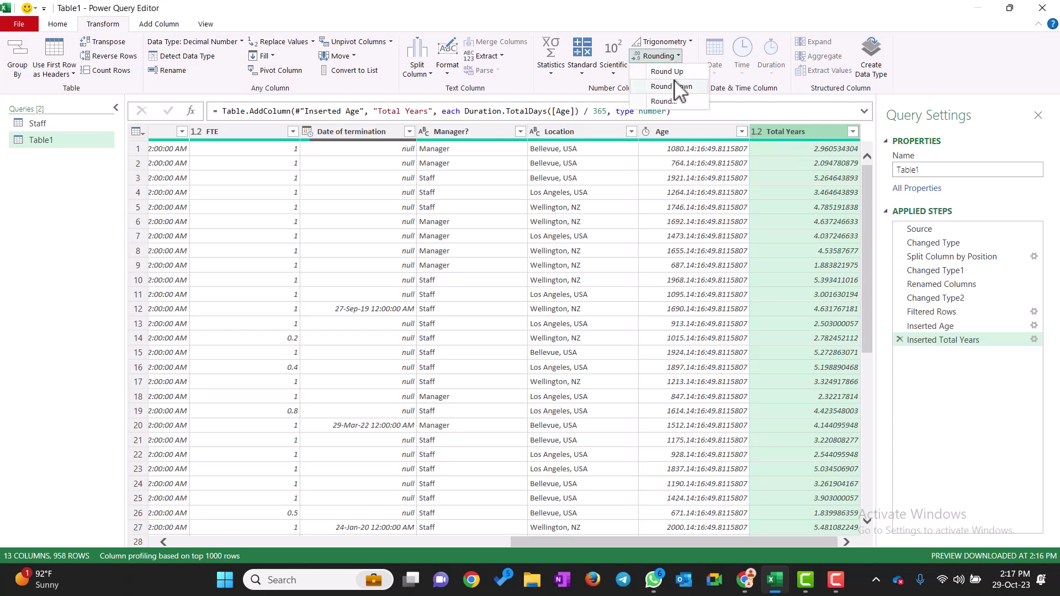
{"action": "left_click", "coordinate": [668, 71]}
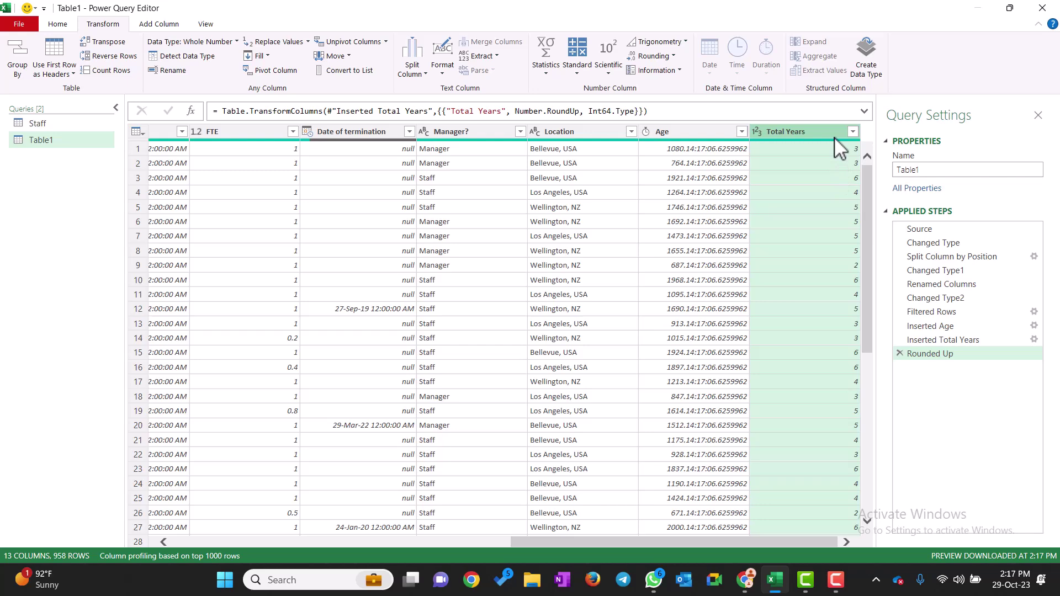
{"action": "left_click", "coordinate": [899, 354]}
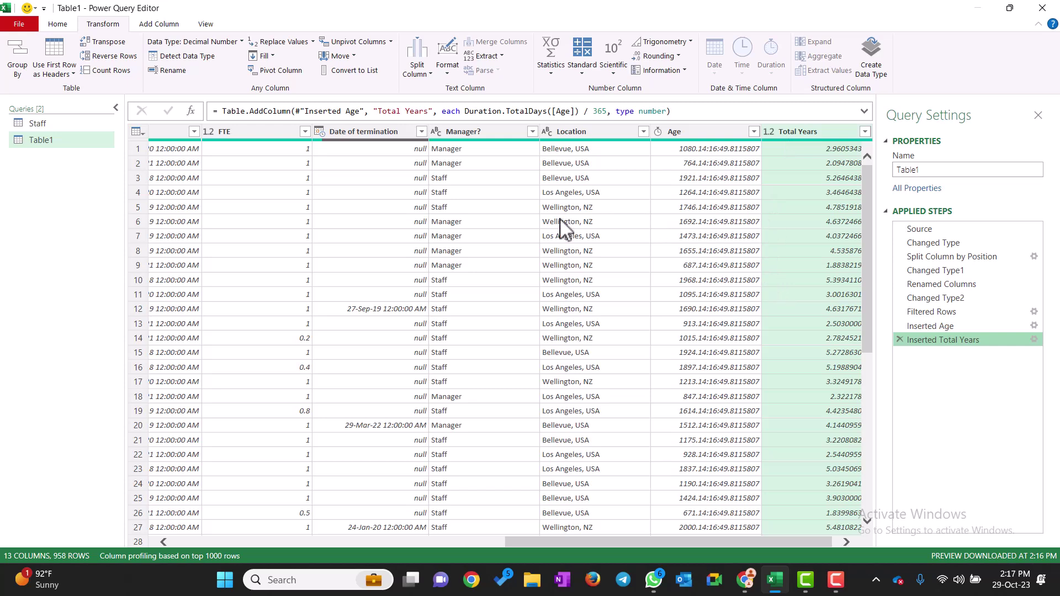
Step: Check the Start Date values and select the FTE column to base a new column on
{"action": "scroll", "coordinate": [558, 229], "scroll_direction": "left", "scroll_amount": 1}
{"action": "scroll", "coordinate": [559, 229], "scroll_direction": "left", "scroll_amount": 5}
{"action": "scroll", "coordinate": [558, 228], "scroll_direction": "left", "scroll_amount": 1}
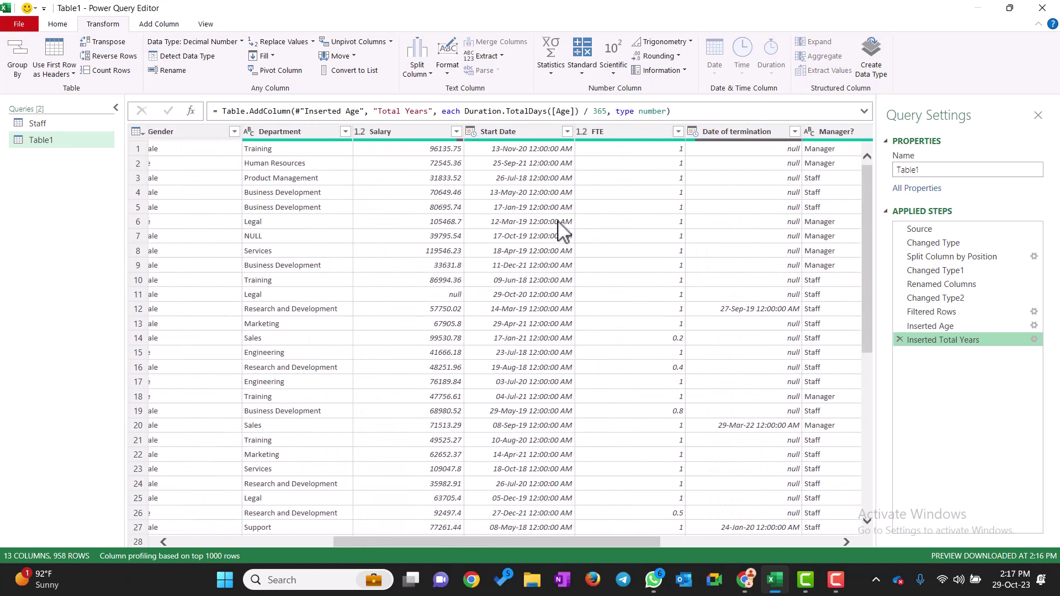
{"action": "left_click", "coordinate": [570, 221]}
{"action": "left_click", "coordinate": [569, 149]}
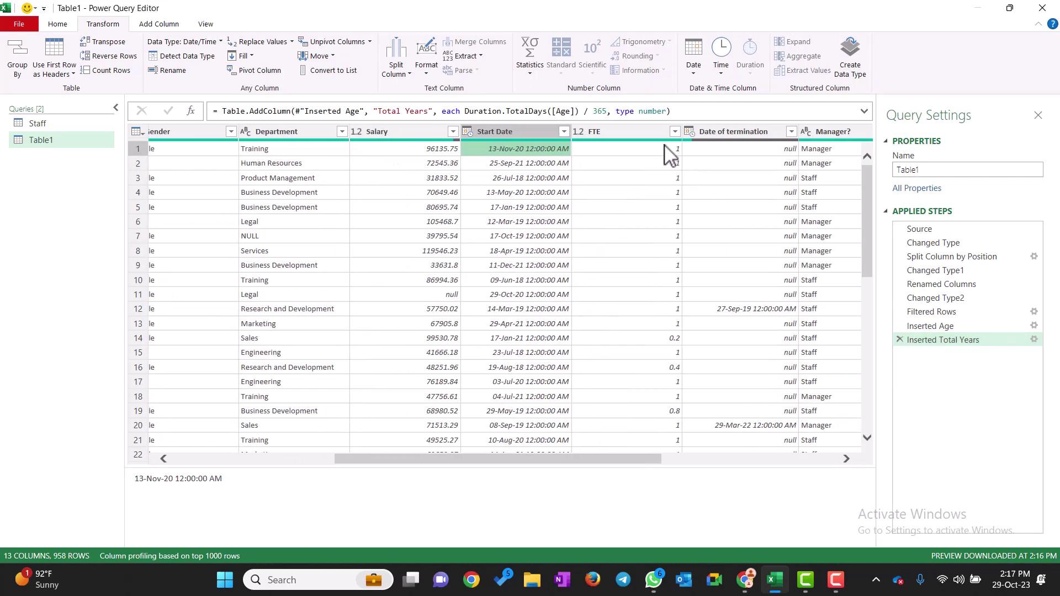
{"action": "scroll", "coordinate": [657, 155], "scroll_direction": "right", "scroll_amount": 3}
{"action": "left_click", "coordinate": [603, 135]}
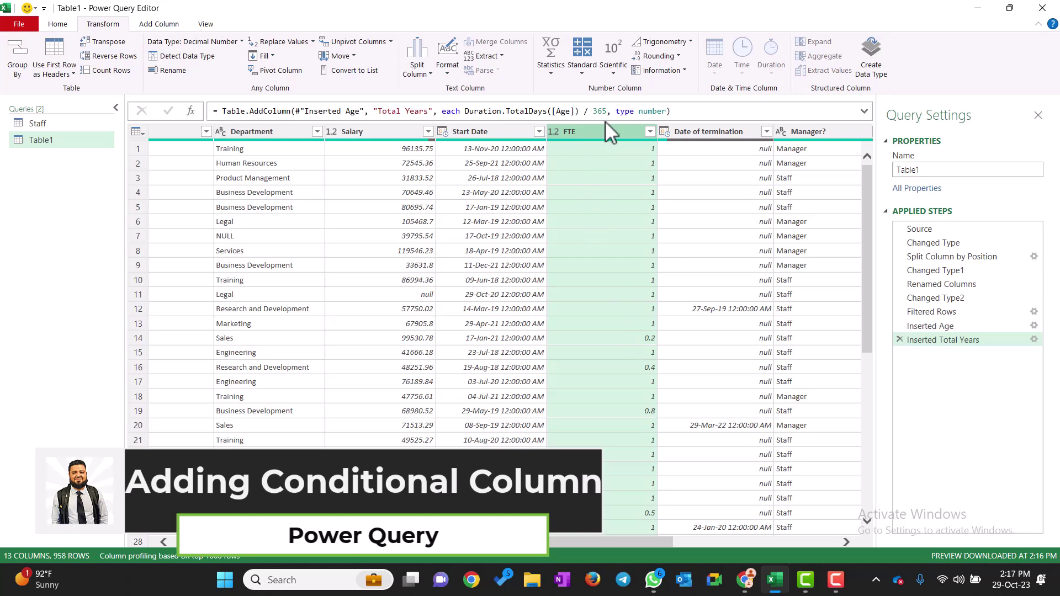
{"action": "left_click", "coordinate": [693, 150]}
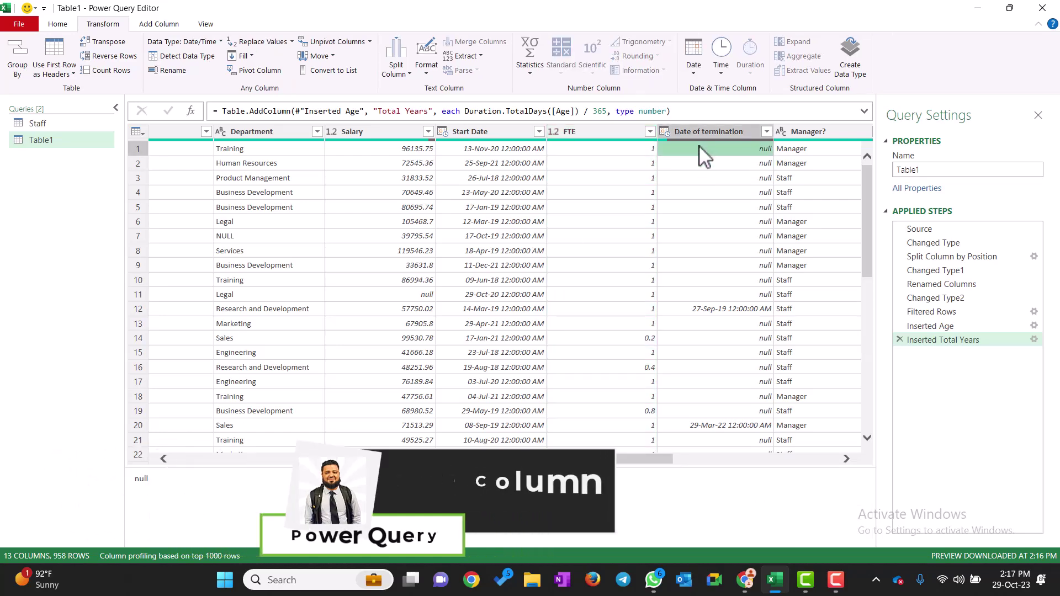
{"action": "left_click", "coordinate": [172, 25]}
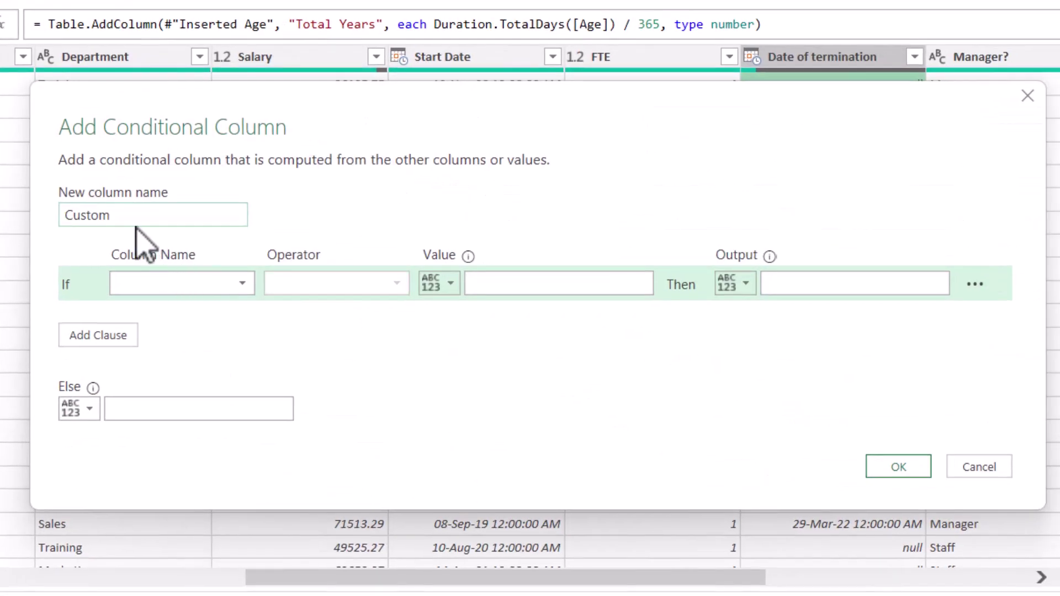
Step: Name the new conditional column 'Part Time / Full Time'
{"action": "left_click", "coordinate": [136, 215]}
{"action": "double_click", "coordinate": [136, 216]}
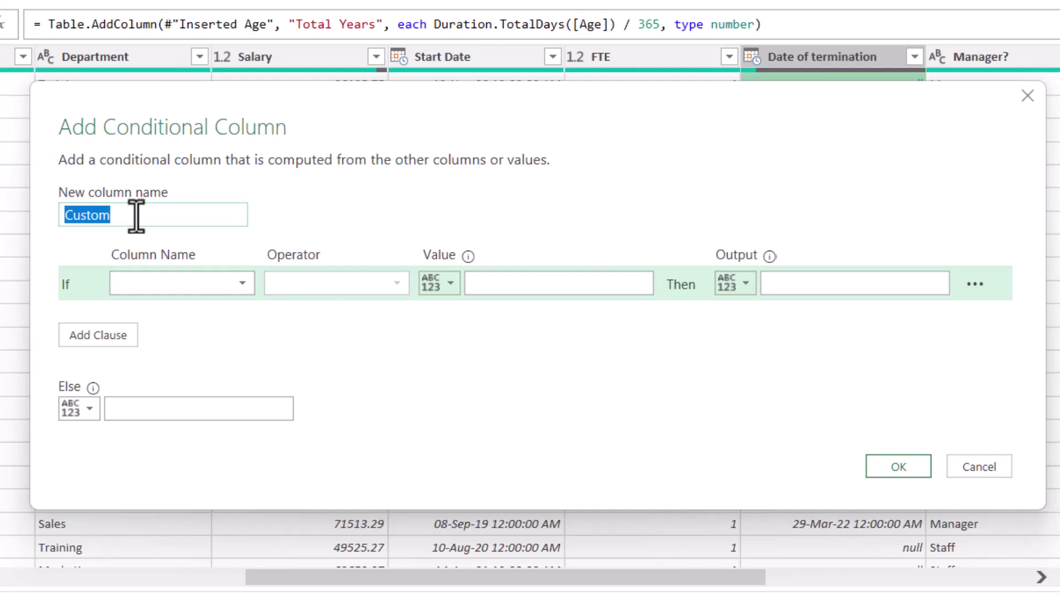
{"action": "type", "text": "Part"}
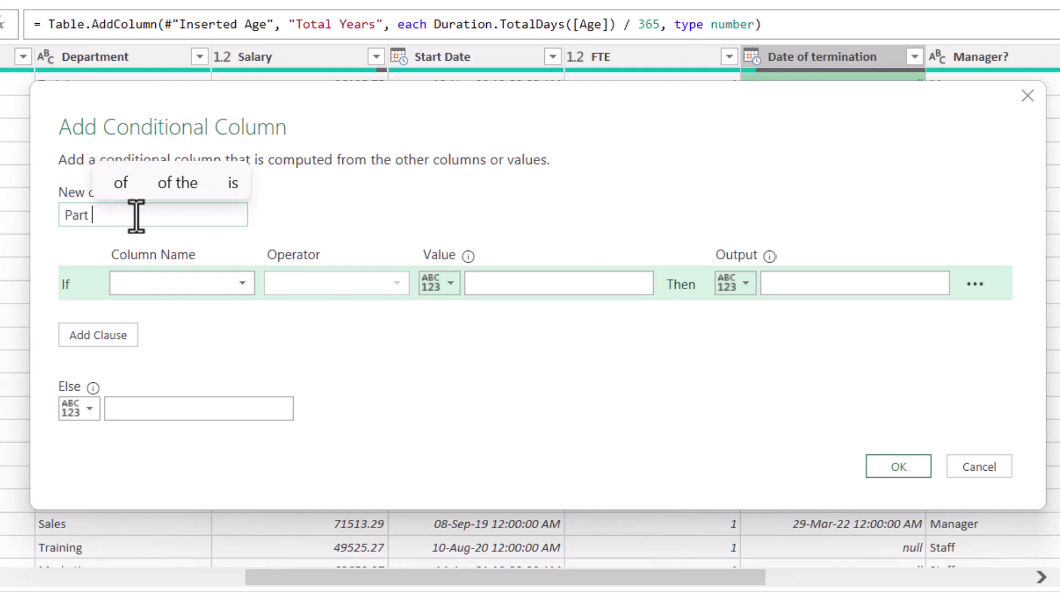
{"action": "type", "text": "/ Full Time"}
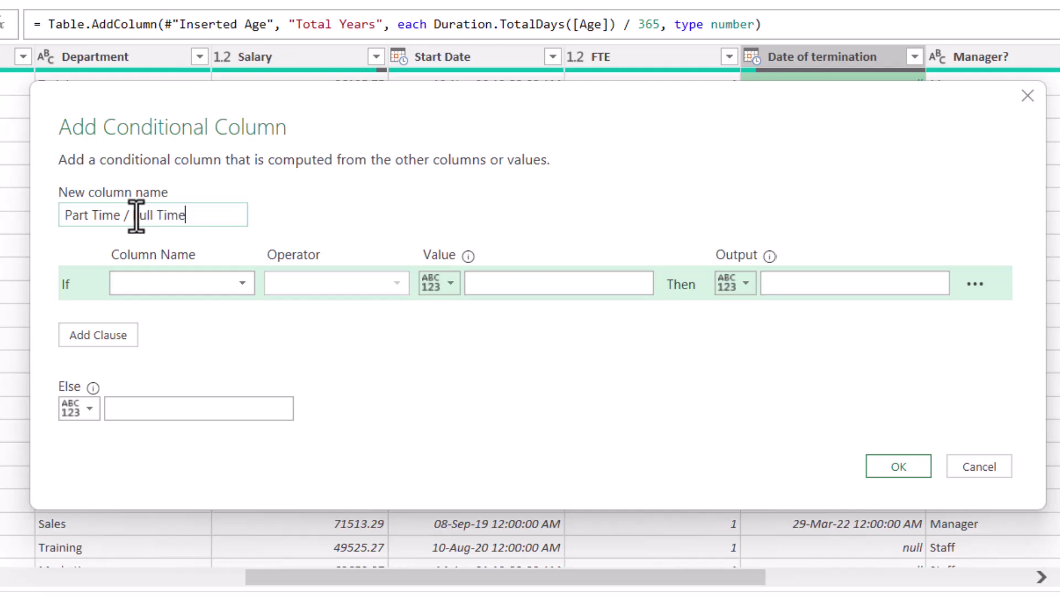
{"action": "key", "text": "Tab"}
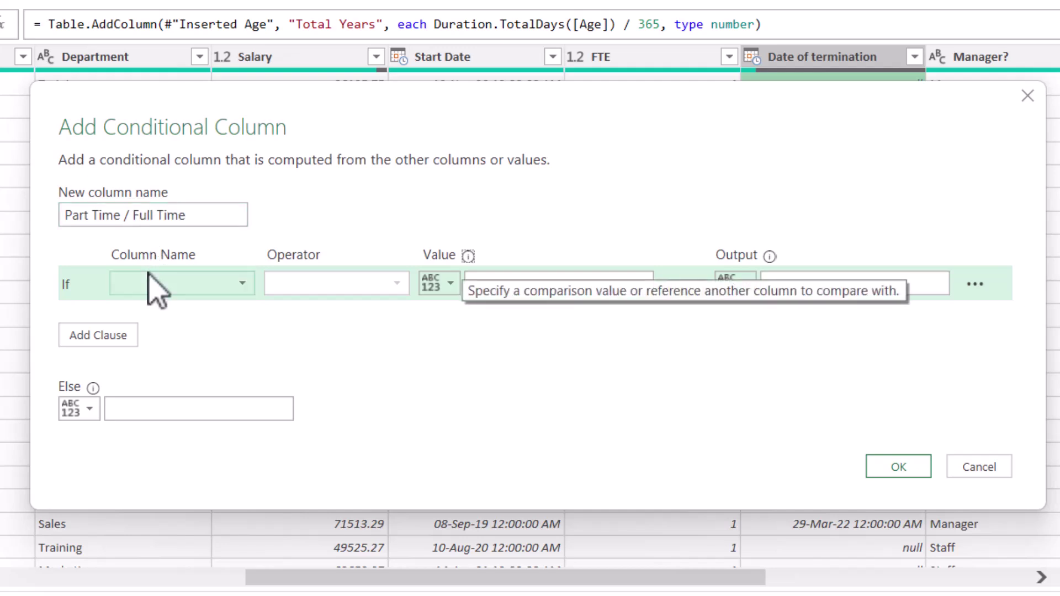
Step: Set the rule: if FTE is greater than or equal to 1, output Full Time
{"action": "left_click", "coordinate": [154, 285]}
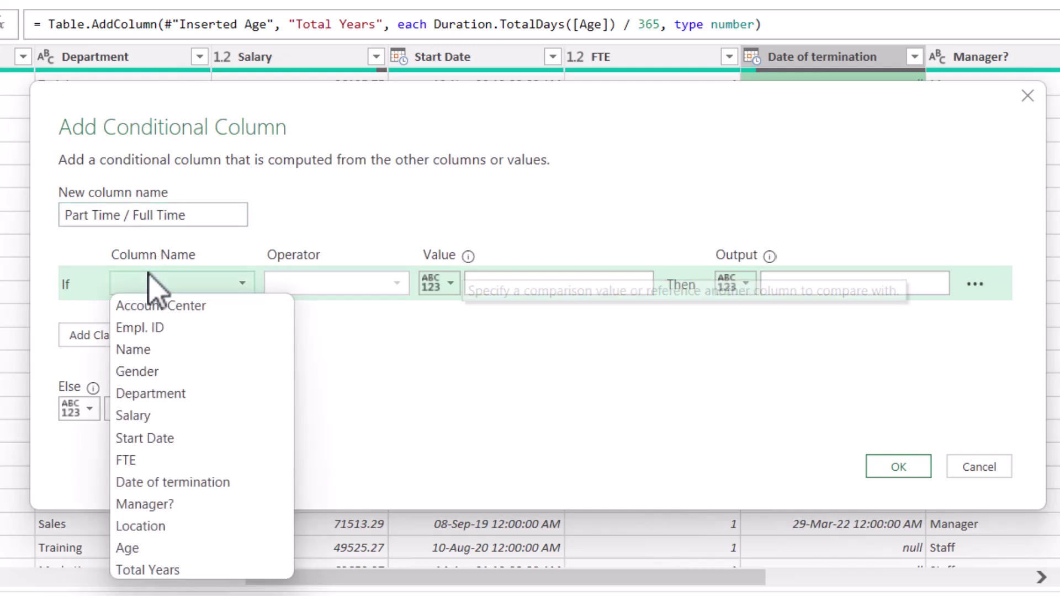
{"action": "left_click", "coordinate": [150, 460]}
{"action": "left_click", "coordinate": [393, 288]}
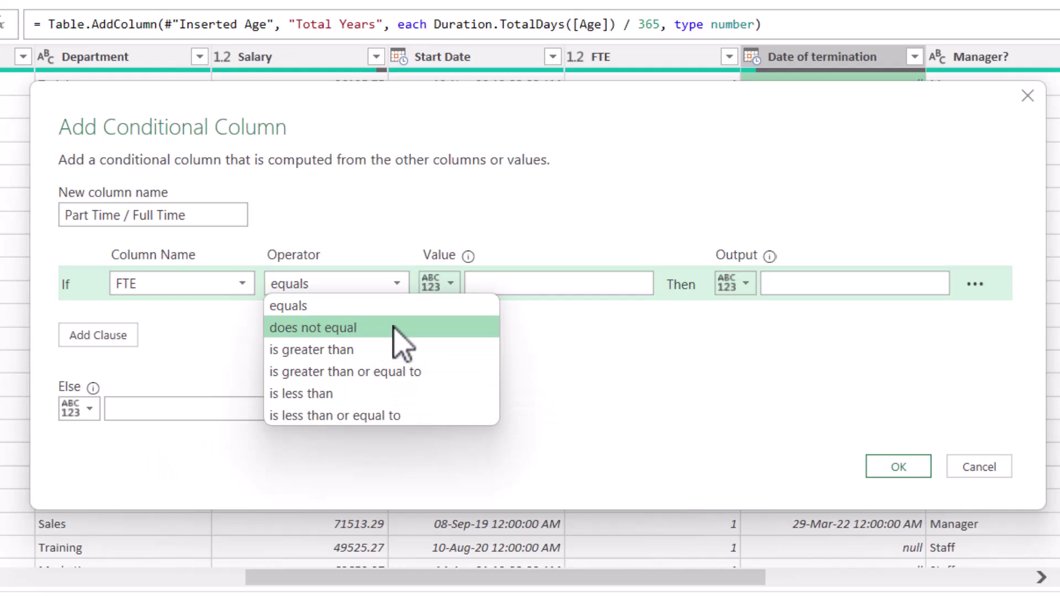
{"action": "left_click", "coordinate": [400, 380]}
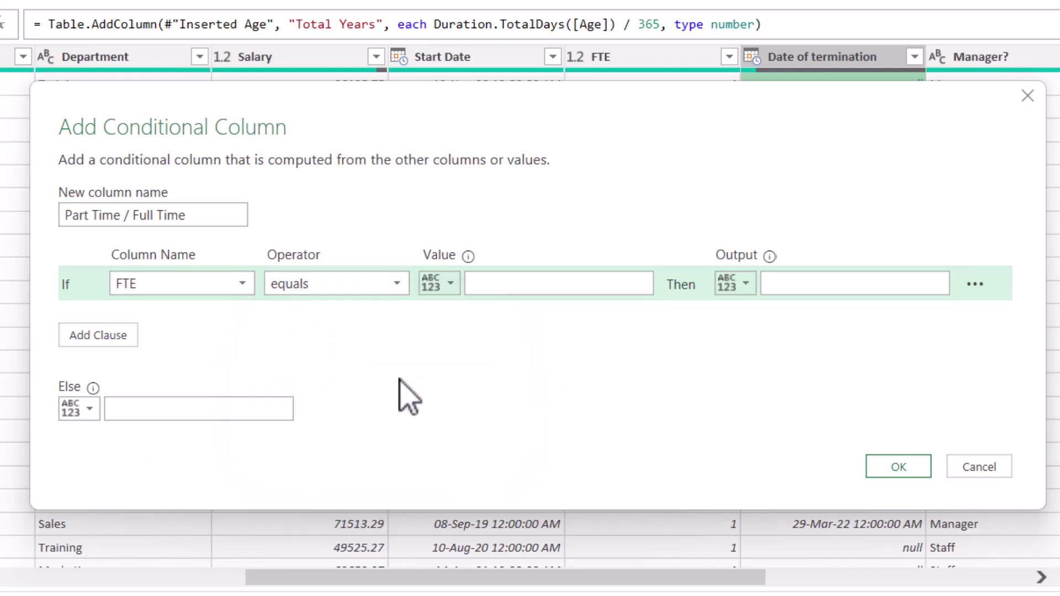
{"action": "left_click", "coordinate": [477, 283]}
{"action": "type", "text": "1"}
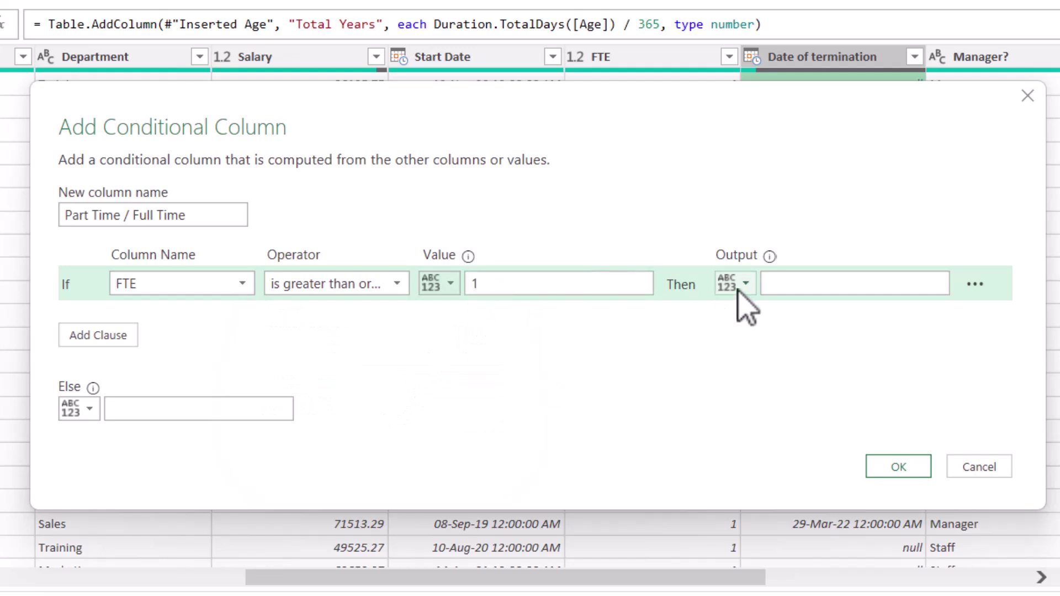
{"action": "left_click", "coordinate": [746, 284]}
{"action": "left_click", "coordinate": [861, 285]}
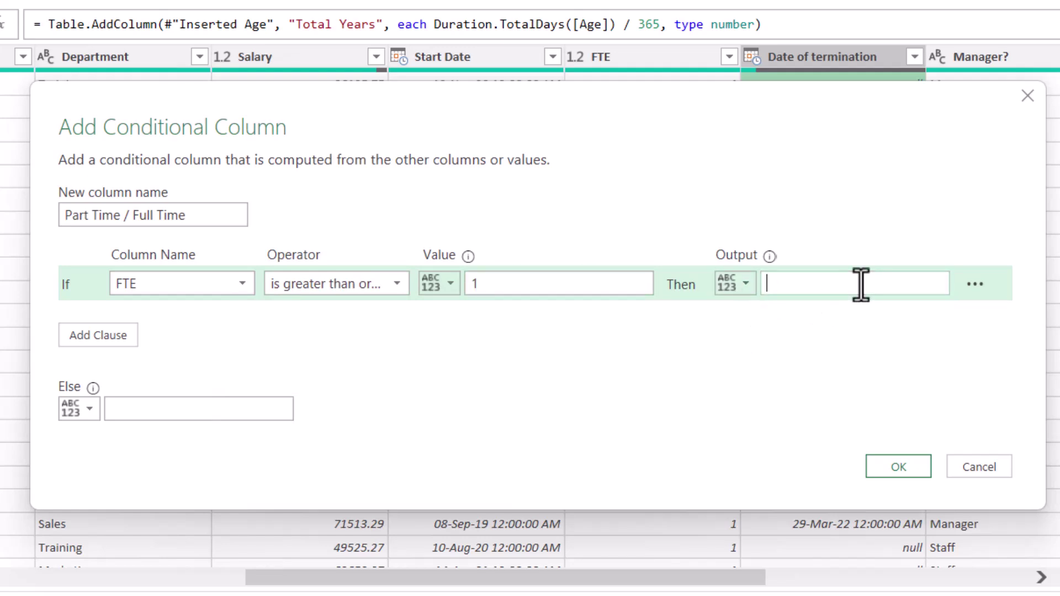
{"action": "type", "text": "Ful"}
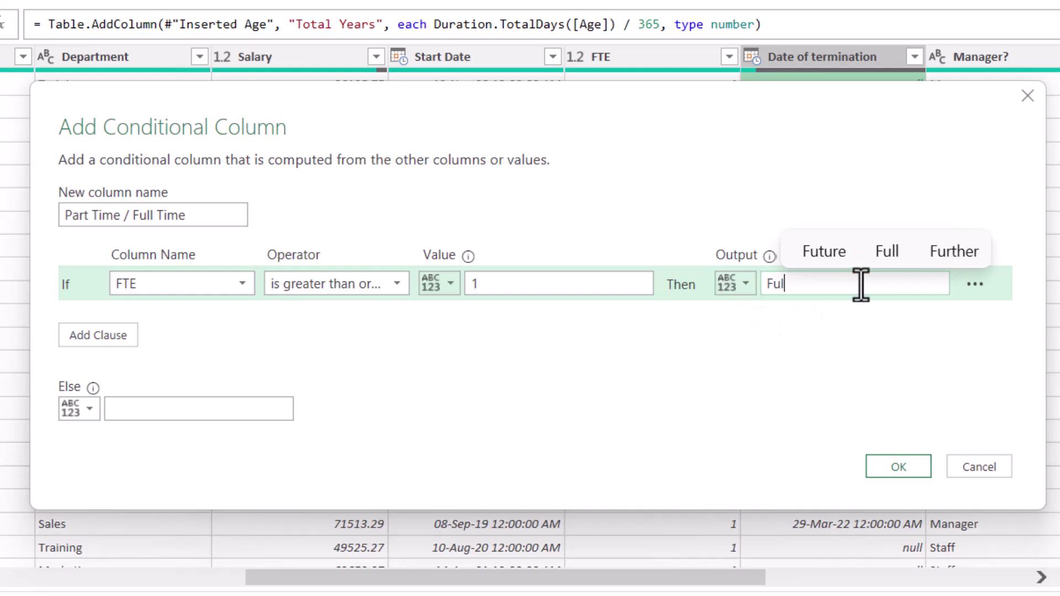
{"action": "type", "text": "l Time"}
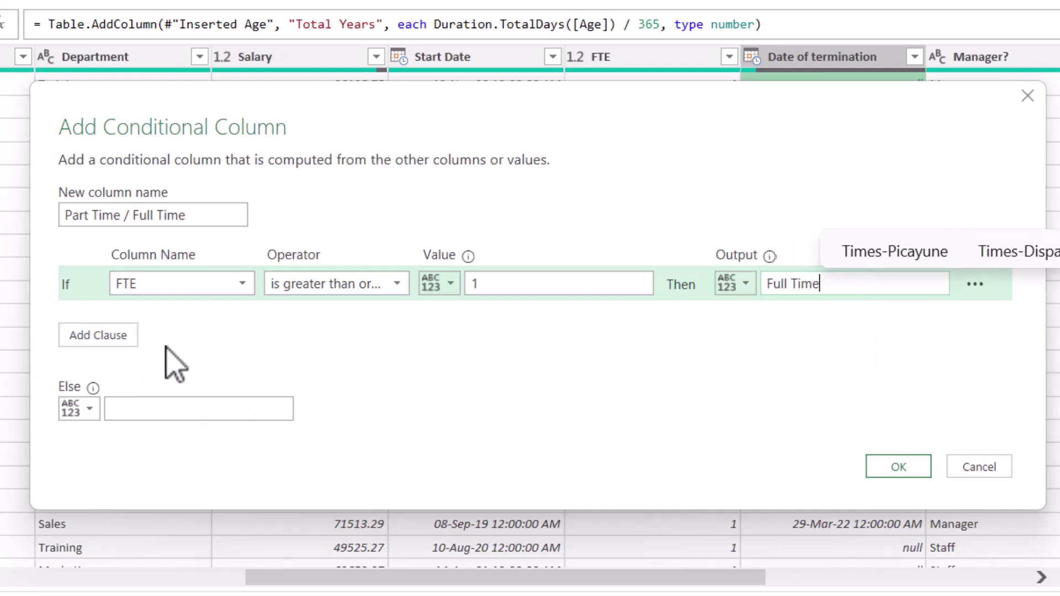
Step: Remove the extra Else If clause, set Else to Part Time, and create the column
{"action": "left_click", "coordinate": [95, 338]}
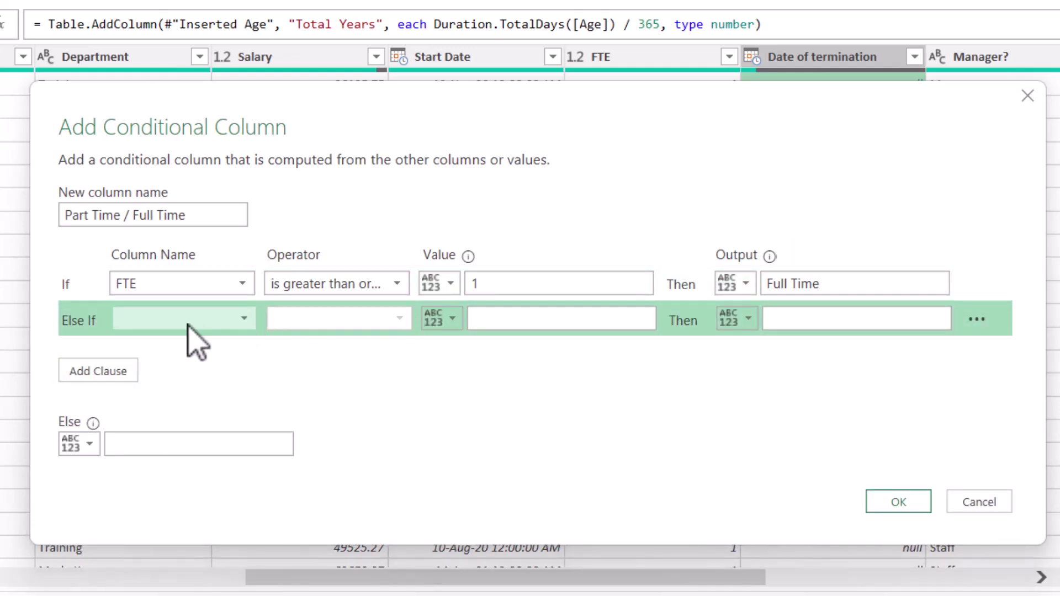
{"action": "left_click", "coordinate": [979, 321]}
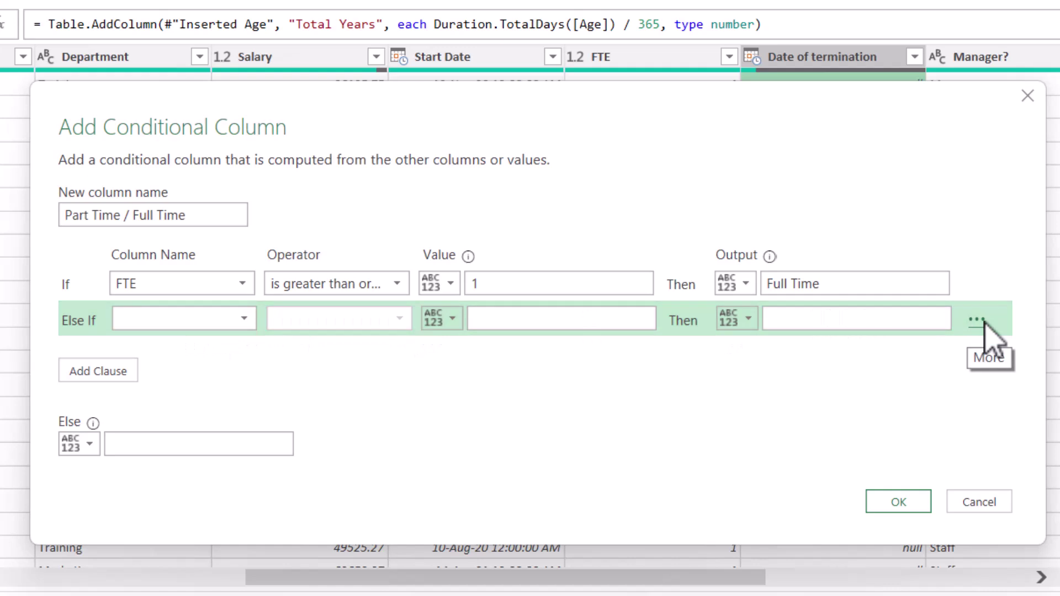
{"action": "left_click", "coordinate": [994, 344]}
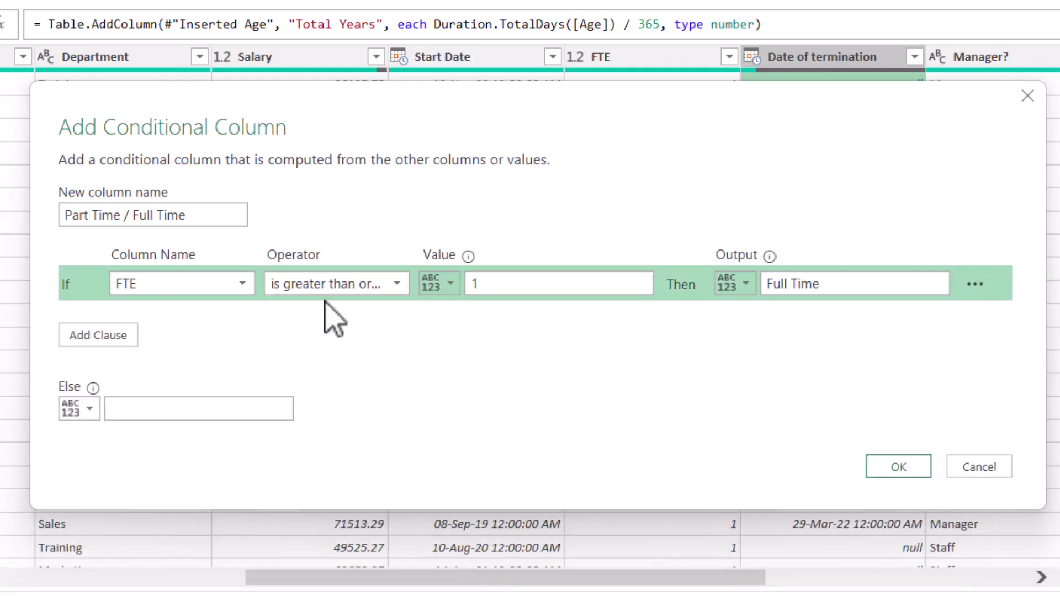
{"action": "left_click", "coordinate": [162, 410]}
{"action": "type", "text": "Pa"}
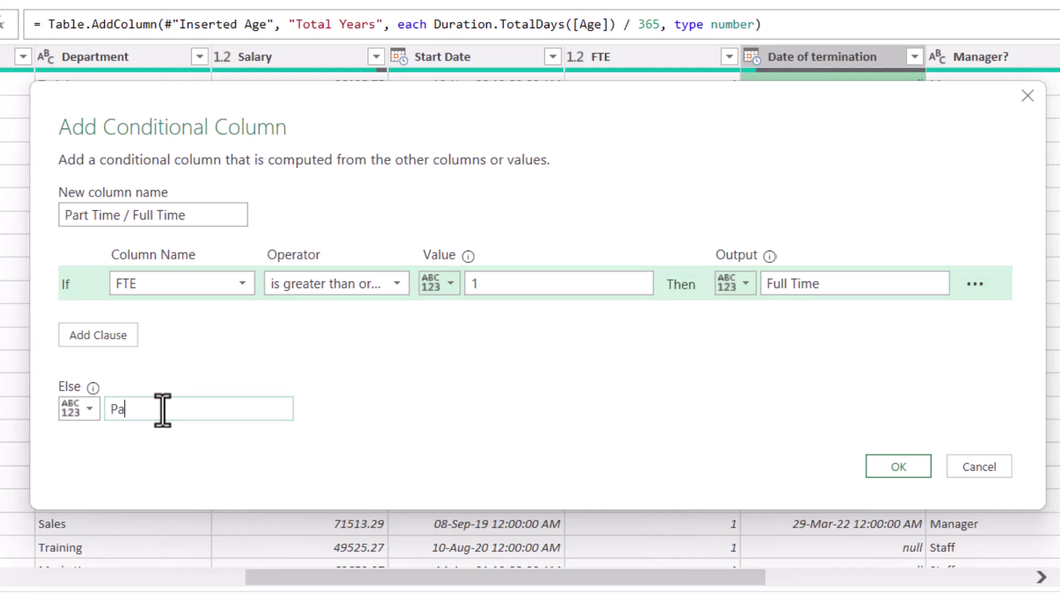
{"action": "type", "text": "rt Tim"}
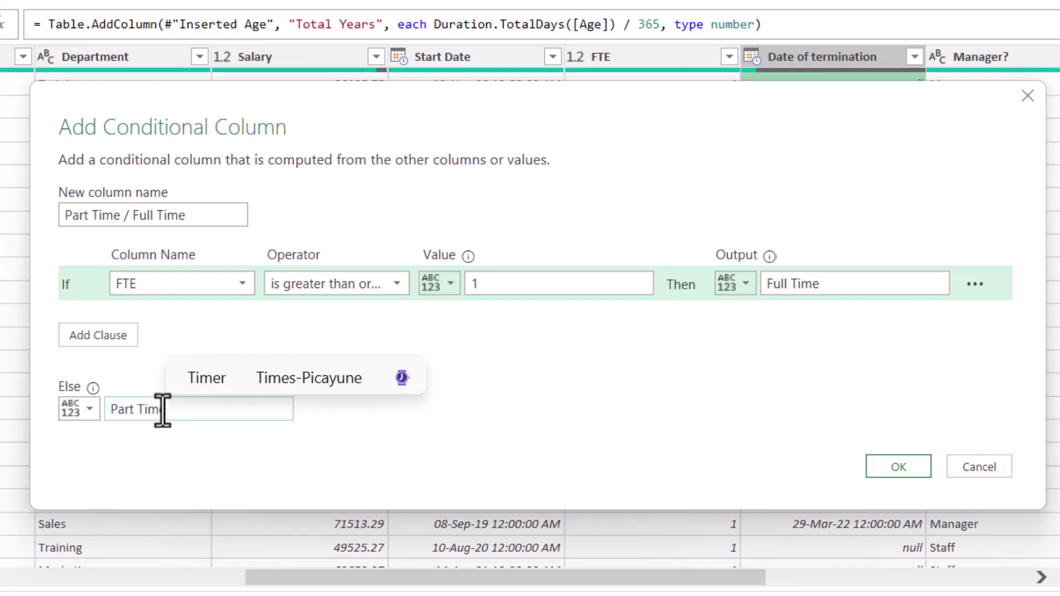
{"action": "type", "text": "e"}
{"action": "left_click", "coordinate": [888, 468]}
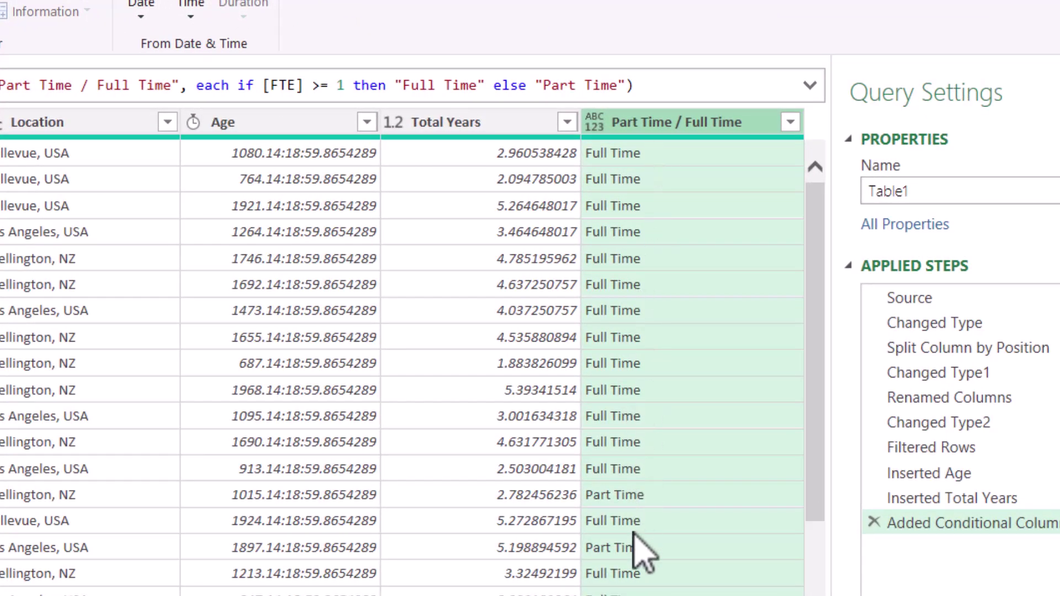
{"action": "left_click", "coordinate": [635, 544]}
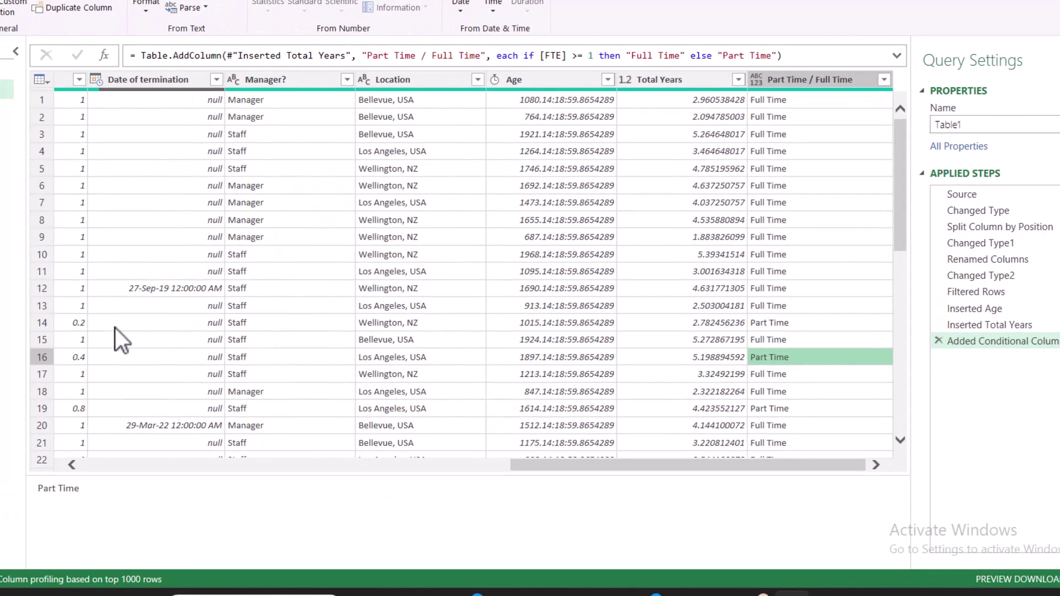
{"action": "left_click", "coordinate": [45, 361]}
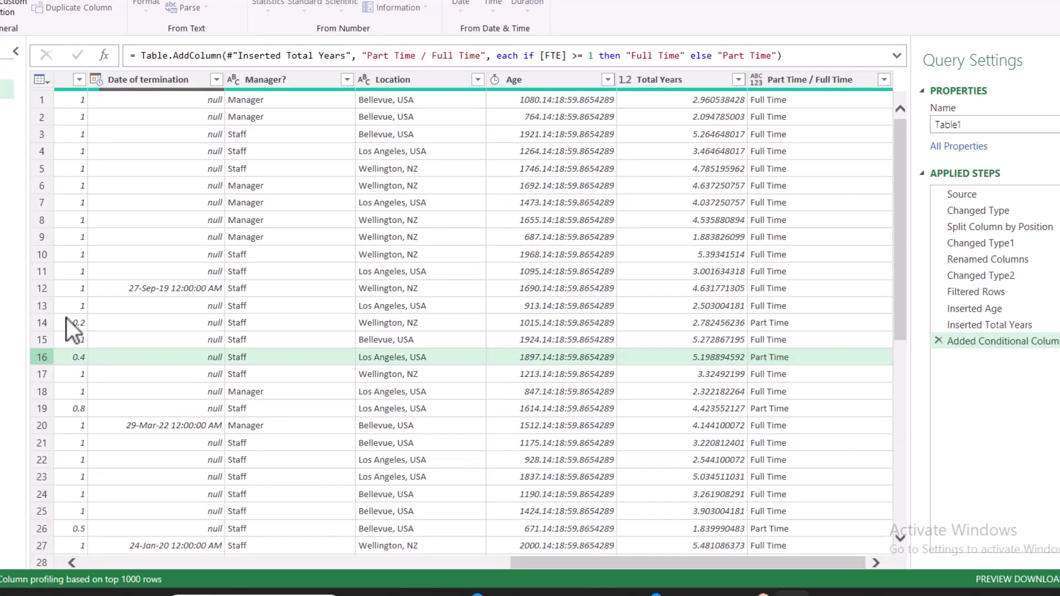
{"action": "left_click", "coordinate": [46, 321]}
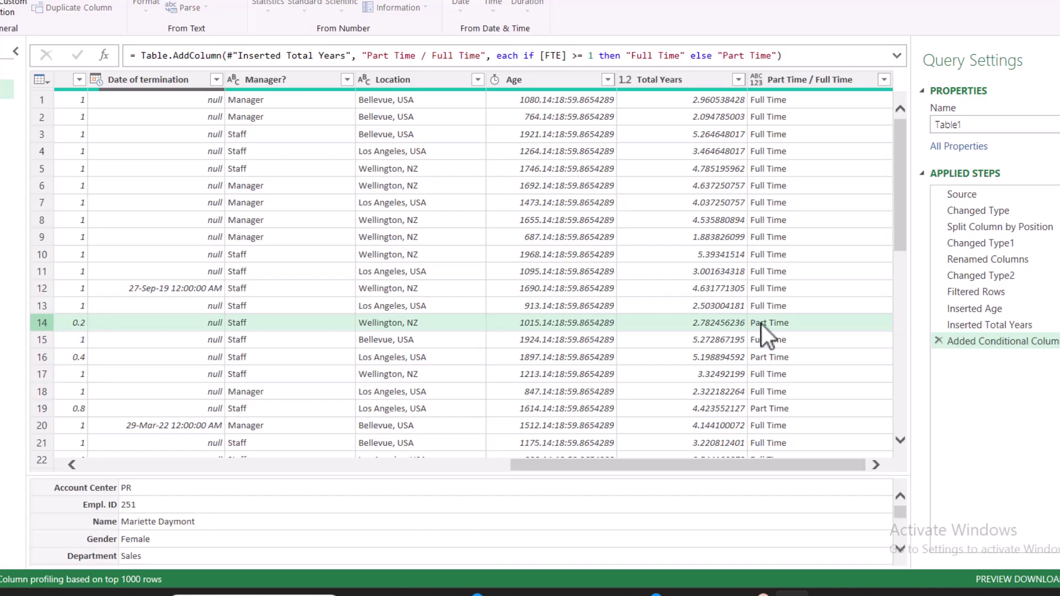
{"action": "left_click", "coordinate": [40, 289]}
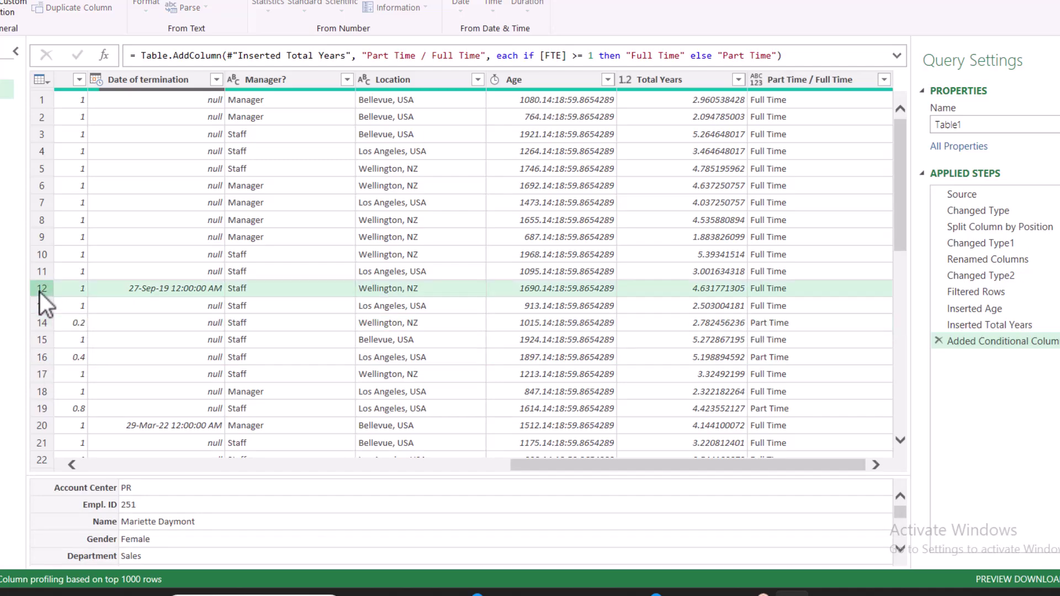
{"action": "left_click", "coordinate": [40, 271]}
{"action": "left_click", "coordinate": [137, 253]}
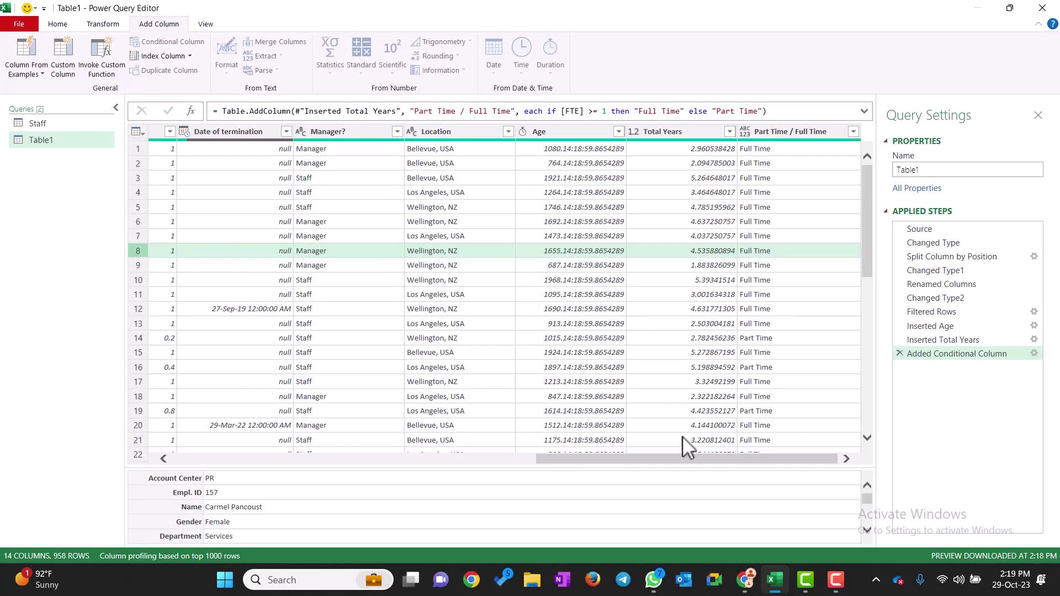
{"action": "left_click", "coordinate": [803, 149]}
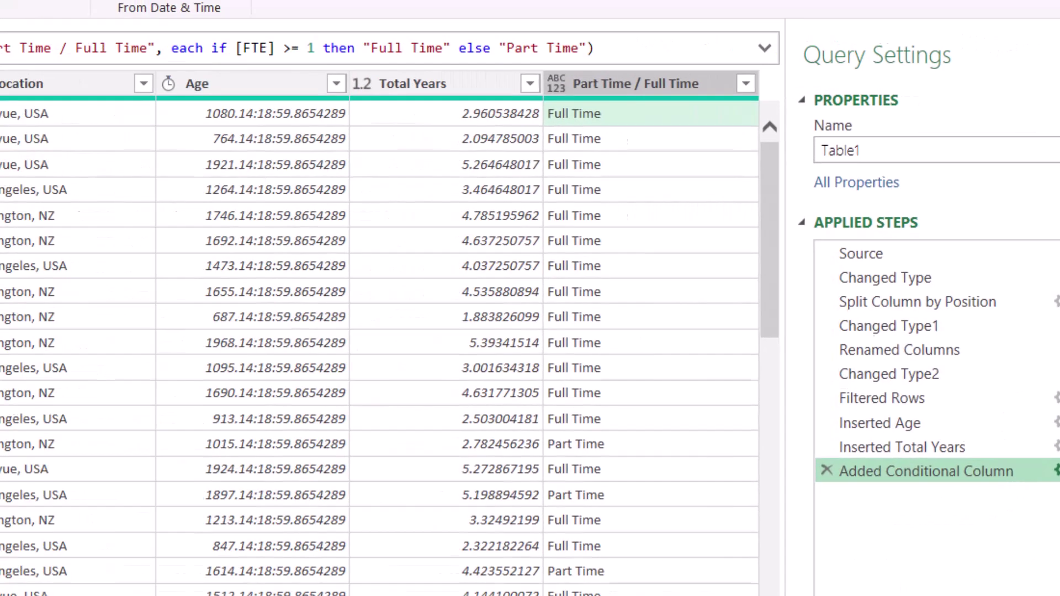
Step: Review the Added Conditional Column settings and formula, leaving the rule unchanged
{"action": "left_click", "coordinate": [956, 506]}
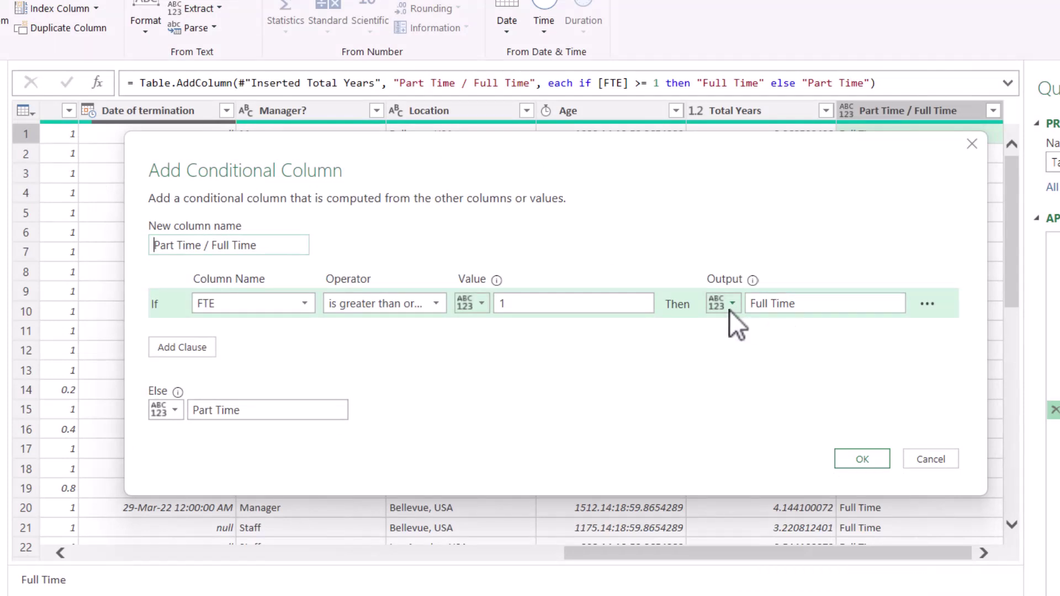
{"action": "left_click", "coordinate": [929, 461]}
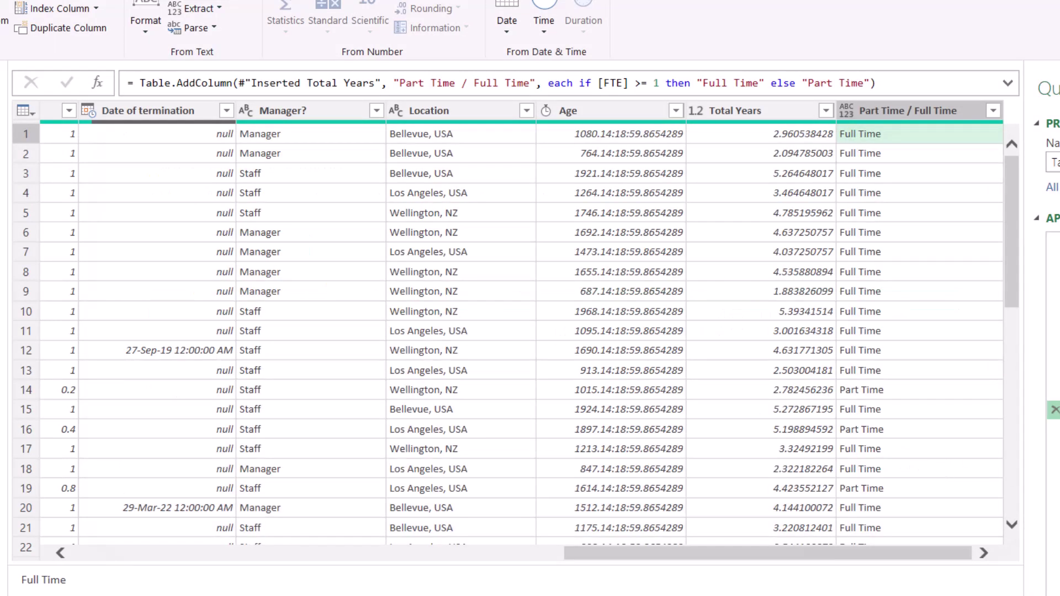
{"action": "left_click", "coordinate": [853, 82]}
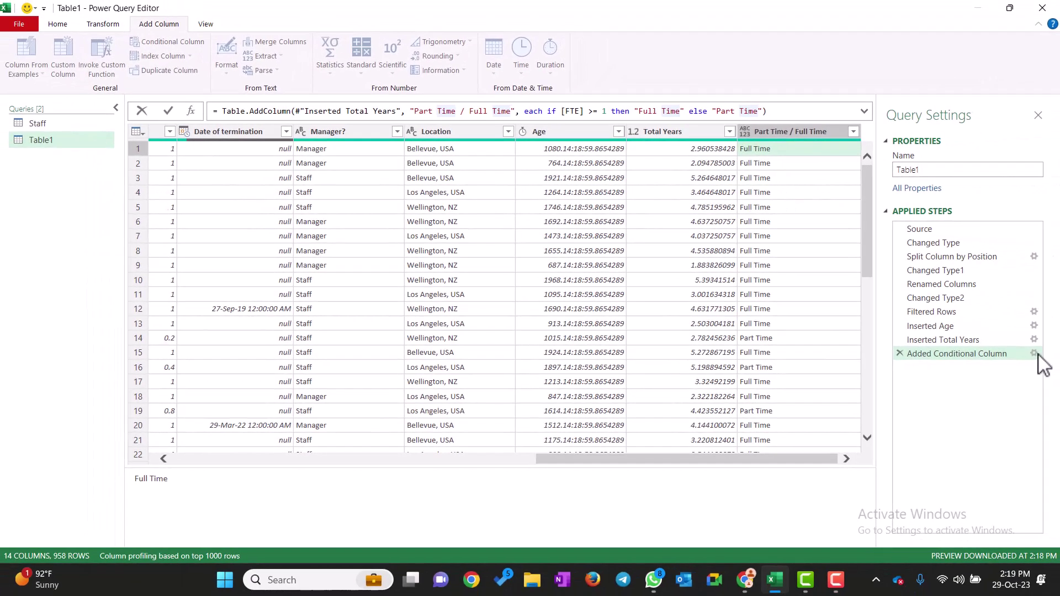
{"action": "left_click", "coordinate": [1044, 364]}
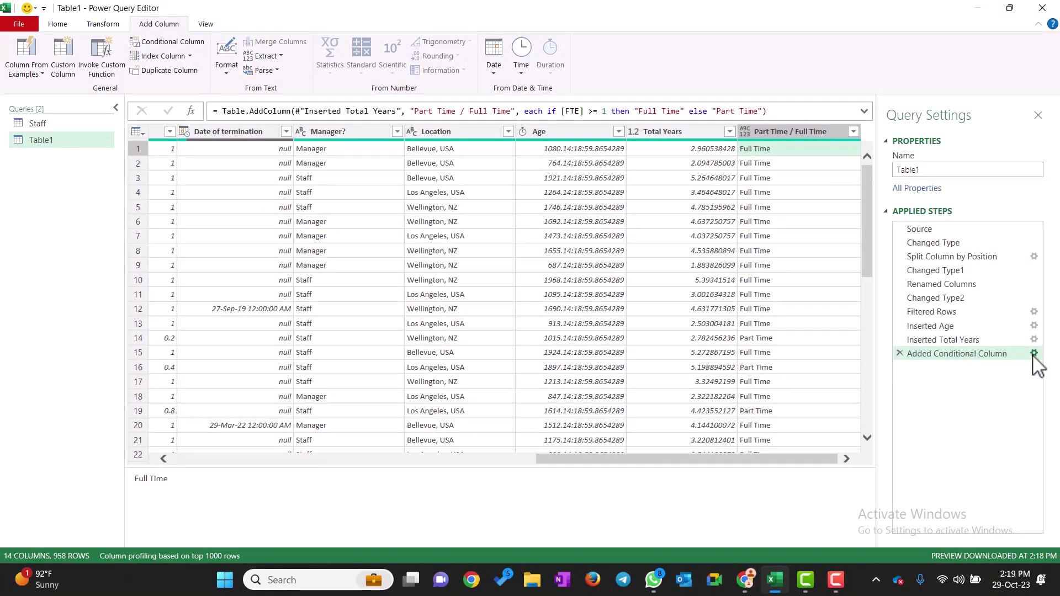
{"action": "left_click", "coordinate": [1034, 353]}
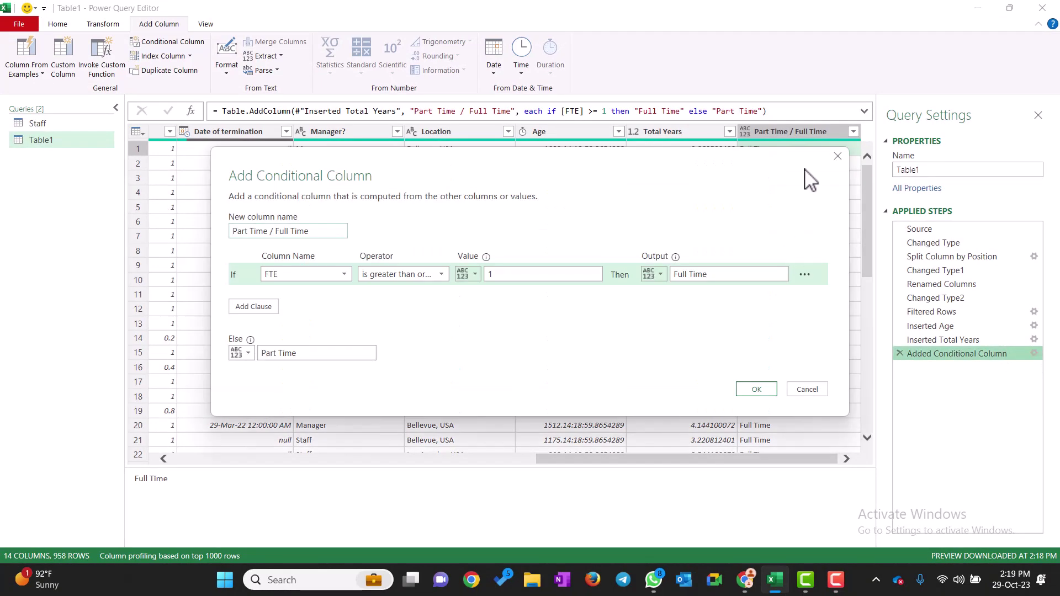
{"action": "left_click", "coordinate": [838, 157]}
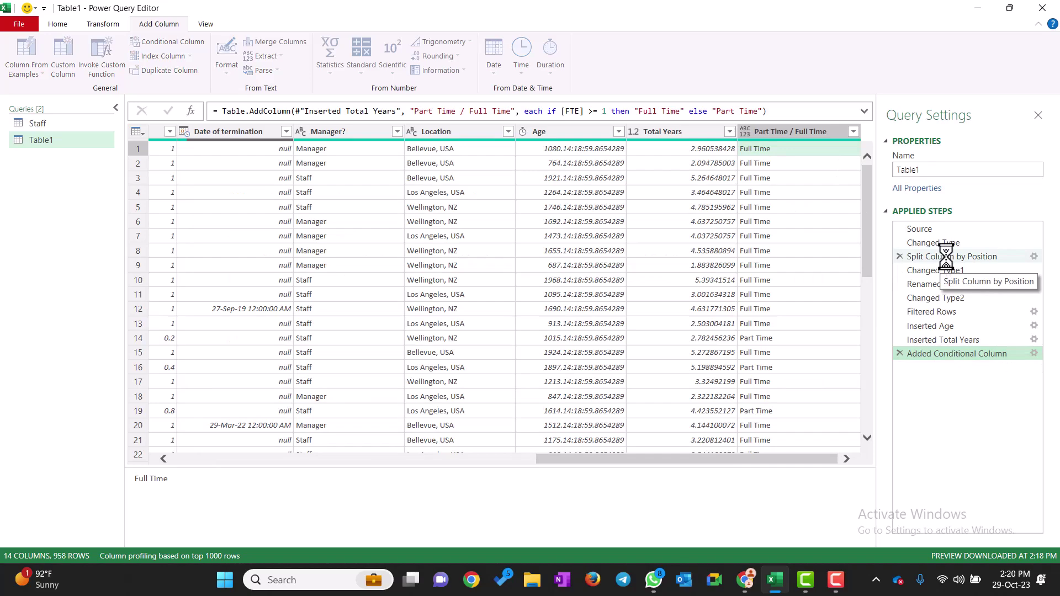
Step: Change the split to 3 characters so Emp ID.2 shows four-digit IDs like 0007
{"action": "left_click", "coordinate": [1033, 256]}
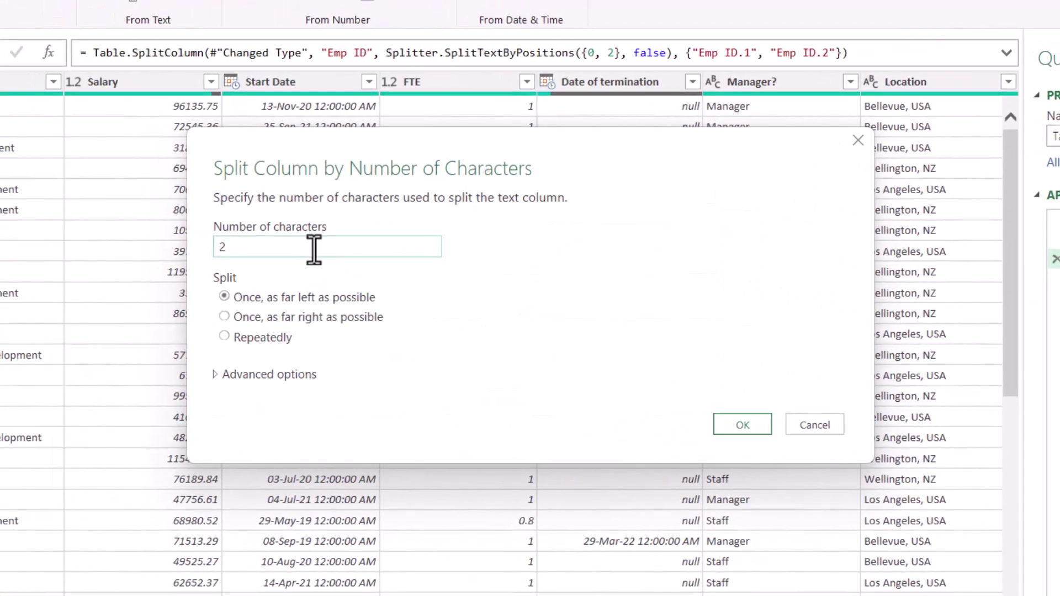
{"action": "key", "text": "Return"}
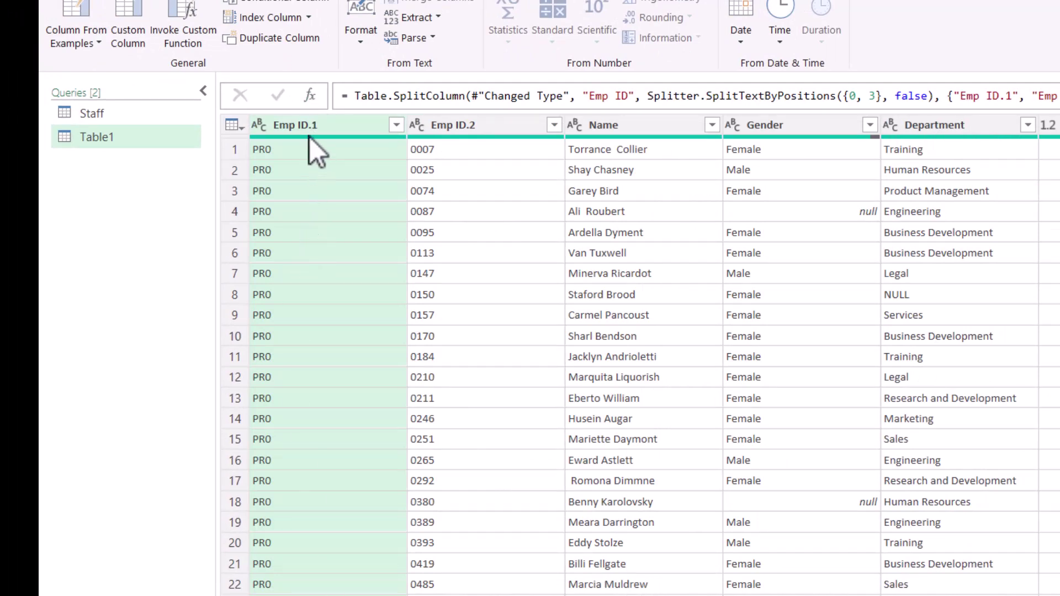
{"action": "mouse_move", "coordinate": [323, 138]}
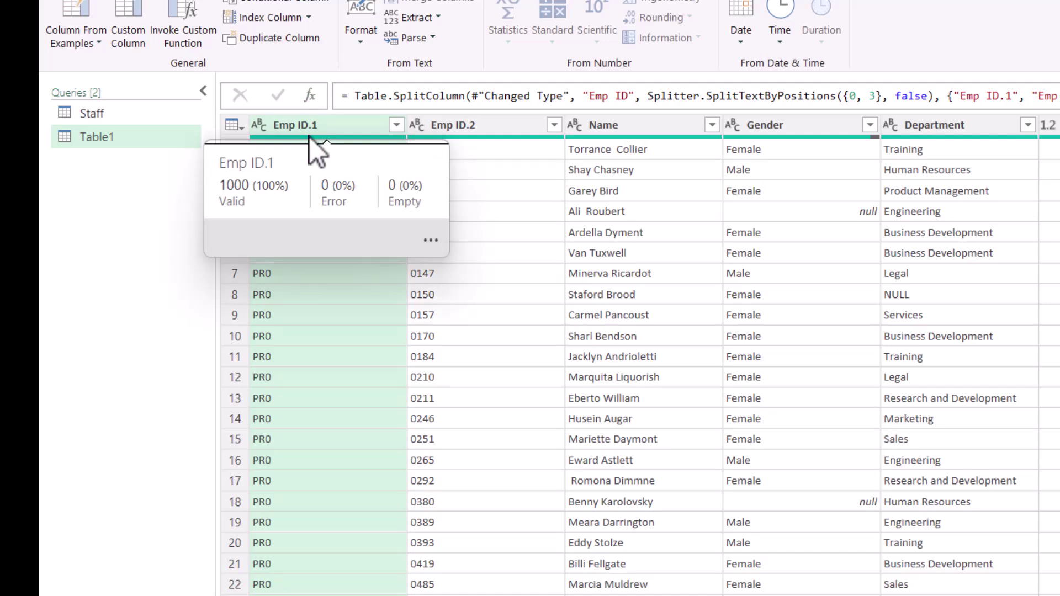
{"action": "left_click", "coordinate": [530, 169]}
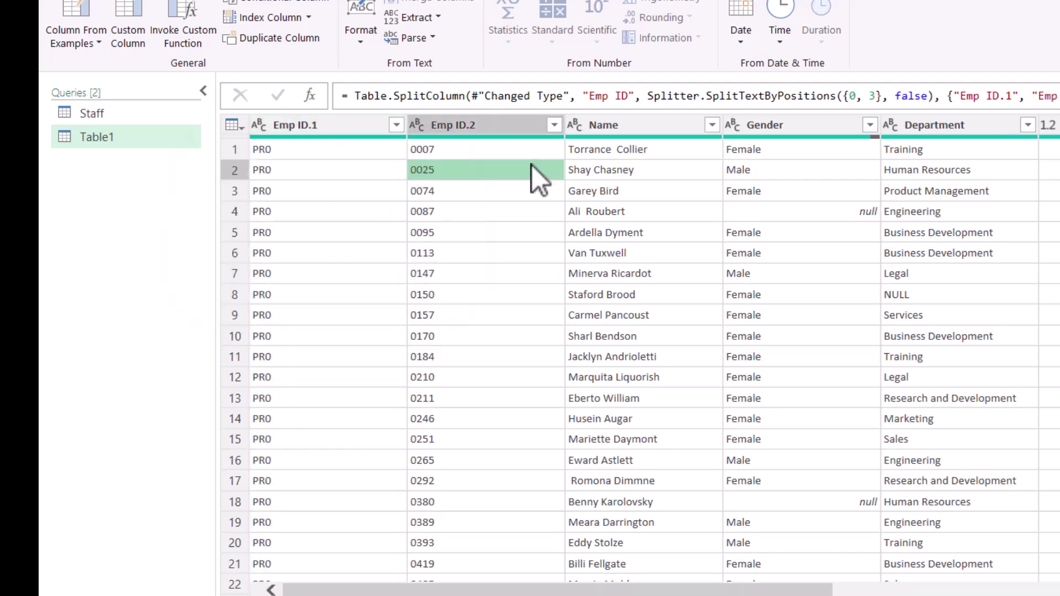
{"action": "left_click", "coordinate": [529, 145]}
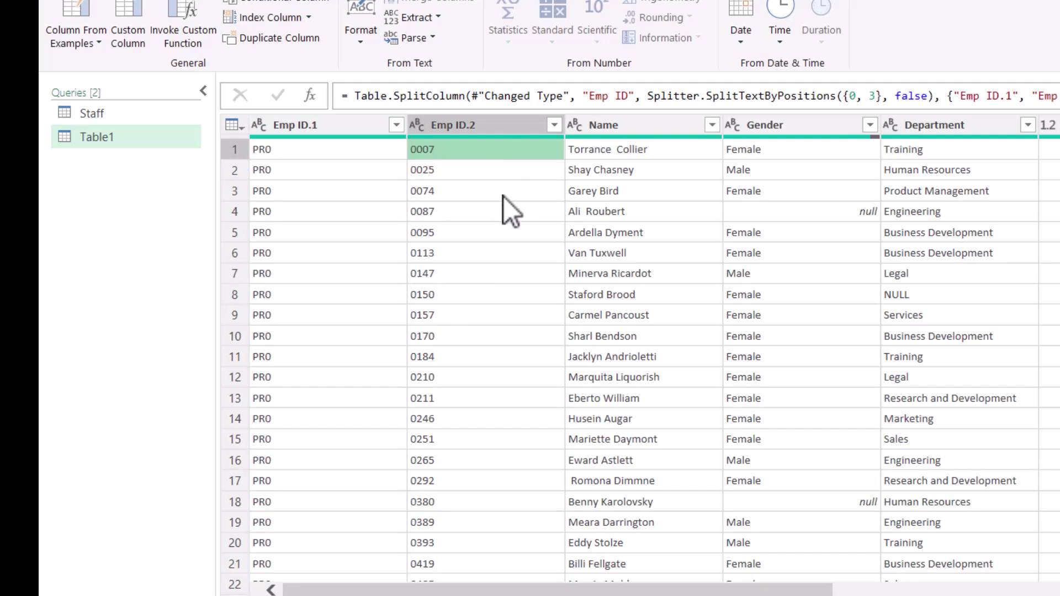
{"action": "left_click", "coordinate": [504, 270]}
Step: Review Gender and Name values, spotting a row 17 name with a leading space
{"action": "left_click", "coordinate": [812, 254]}
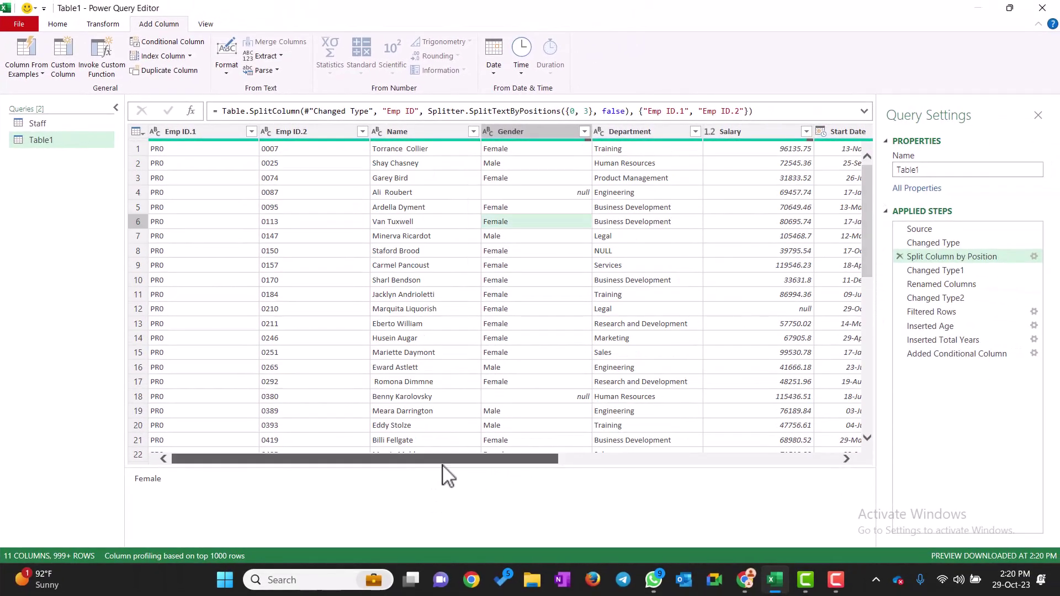
{"action": "left_click_drag", "start_coordinate": [442, 459], "coordinate": [389, 440]}
{"action": "left_click", "coordinate": [498, 151]}
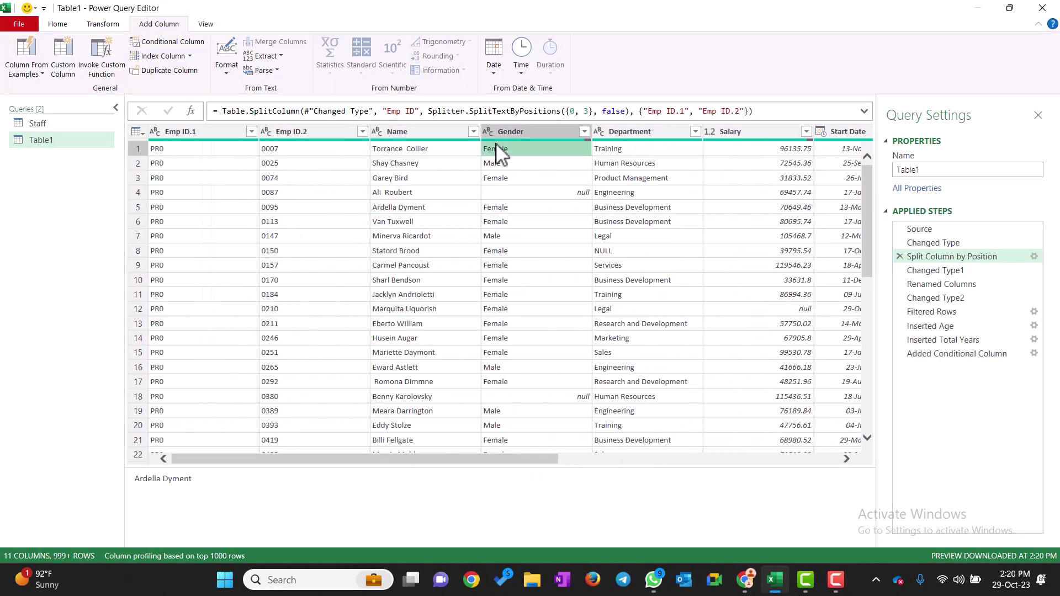
{"action": "left_click", "coordinate": [427, 221]}
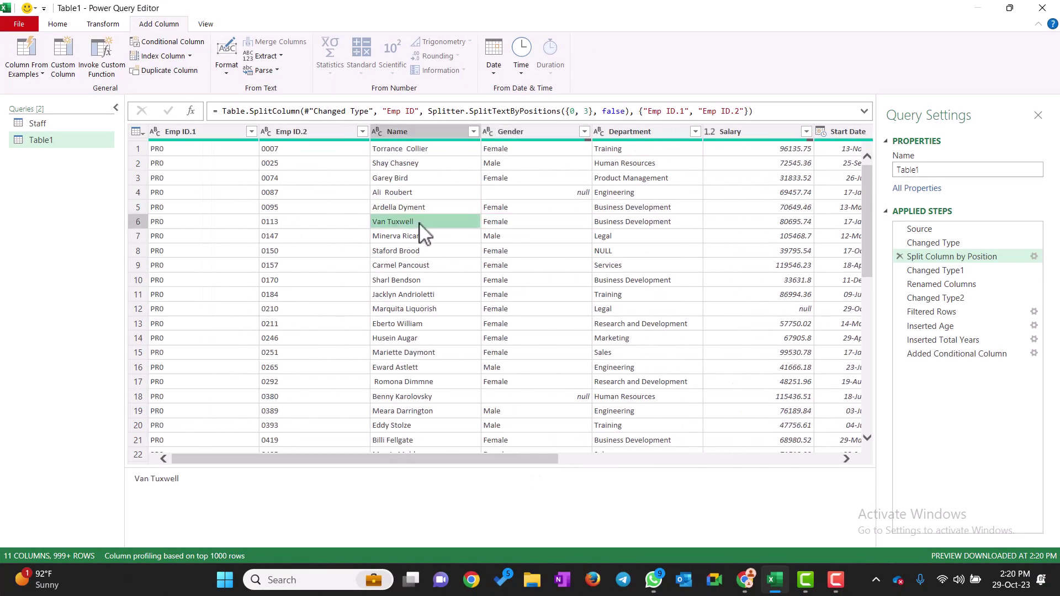
{"action": "left_click", "coordinate": [432, 382]}
{"action": "left_click", "coordinate": [420, 296]}
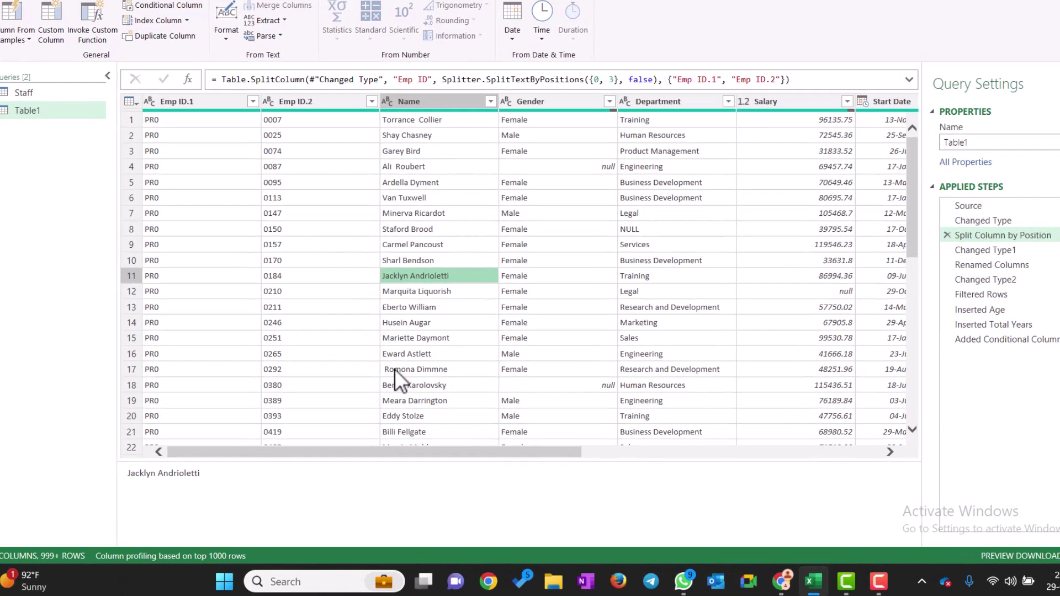
{"action": "left_click", "coordinate": [375, 382]}
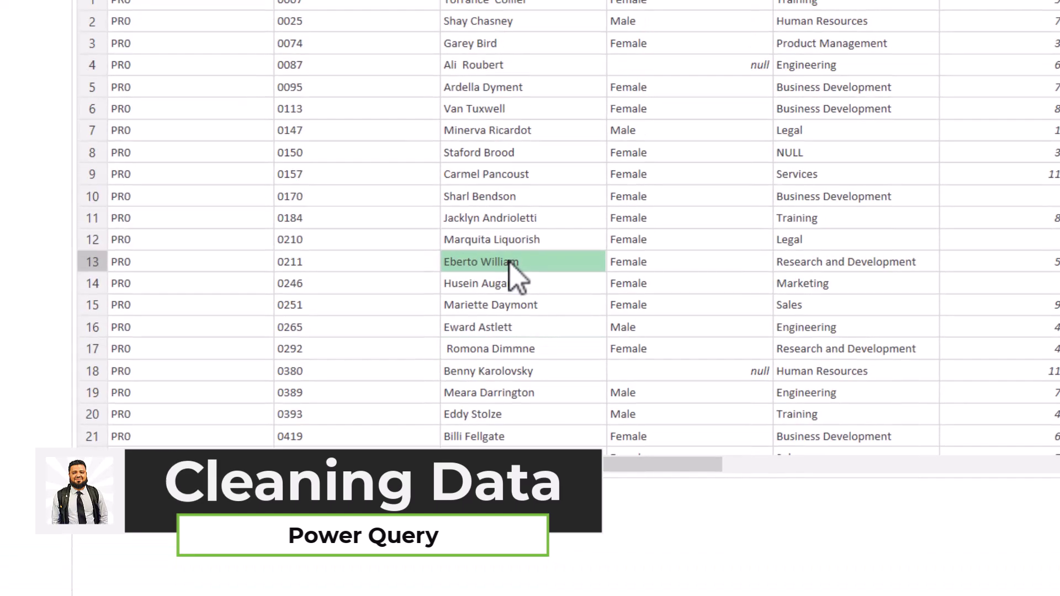
Step: Insert a Trim step on the Name column after the split step
{"action": "left_click", "coordinate": [568, 221]}
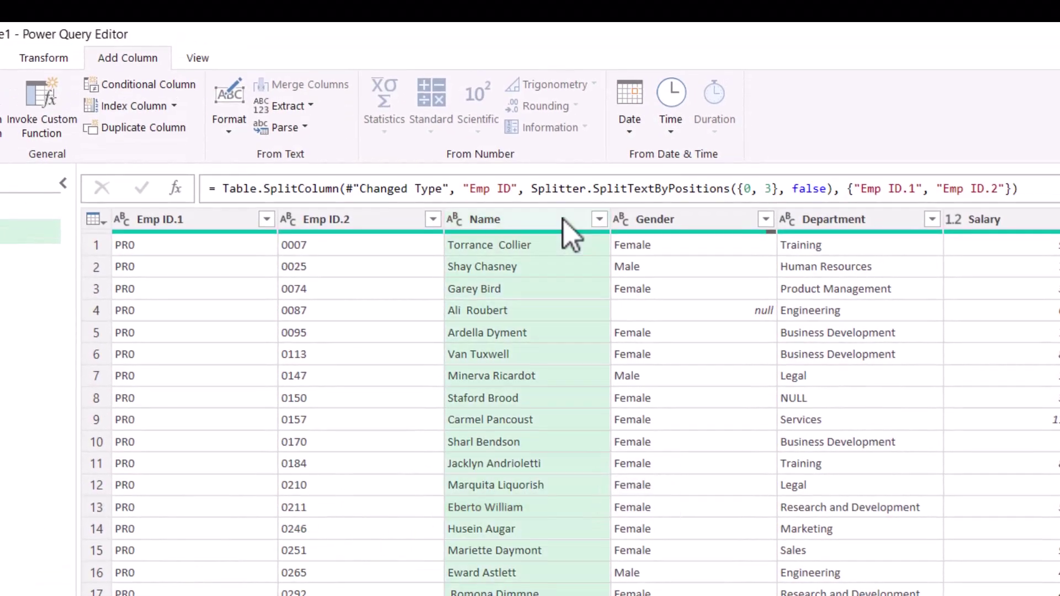
{"action": "right_click", "coordinate": [562, 221]}
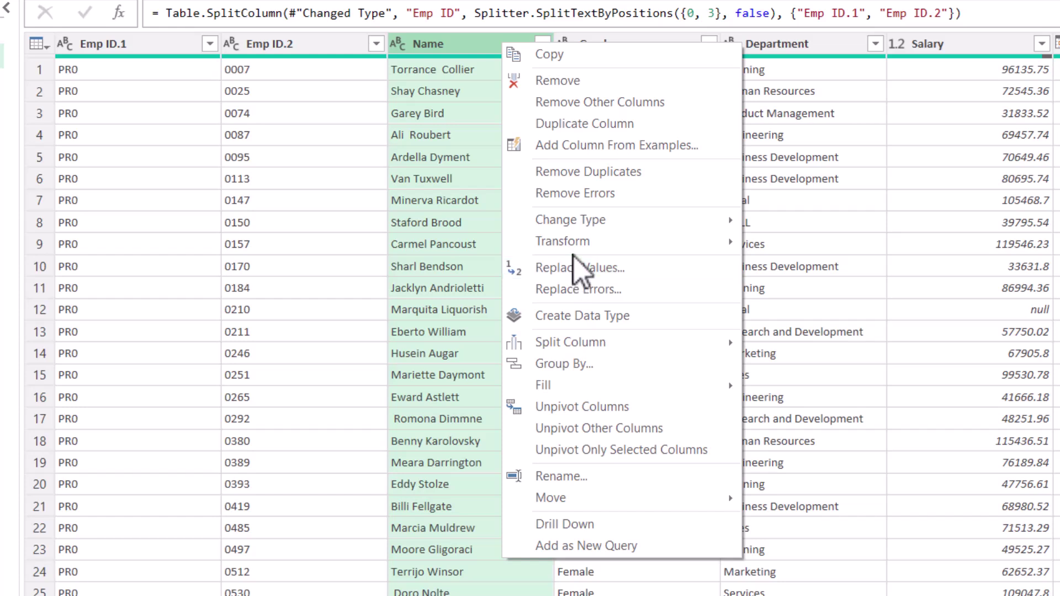
{"action": "mouse_move", "coordinate": [563, 240]}
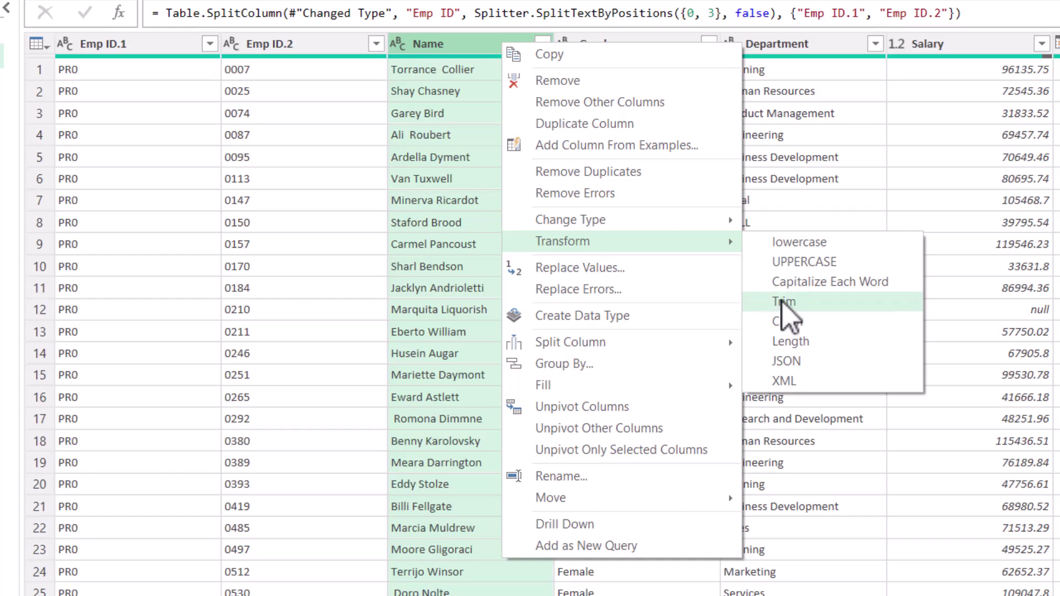
{"action": "left_click", "coordinate": [783, 302]}
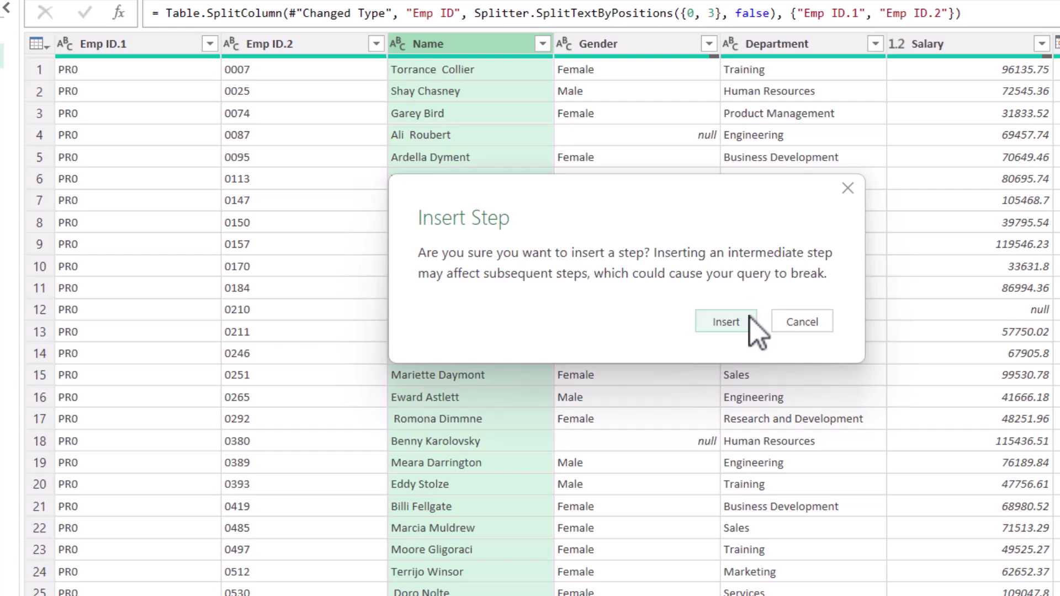
{"action": "left_click", "coordinate": [746, 322]}
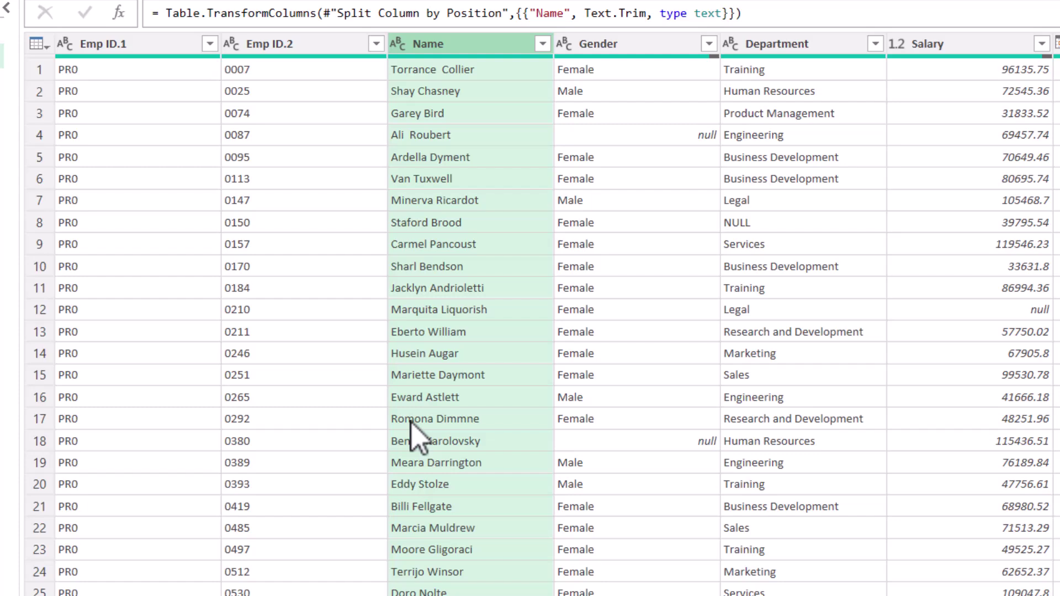
Step: Insert a Clean step on the Name column to remove non-printing characters
{"action": "right_click", "coordinate": [449, 67]}
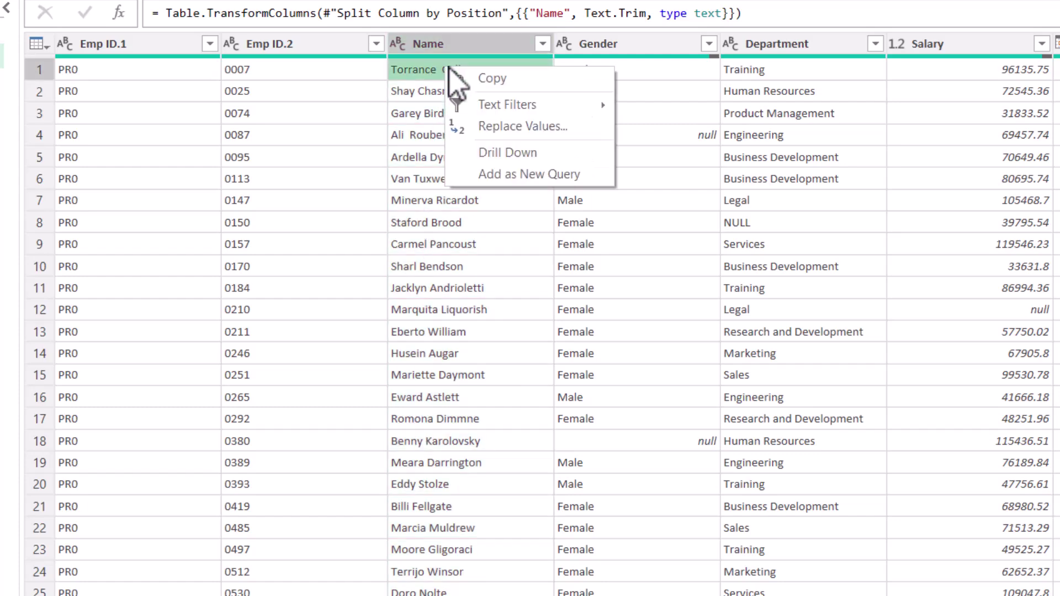
{"action": "left_click", "coordinate": [461, 43]}
{"action": "right_click", "coordinate": [461, 44]}
{"action": "mouse_move", "coordinate": [517, 242]}
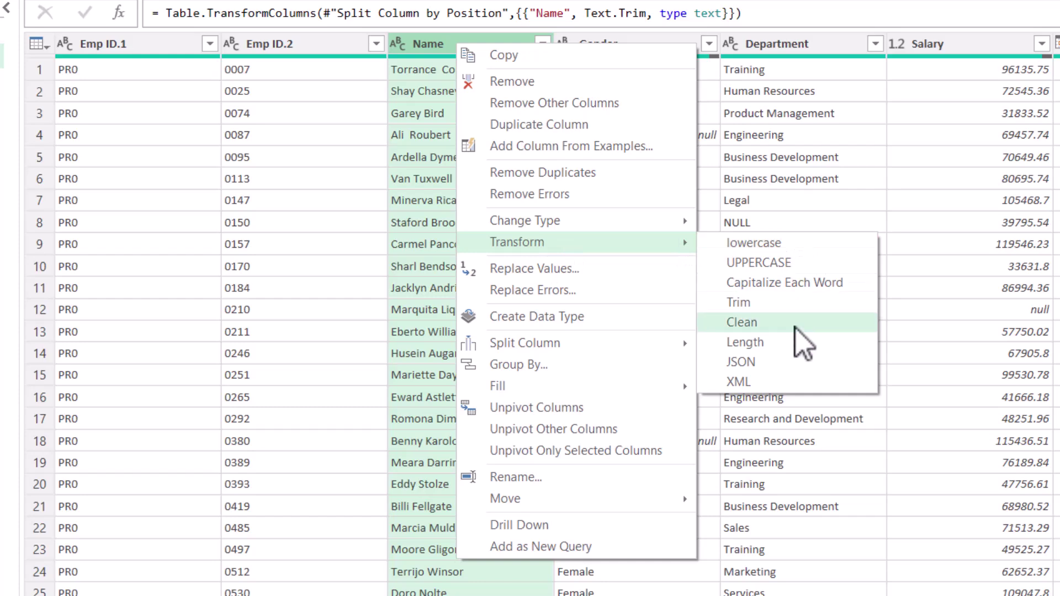
{"action": "left_click", "coordinate": [795, 324]}
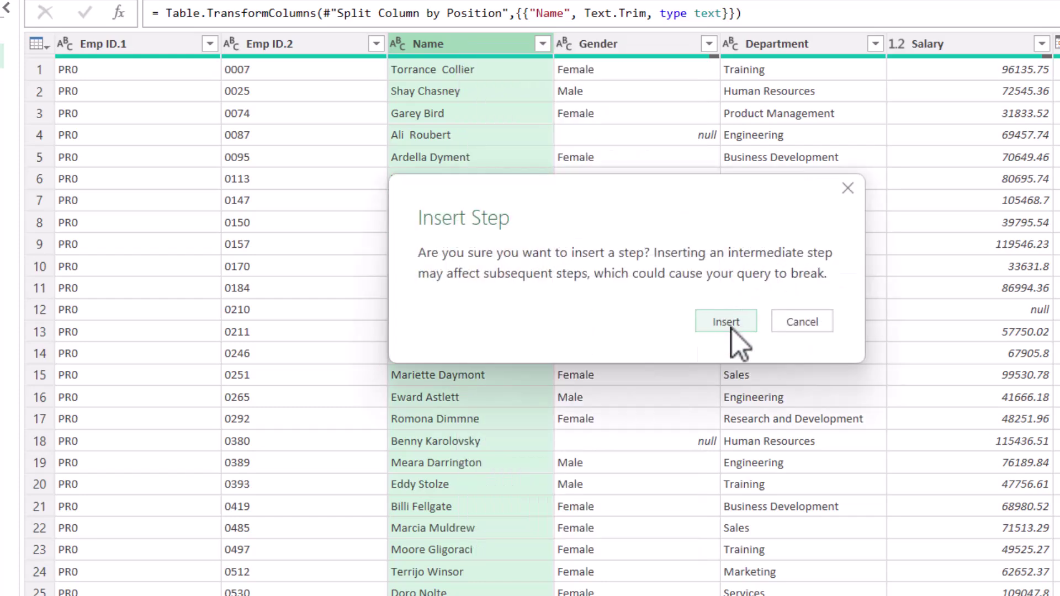
{"action": "left_click", "coordinate": [728, 324]}
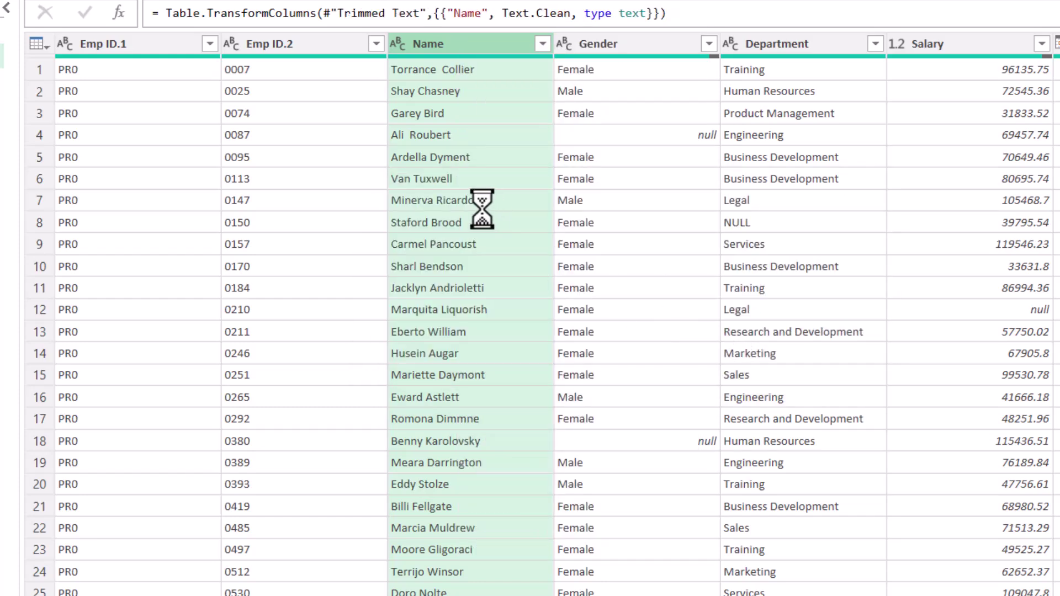
{"action": "scroll", "coordinate": [505, 320], "scroll_direction": "down", "scroll_amount": 8}
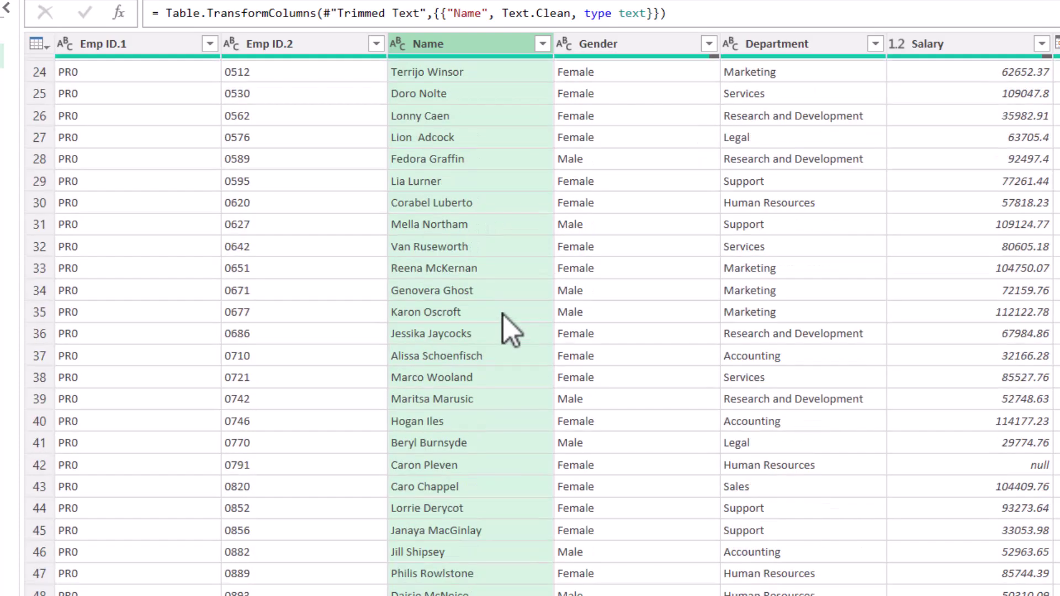
{"action": "scroll", "coordinate": [502, 313], "scroll_direction": "down", "scroll_amount": 6}
{"action": "scroll", "coordinate": [502, 314], "scroll_direction": "down", "scroll_amount": 12}
{"action": "scroll", "coordinate": [502, 314], "scroll_direction": "down", "scroll_amount": 15}
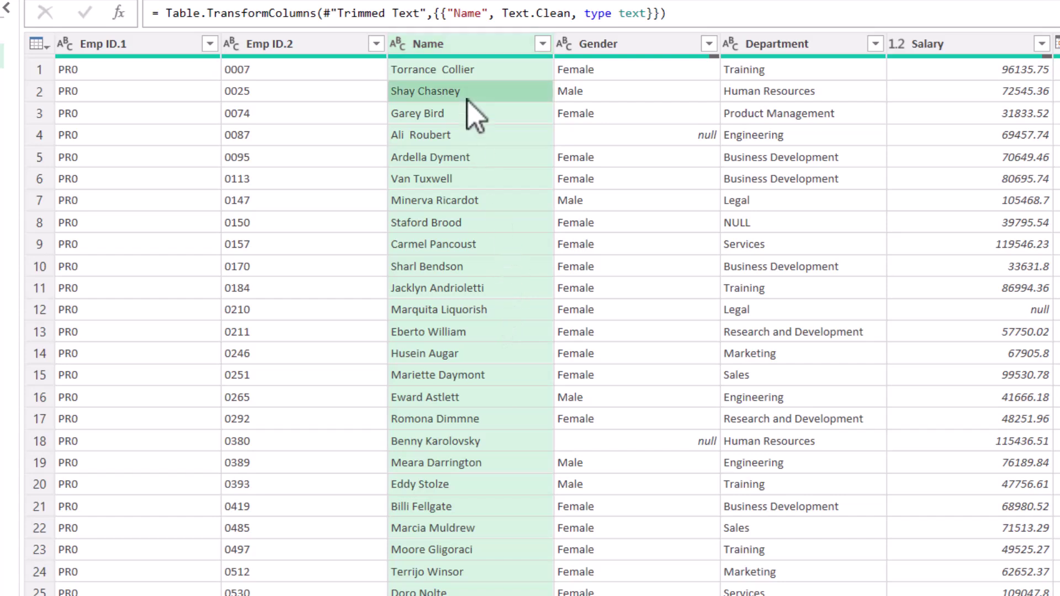
Step: Insert a step converting the Name column values to uppercase
{"action": "right_click", "coordinate": [467, 102]}
{"action": "left_click", "coordinate": [473, 50]}
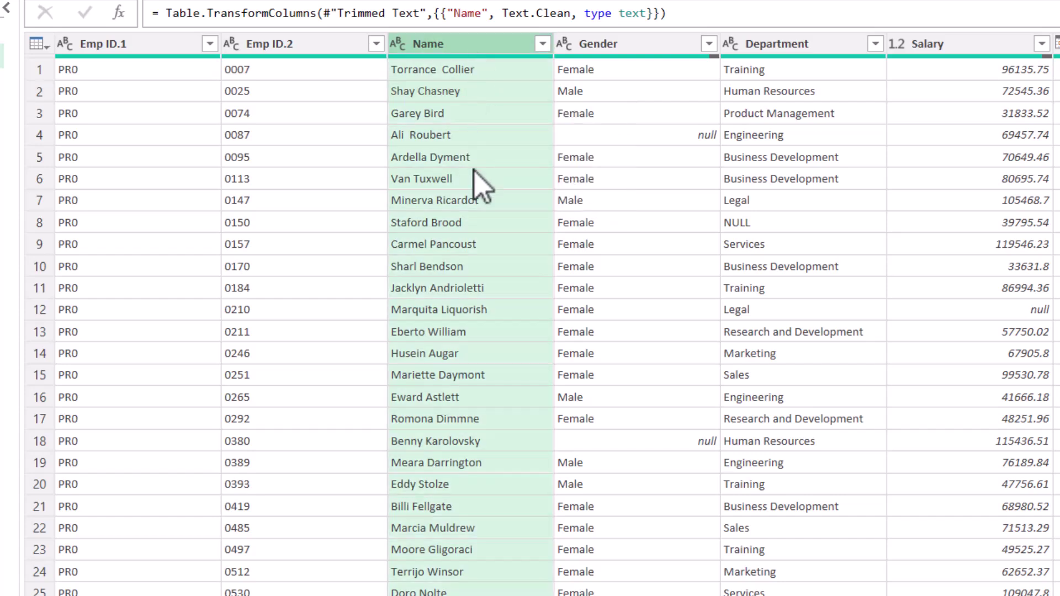
{"action": "right_click", "coordinate": [480, 50]}
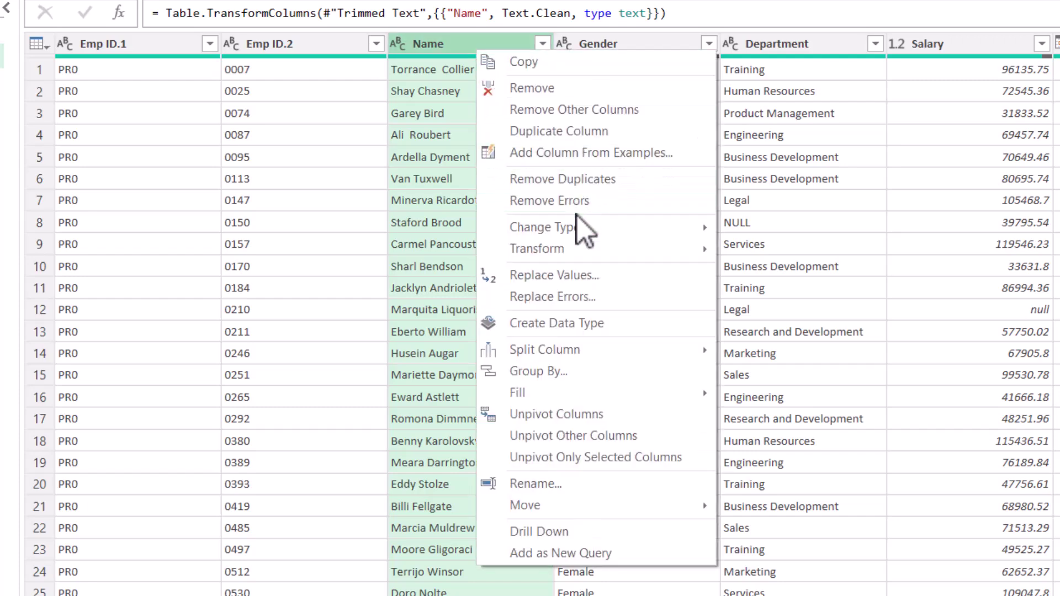
{"action": "mouse_move", "coordinate": [536, 248]}
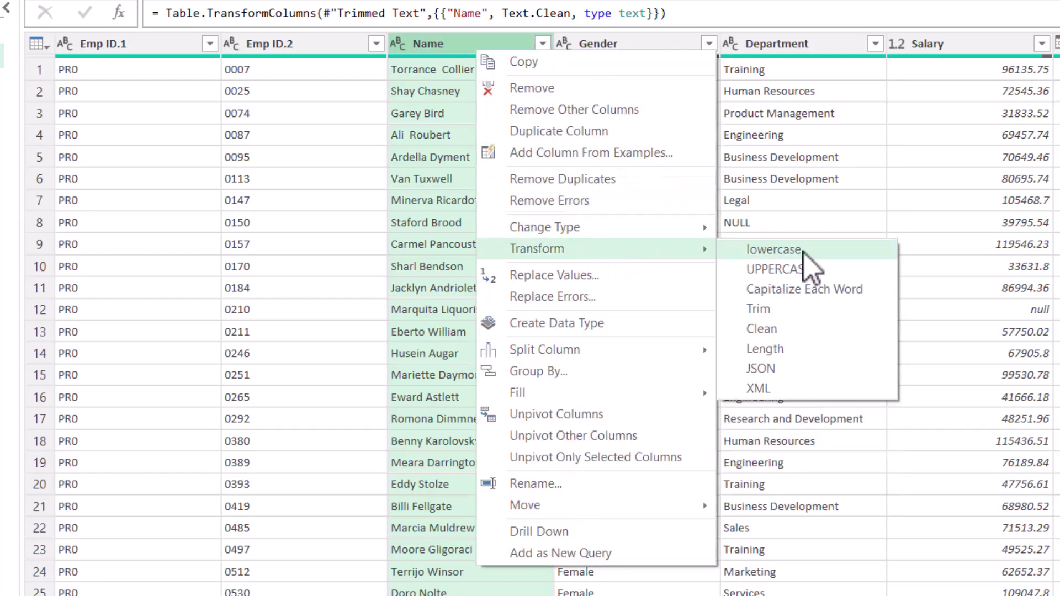
{"action": "left_click", "coordinate": [805, 271]}
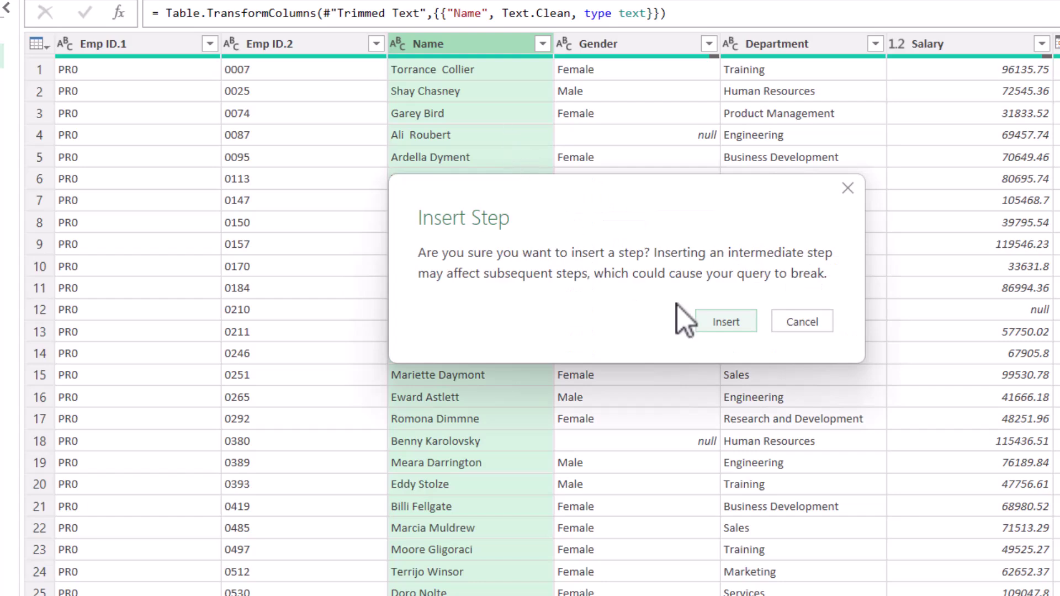
{"action": "left_click", "coordinate": [730, 323]}
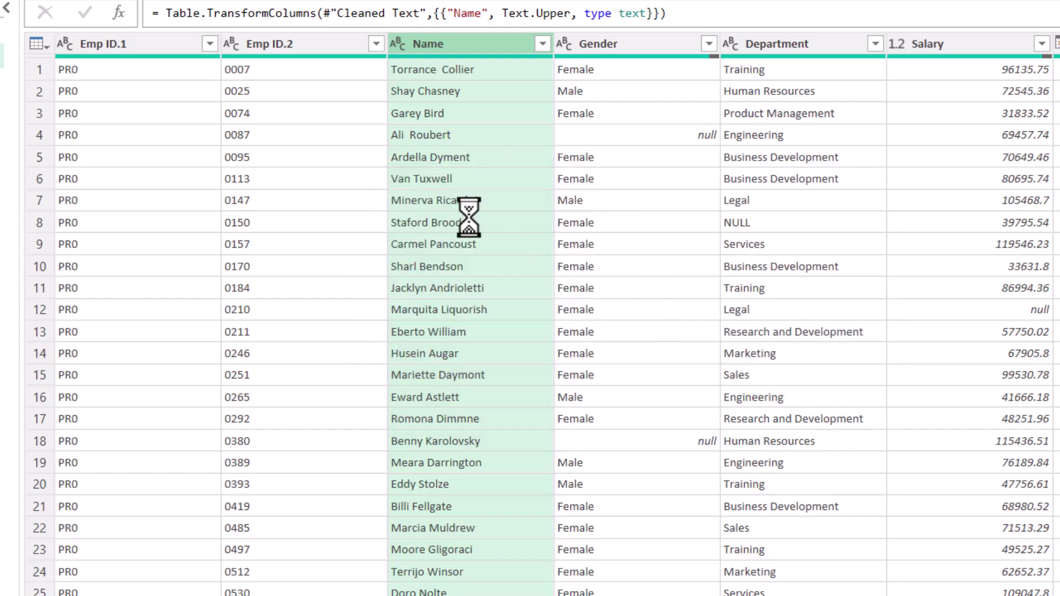
Step: Review Gender and Department values, including a null Gender in row 4, then Close & Load
{"action": "left_click", "coordinate": [510, 222]}
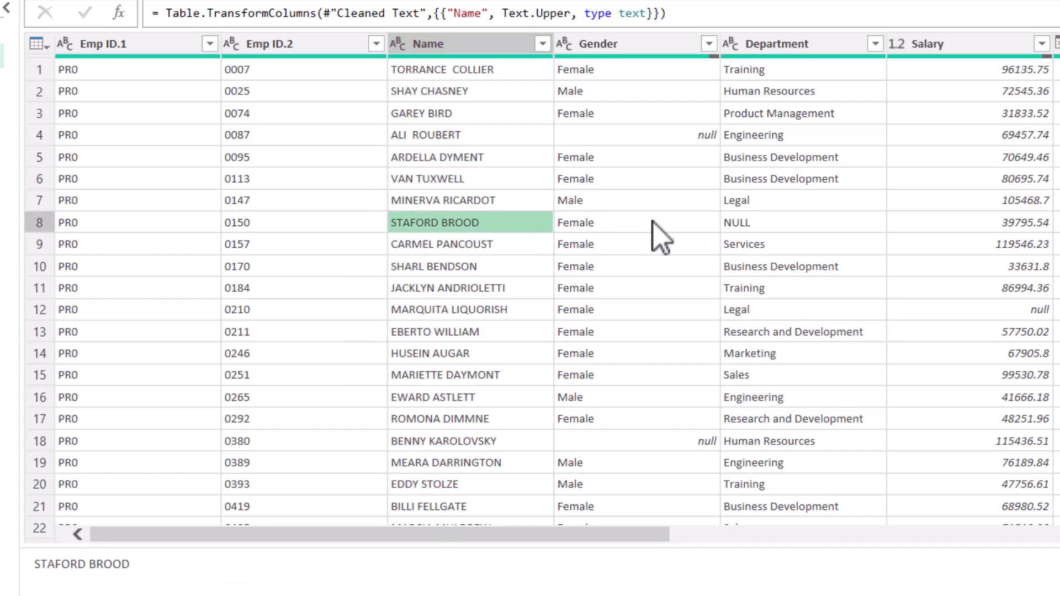
{"action": "left_click", "coordinate": [652, 222]}
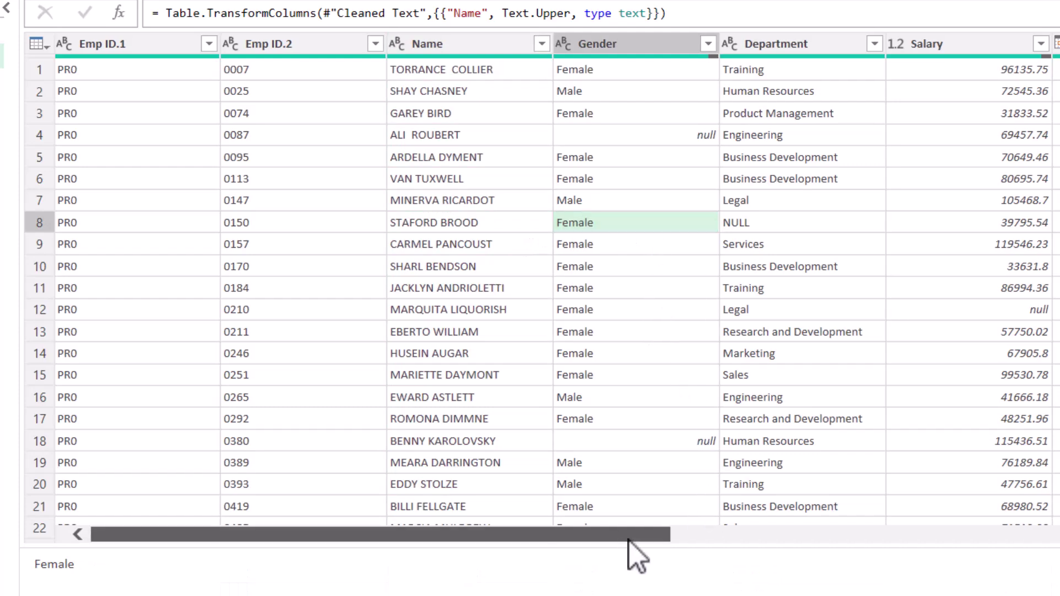
{"action": "left_click_drag", "start_coordinate": [629, 534], "coordinate": [913, 534]}
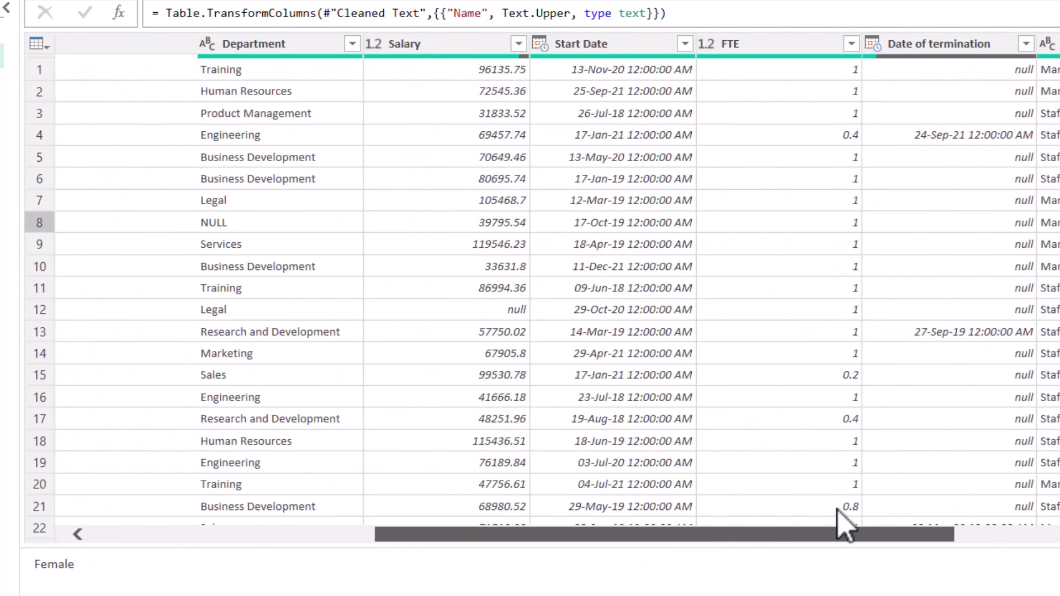
{"action": "left_click_drag", "start_coordinate": [845, 535], "coordinate": [597, 535]}
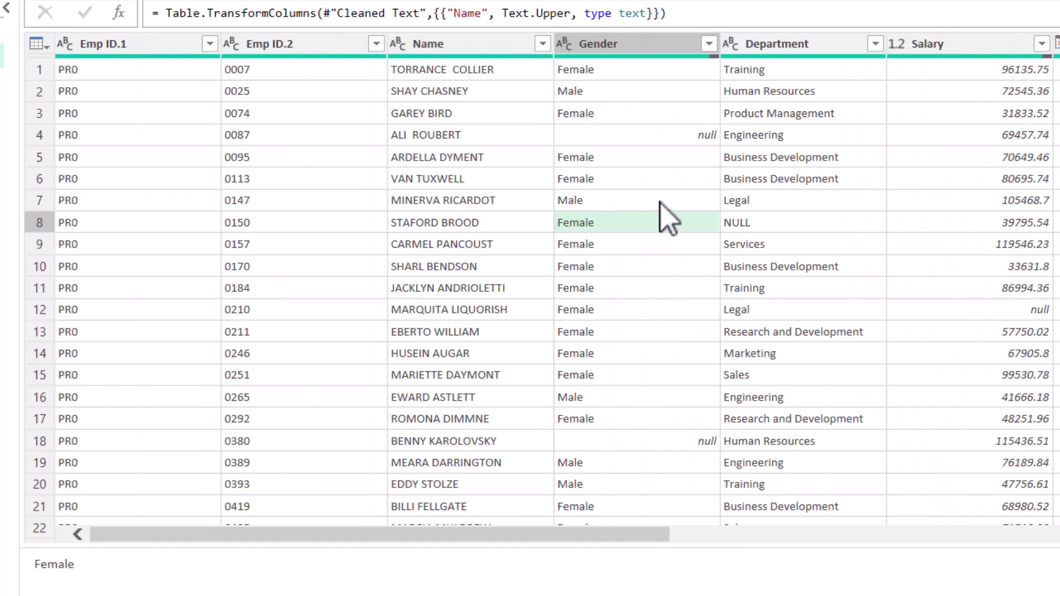
{"action": "left_click", "coordinate": [637, 200]}
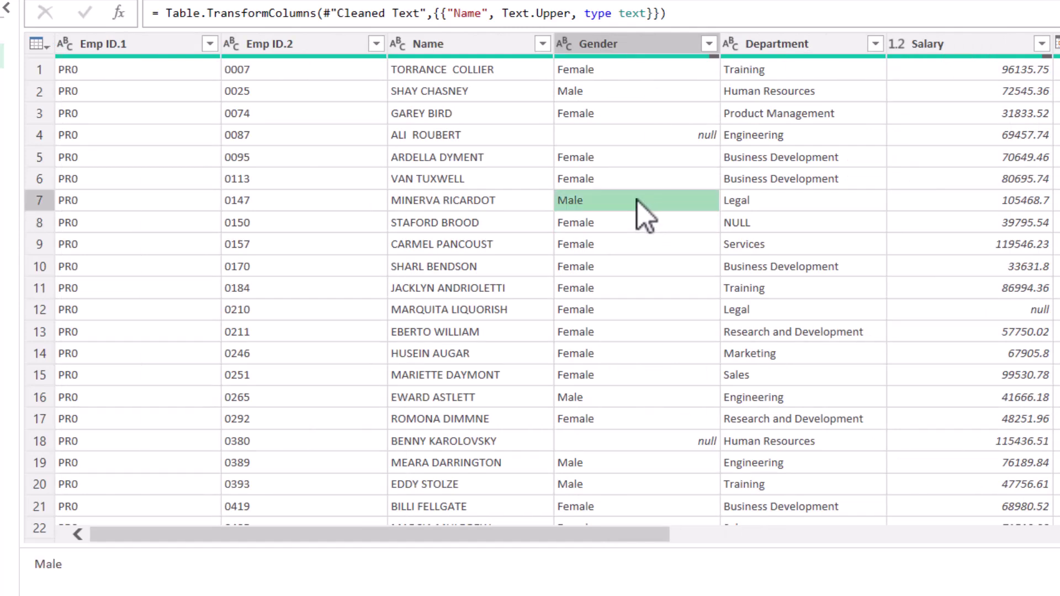
{"action": "left_click", "coordinate": [815, 156]}
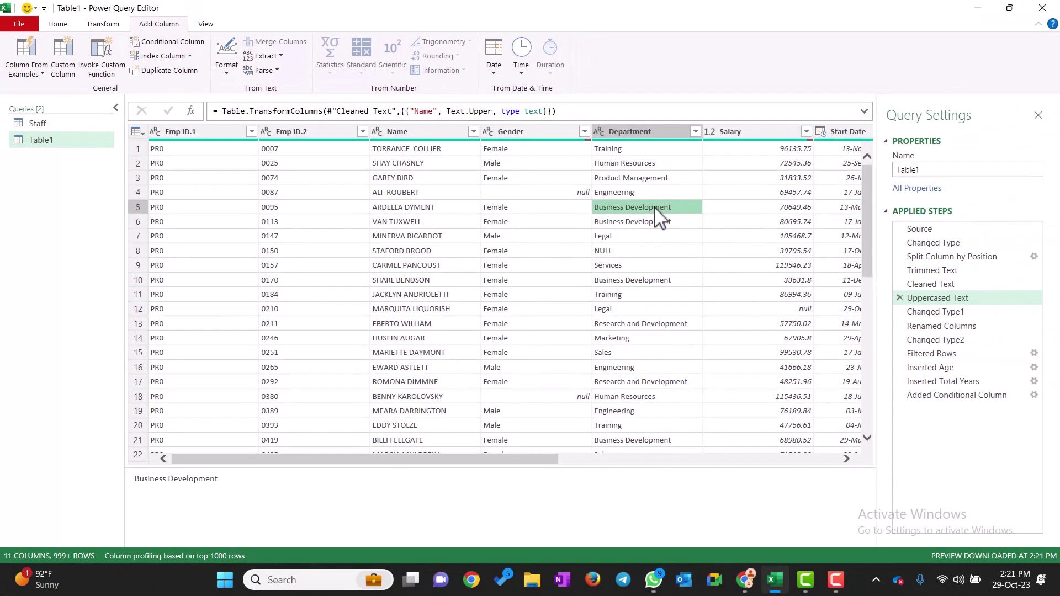
{"action": "left_click", "coordinate": [530, 208]}
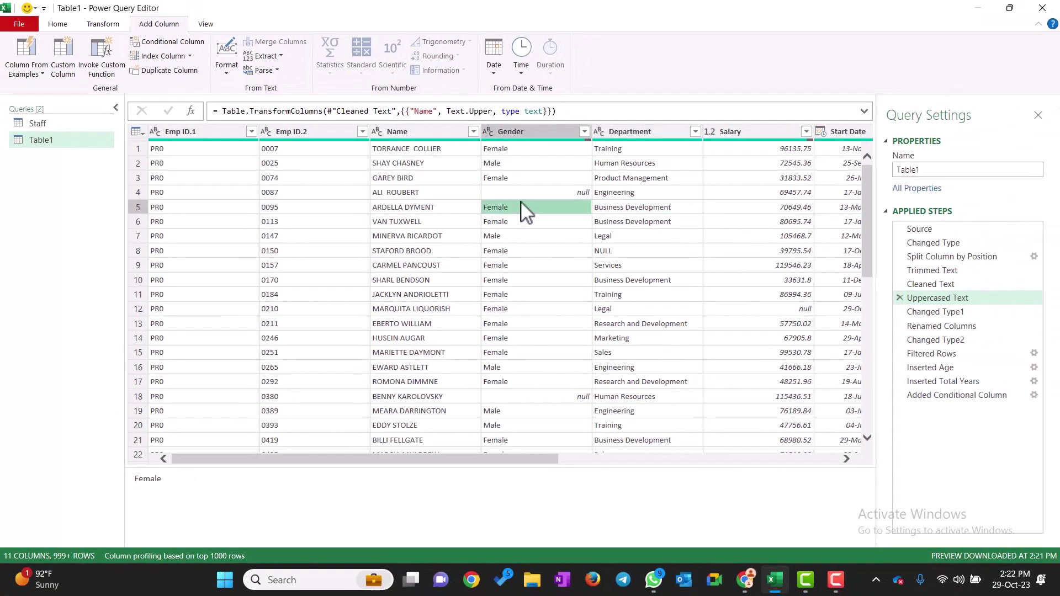
{"action": "left_click", "coordinate": [536, 191]}
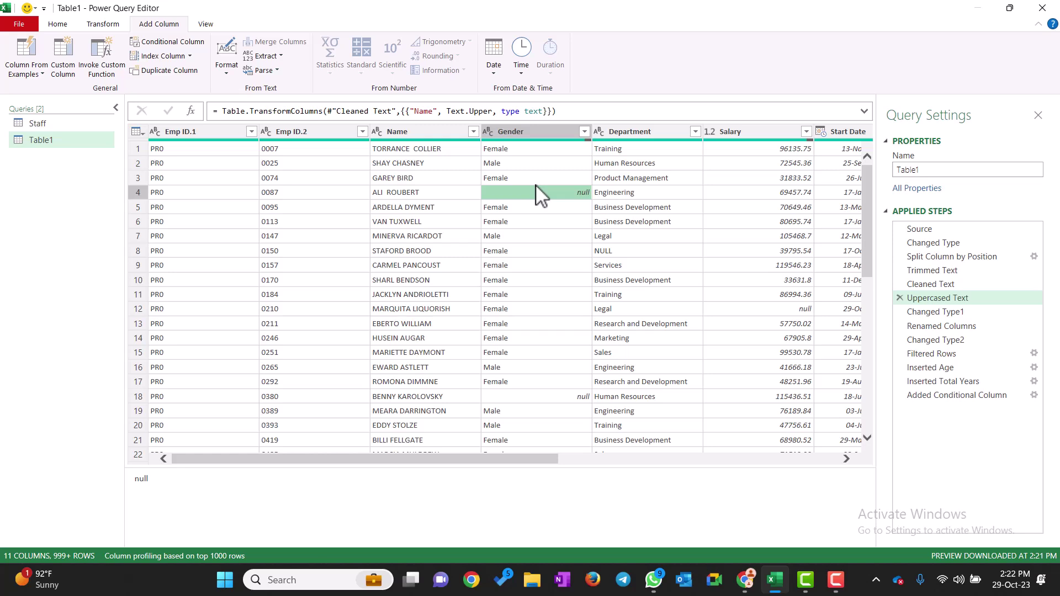
{"action": "left_click", "coordinate": [537, 177]}
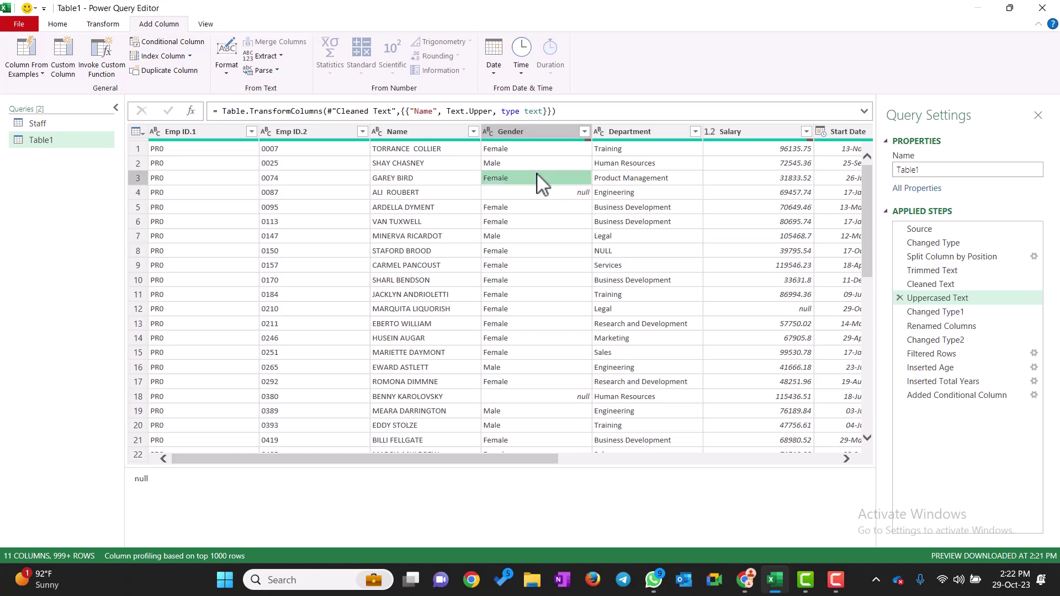
{"action": "left_click", "coordinate": [537, 149]}
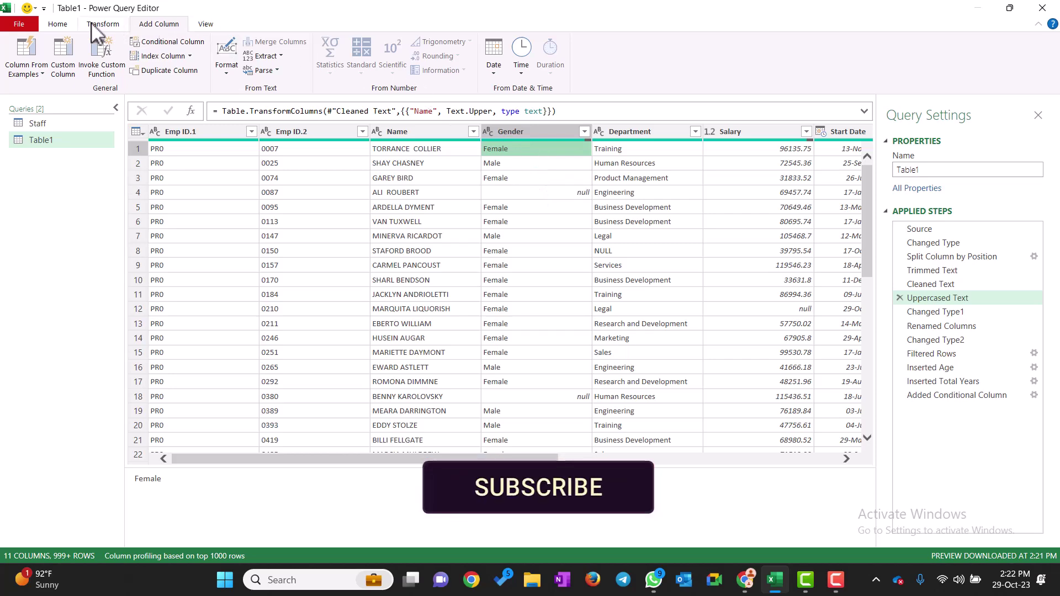
{"action": "left_click", "coordinate": [61, 25]}
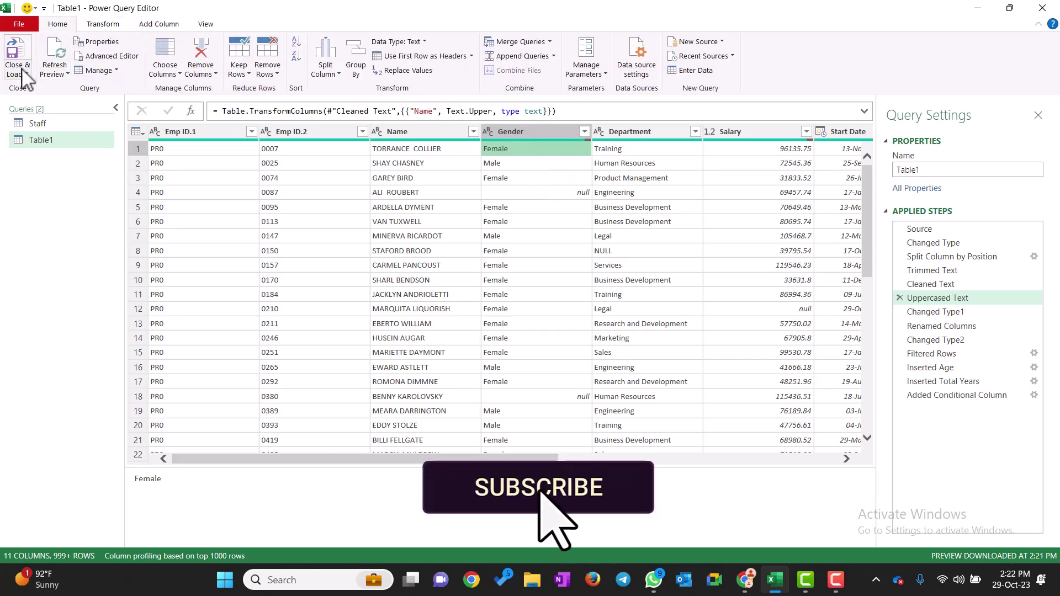
{"action": "left_click", "coordinate": [23, 71]}
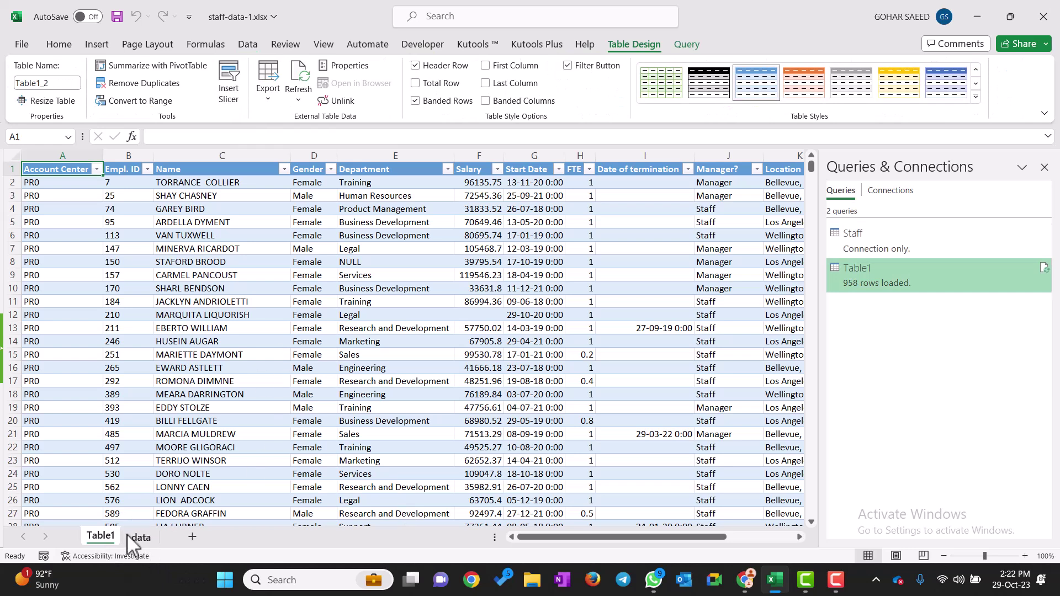
Step: Add blank Sheet1, Sheet2 and Sheet3 and close the Queries & Connections pane
{"action": "left_click", "coordinate": [141, 537]}
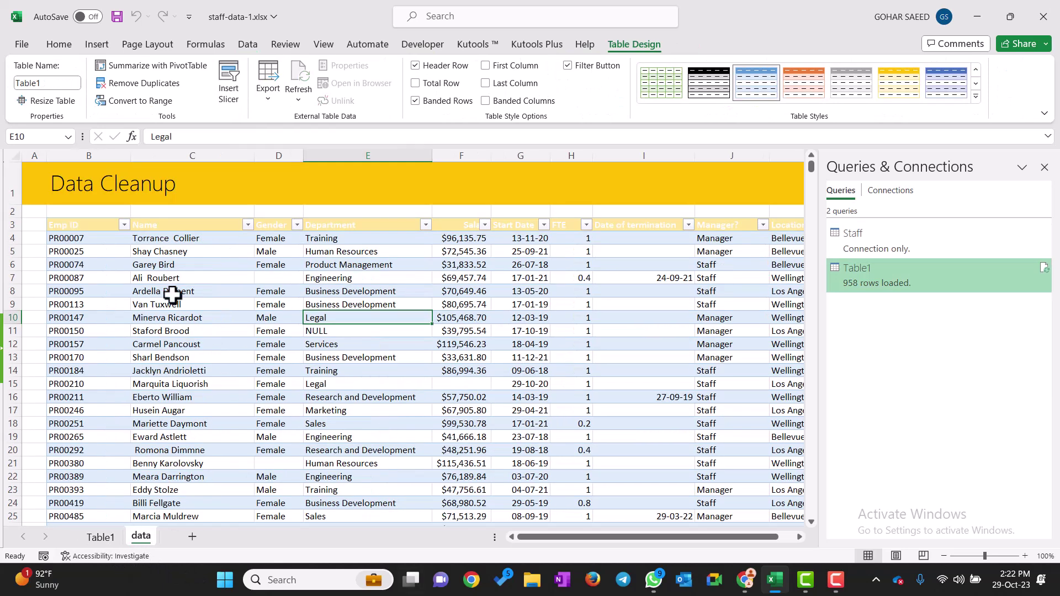
{"action": "left_click", "coordinate": [100, 536]}
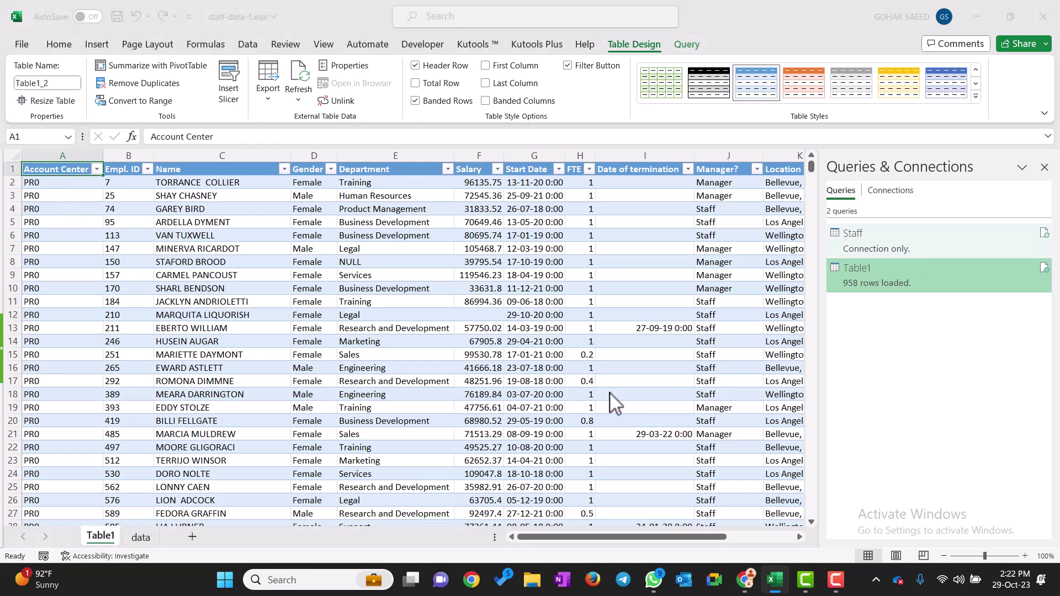
{"action": "left_click", "coordinate": [192, 536]}
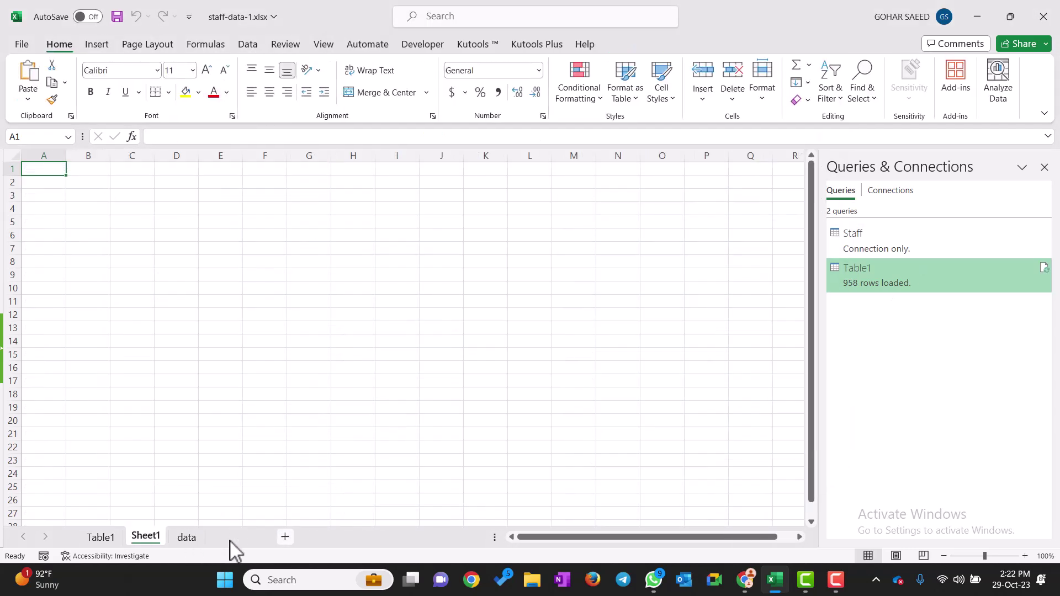
{"action": "left_click", "coordinate": [236, 536]}
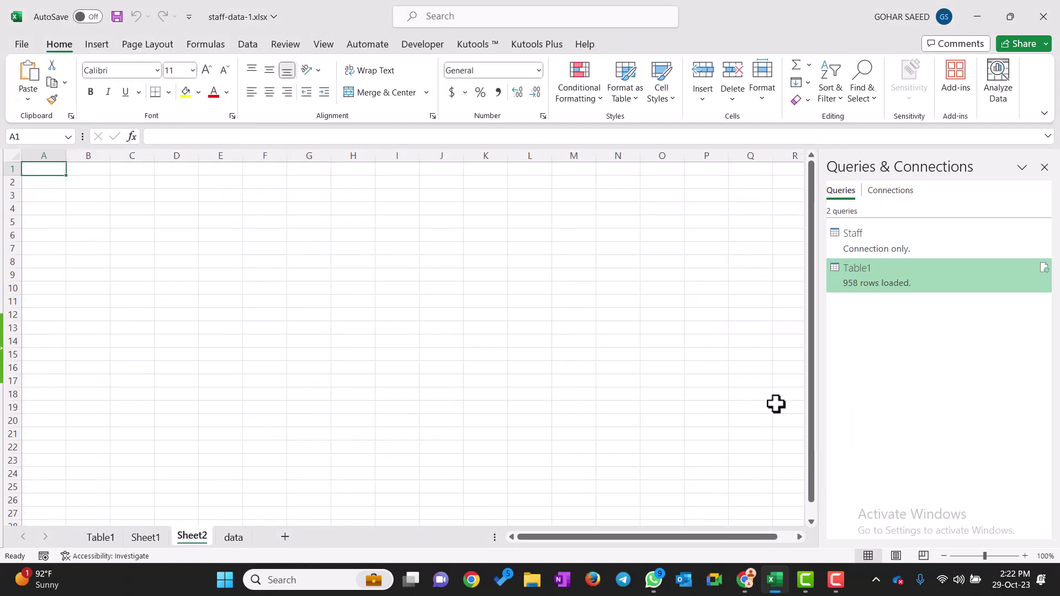
{"action": "left_click", "coordinate": [1044, 167]}
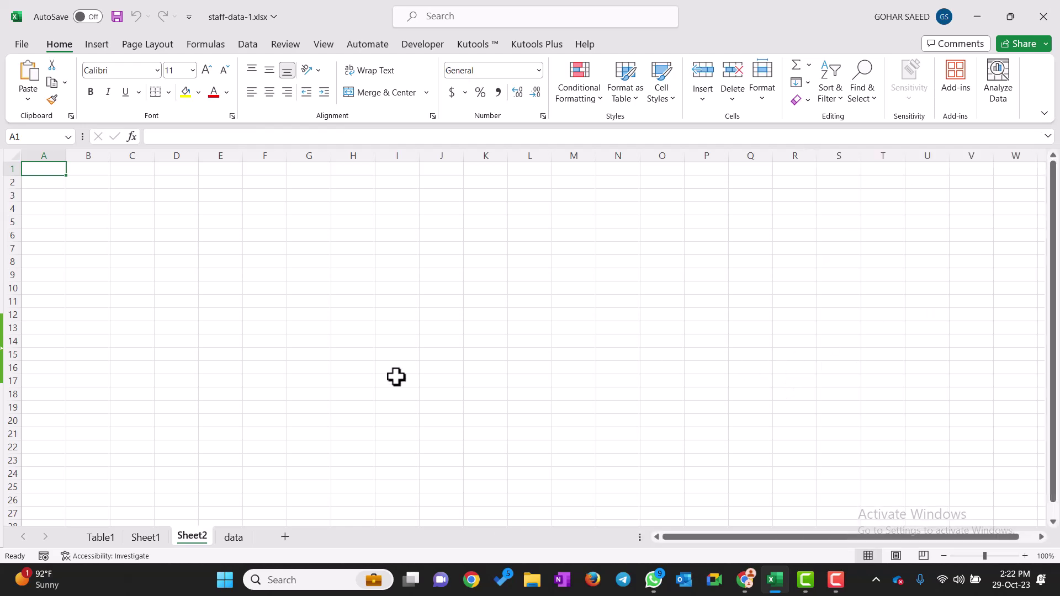
{"action": "left_click", "coordinate": [285, 537]}
Step: Delete the Table1 sheet, confirming the permanent deletion
{"action": "left_click", "coordinate": [281, 537]}
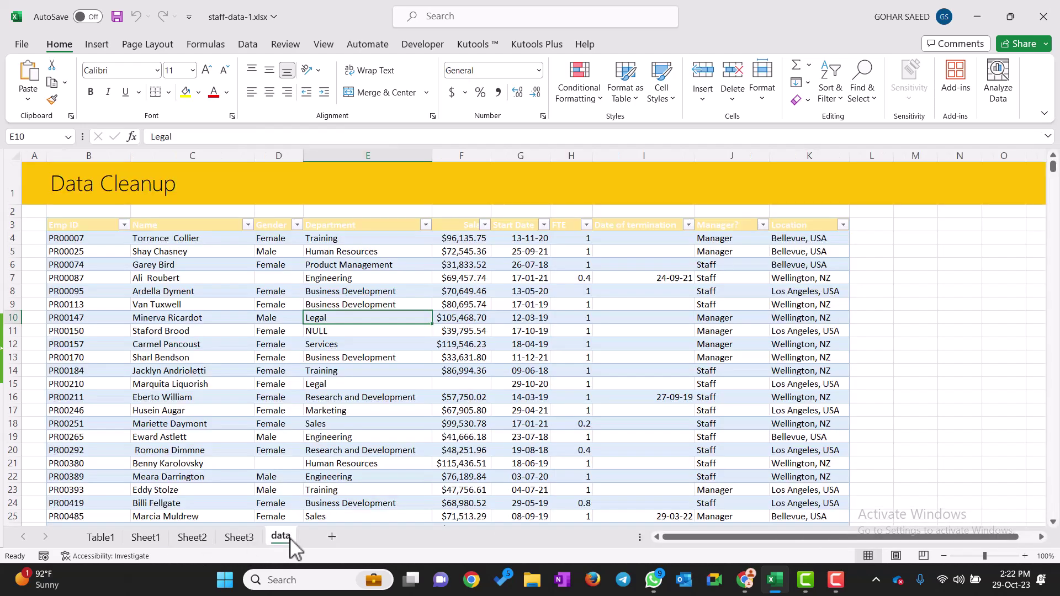
{"action": "left_click", "coordinate": [100, 537]}
{"action": "right_click", "coordinate": [103, 538]}
{"action": "left_click", "coordinate": [152, 345]}
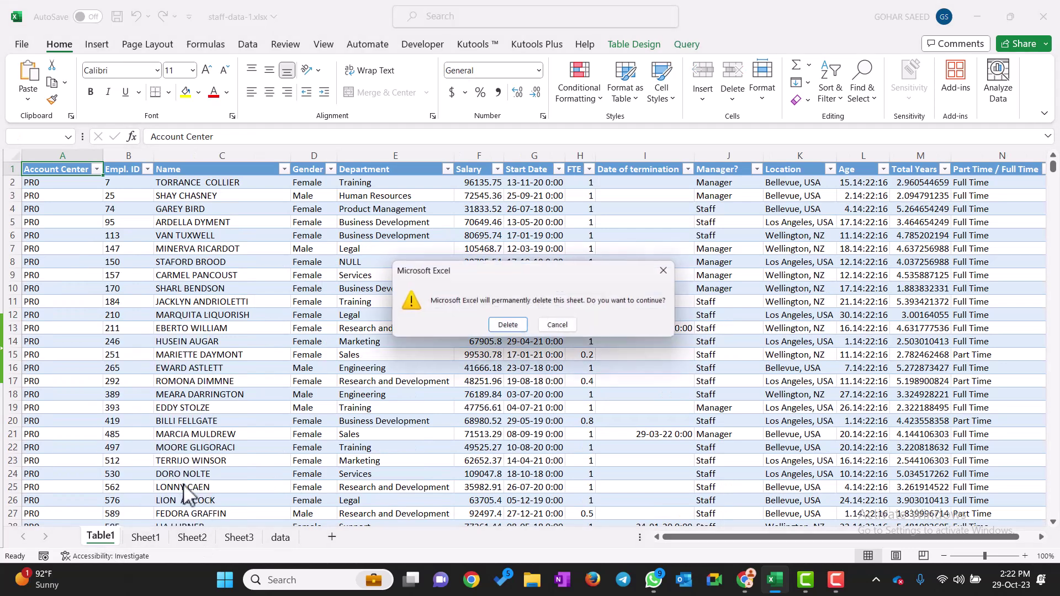
{"action": "left_click", "coordinate": [509, 328]}
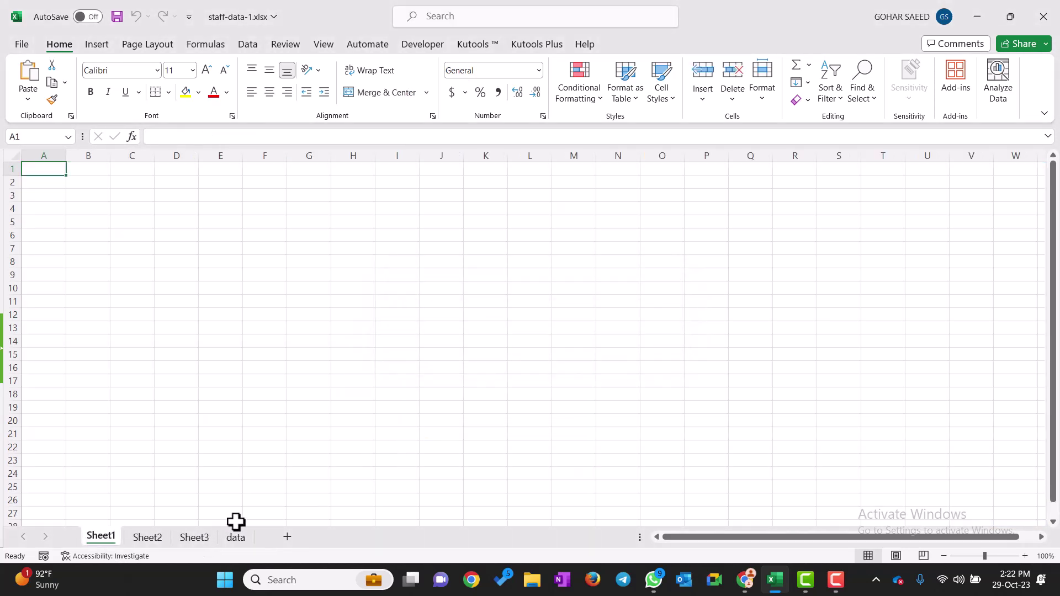
Step: Return to blank Sheet1 and select cell A2 for the table
{"action": "left_click", "coordinate": [147, 537]}
{"action": "left_click", "coordinate": [104, 539]}
{"action": "left_click", "coordinate": [144, 539]}
{"action": "left_click", "coordinate": [97, 538]}
{"action": "left_click", "coordinate": [249, 209]}
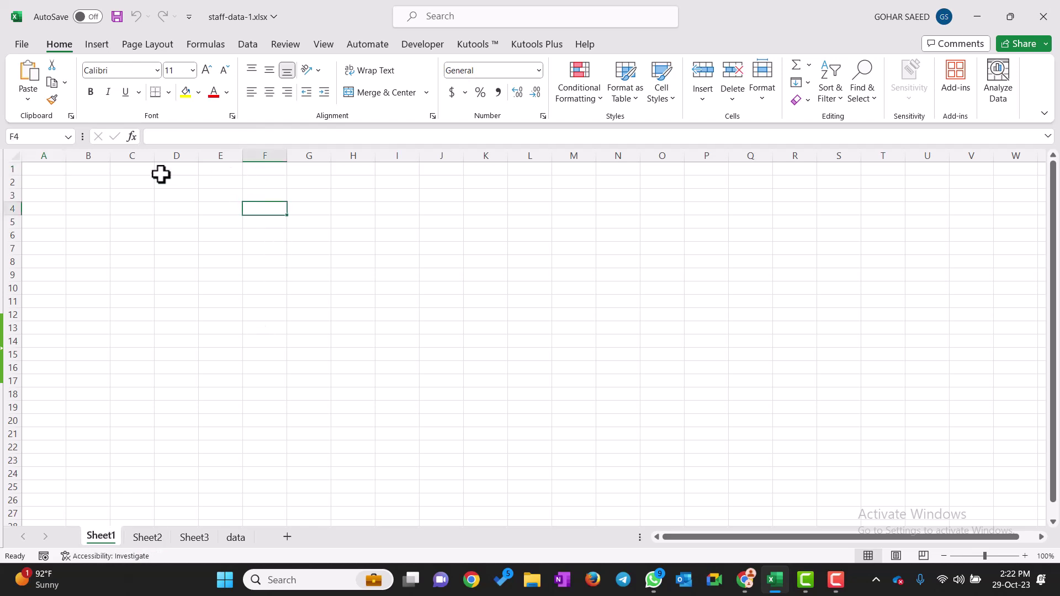
{"action": "left_click", "coordinate": [52, 157]}
{"action": "left_click", "coordinate": [52, 181]}
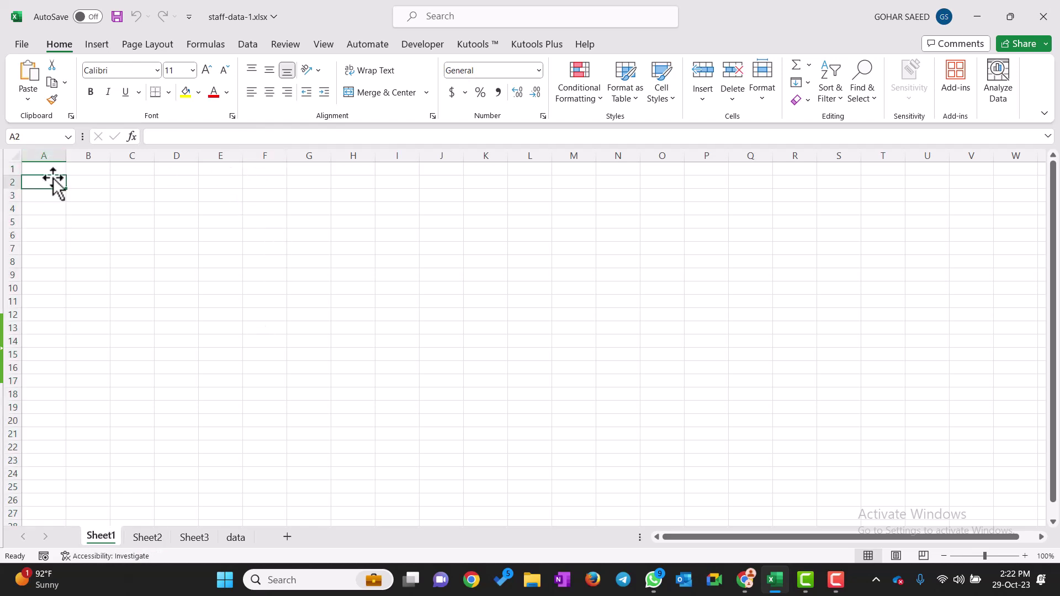
Step: Open Queries & Connections and try refreshing Table1, dismissing the cannot-refresh message
{"action": "left_click", "coordinate": [249, 45]}
{"action": "left_click", "coordinate": [331, 64]}
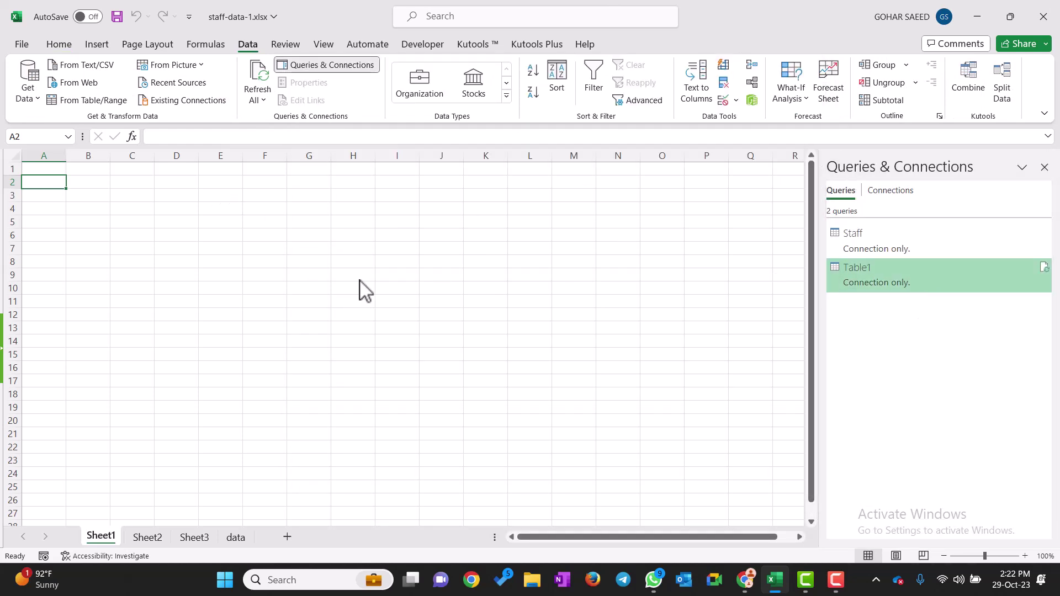
{"action": "left_click", "coordinate": [1044, 269]}
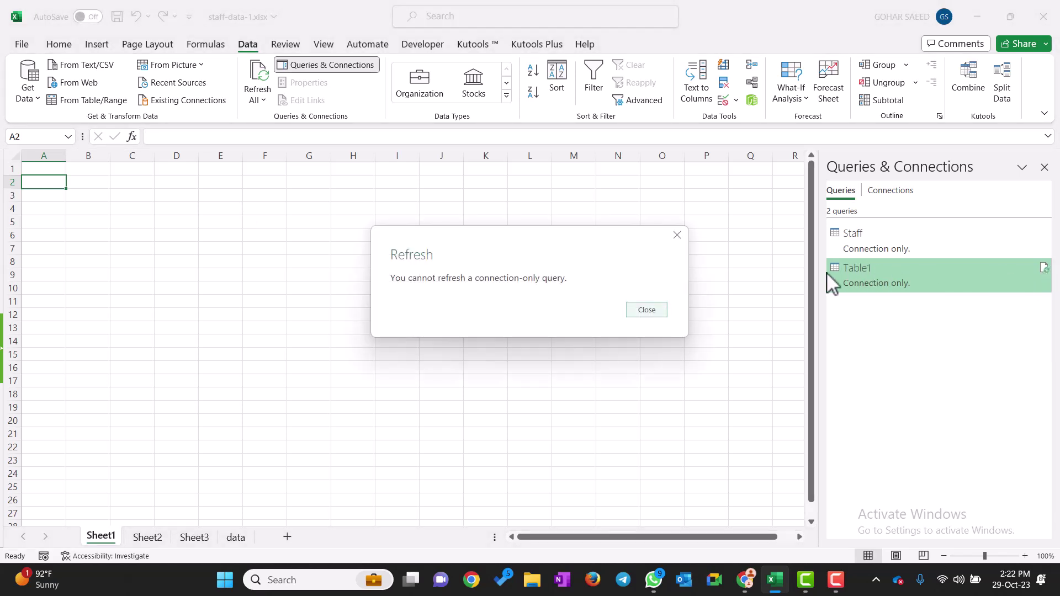
{"action": "left_click", "coordinate": [646, 310]}
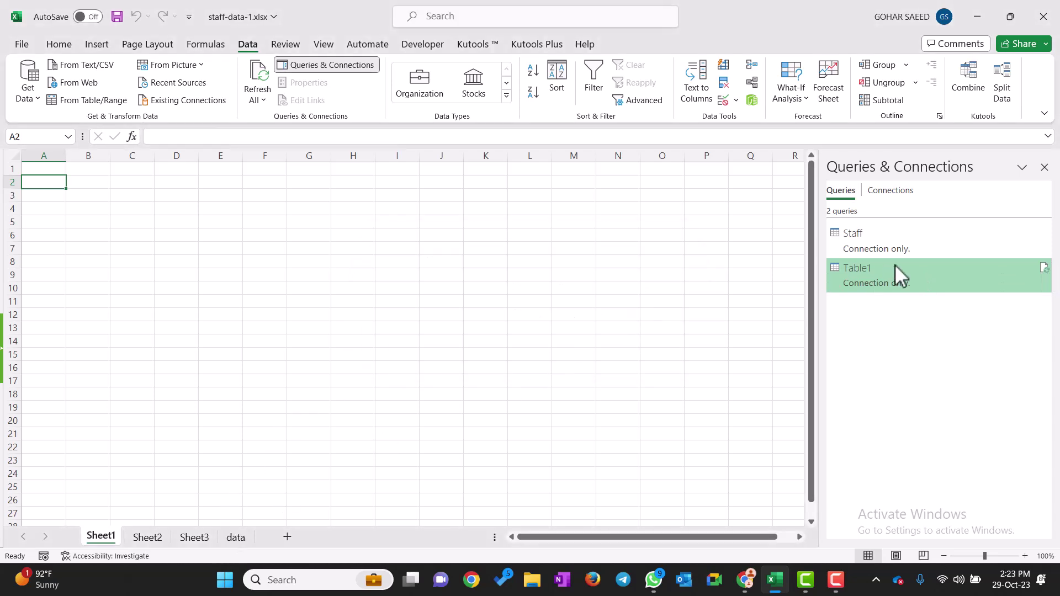
{"action": "left_click", "coordinate": [906, 193]}
{"action": "left_click", "coordinate": [842, 191]}
{"action": "mouse_move", "coordinate": [895, 274]}
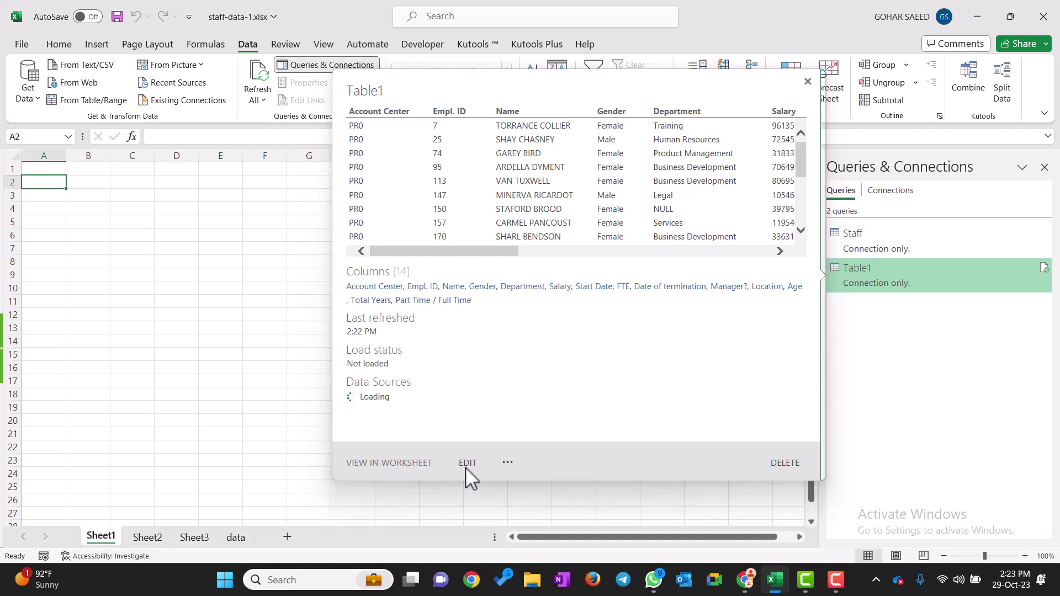
Step: Load Table1 as a table into the existing worksheet at $A$2
{"action": "left_click", "coordinate": [505, 463]}
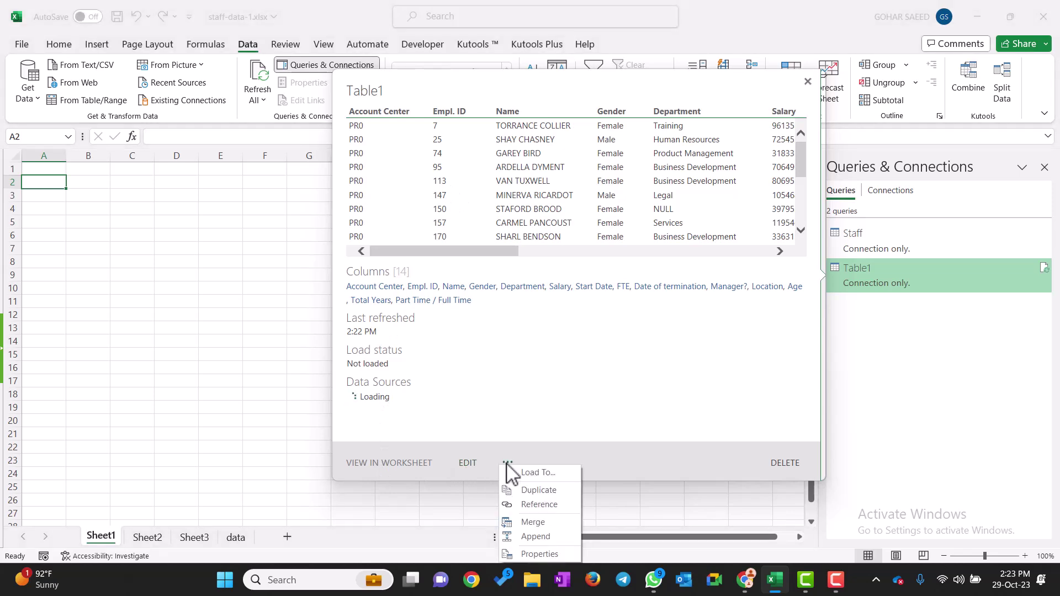
{"action": "left_click", "coordinate": [516, 473]}
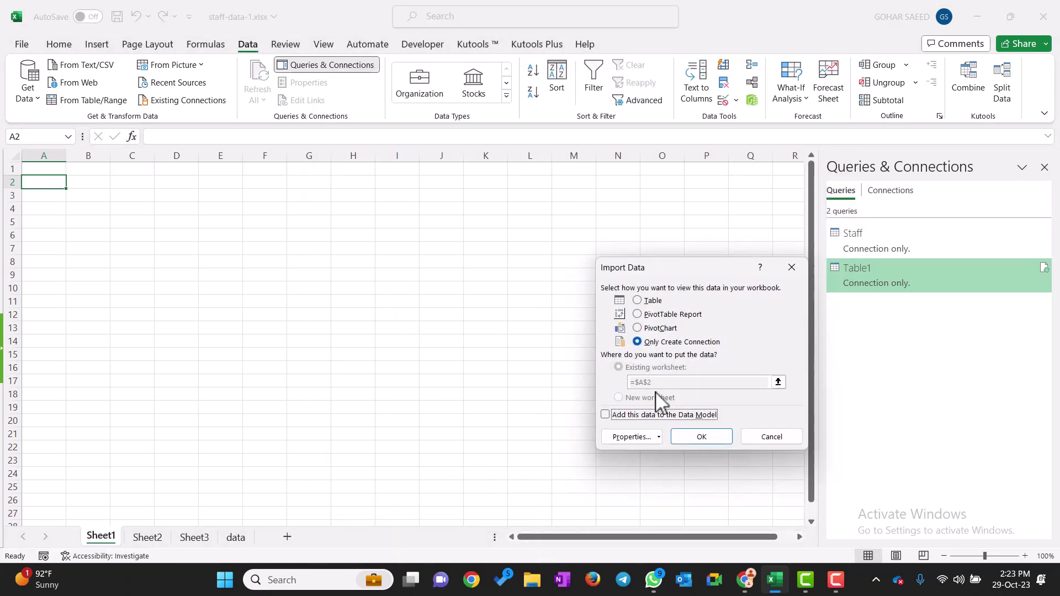
{"action": "left_click", "coordinate": [650, 301]}
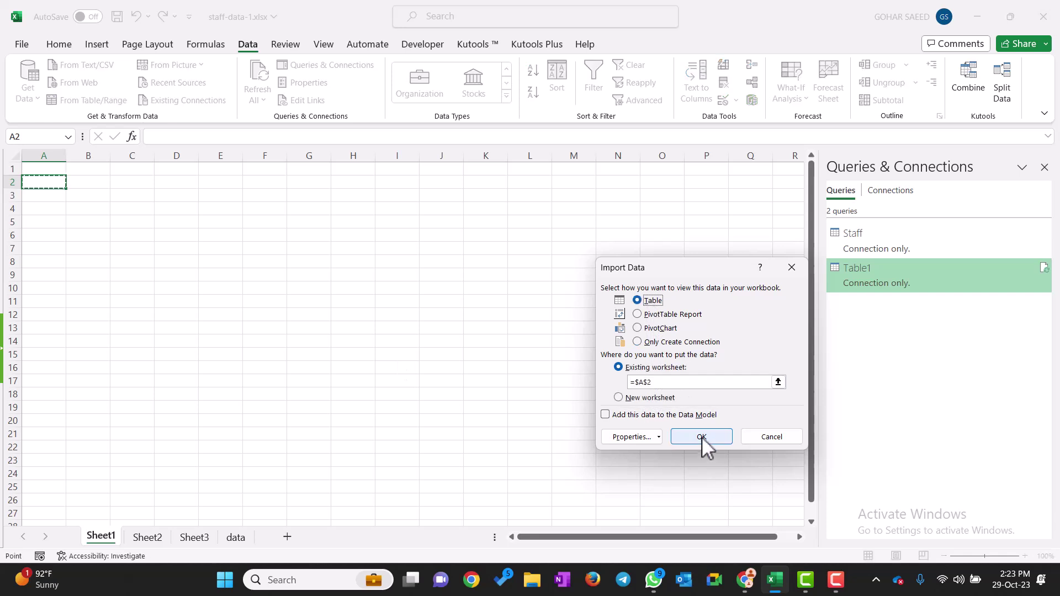
{"action": "left_click", "coordinate": [700, 438]}
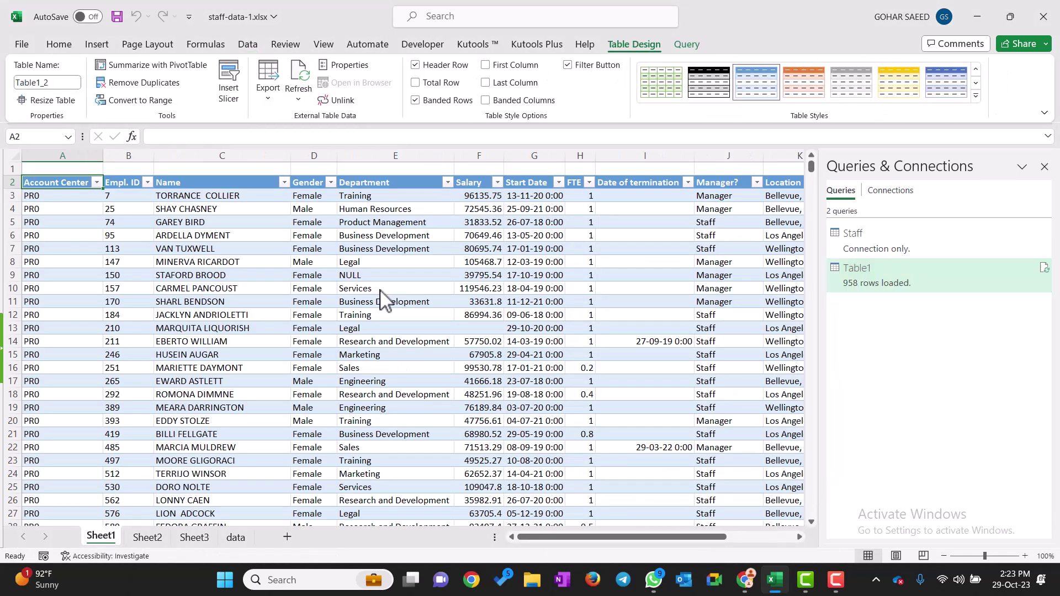
Step: Review the Manager? and Part Time / Full Time columns, then glance at the data sheet
{"action": "left_click", "coordinate": [621, 247]}
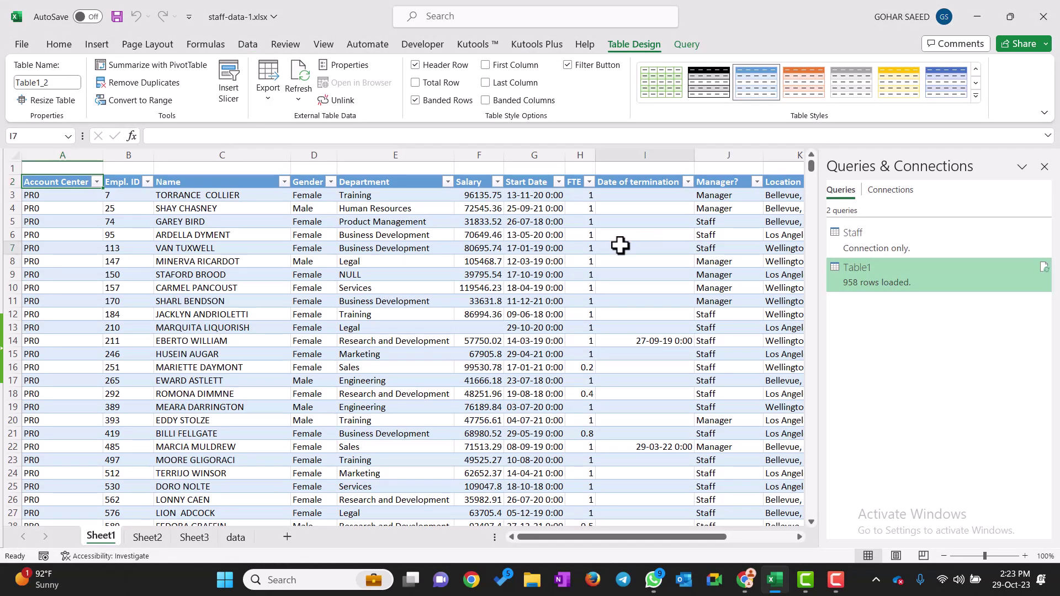
{"action": "left_click", "coordinate": [742, 247]}
{"action": "scroll", "coordinate": [744, 246], "scroll_direction": "right", "scroll_amount": 2}
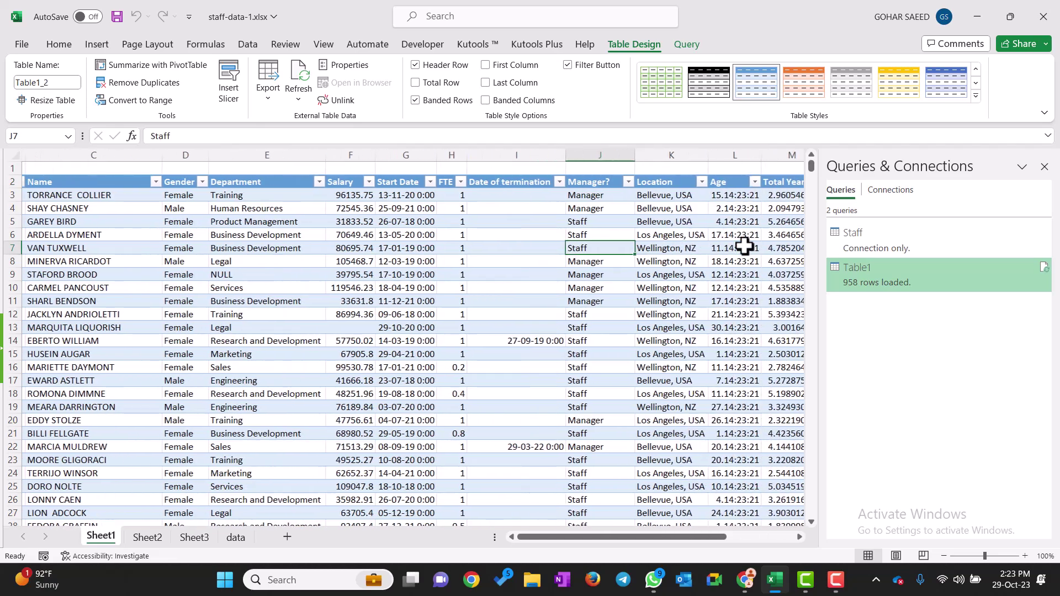
{"action": "scroll", "coordinate": [744, 246], "scroll_direction": "right", "scroll_amount": 2}
{"action": "scroll", "coordinate": [744, 245], "scroll_direction": "right", "scroll_amount": 4}
{"action": "scroll", "coordinate": [744, 245], "scroll_direction": "left", "scroll_amount": 5}
{"action": "scroll", "coordinate": [744, 246], "scroll_direction": "left", "scroll_amount": 2}
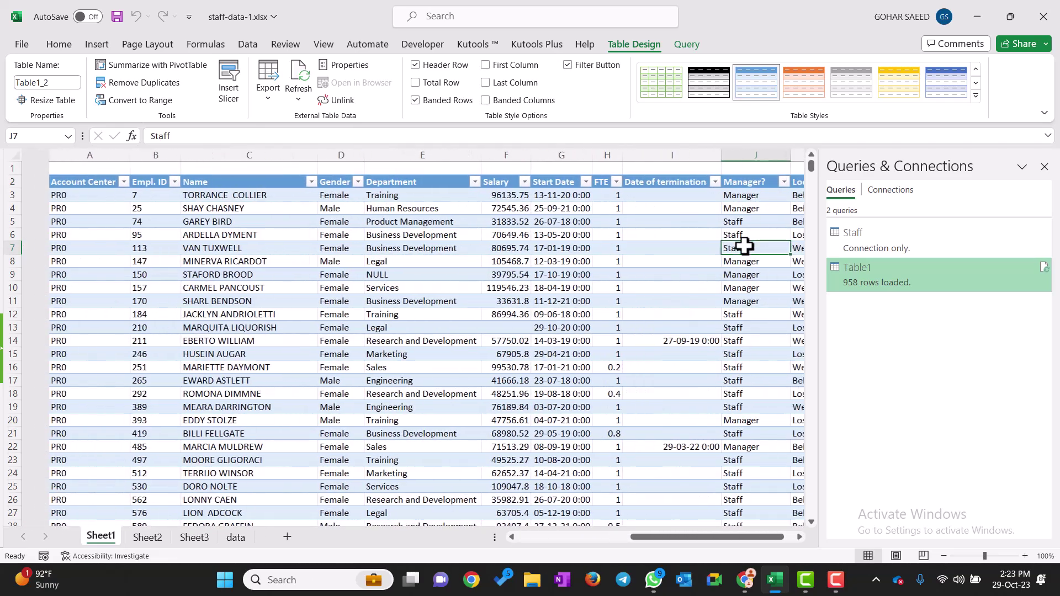
{"action": "scroll", "coordinate": [741, 244], "scroll_direction": "right", "scroll_amount": 3}
{"action": "scroll", "coordinate": [735, 242], "scroll_direction": "right", "scroll_amount": 2}
{"action": "left_click", "coordinate": [594, 197]}
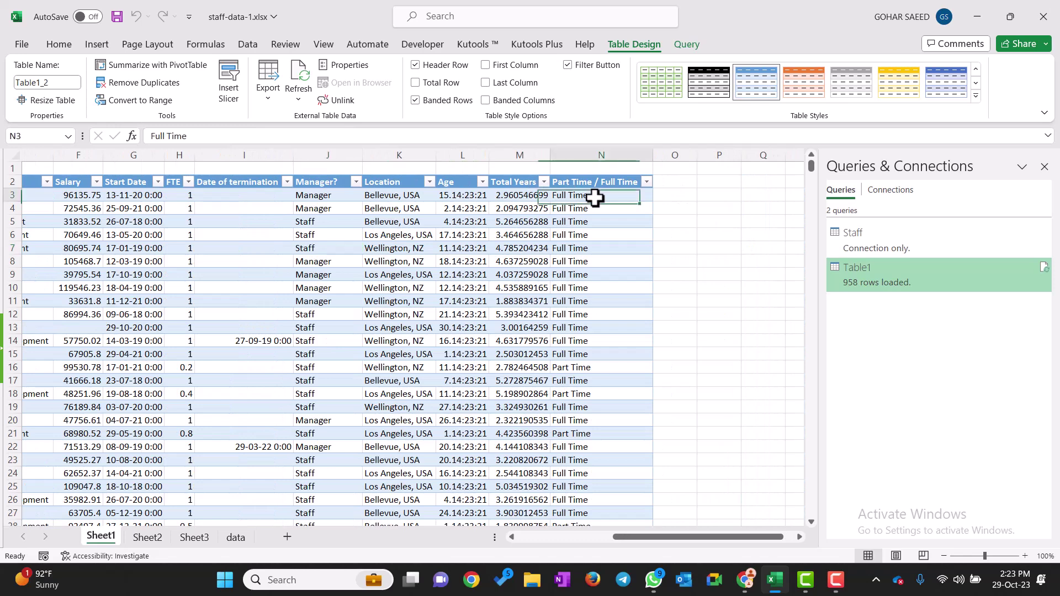
{"action": "left_click", "coordinate": [236, 538]}
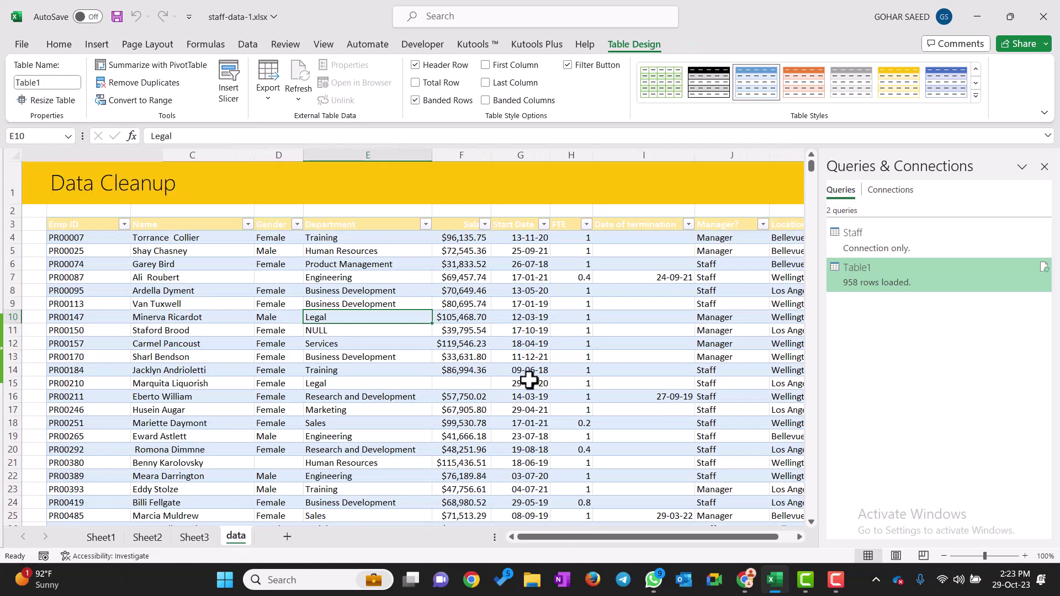
{"action": "scroll", "coordinate": [587, 331], "scroll_direction": "right", "scroll_amount": 1}
{"action": "scroll", "coordinate": [587, 331], "scroll_direction": "right", "scroll_amount": 2}
{"action": "scroll", "coordinate": [587, 331], "scroll_direction": "right", "scroll_amount": 1}
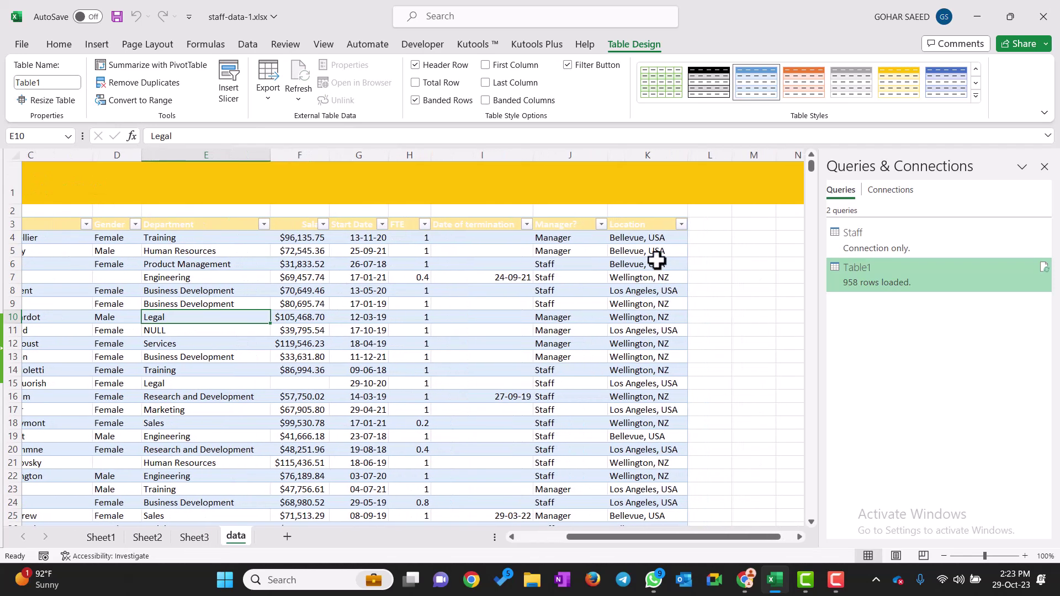
Step: On Sheet1, check Salary, FTE, Department, Start Date and termination values in the loaded table
{"action": "left_click", "coordinate": [122, 538]}
{"action": "scroll", "coordinate": [668, 238], "scroll_direction": "up", "scroll_amount": 1}
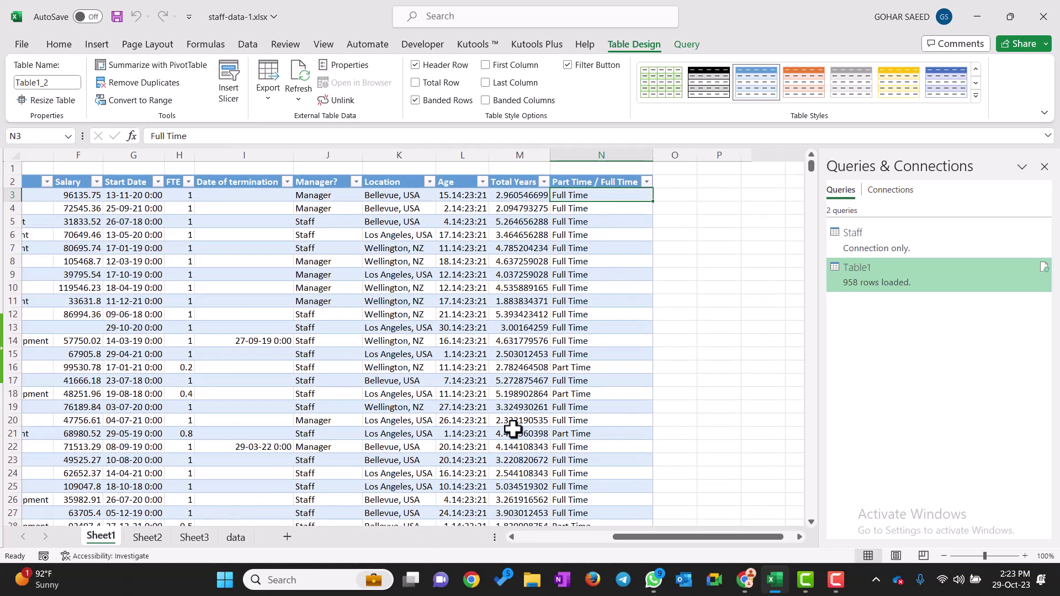
{"action": "scroll", "coordinate": [513, 429], "scroll_direction": "left", "scroll_amount": 5}
{"action": "scroll", "coordinate": [513, 429], "scroll_direction": "left", "scroll_amount": 3}
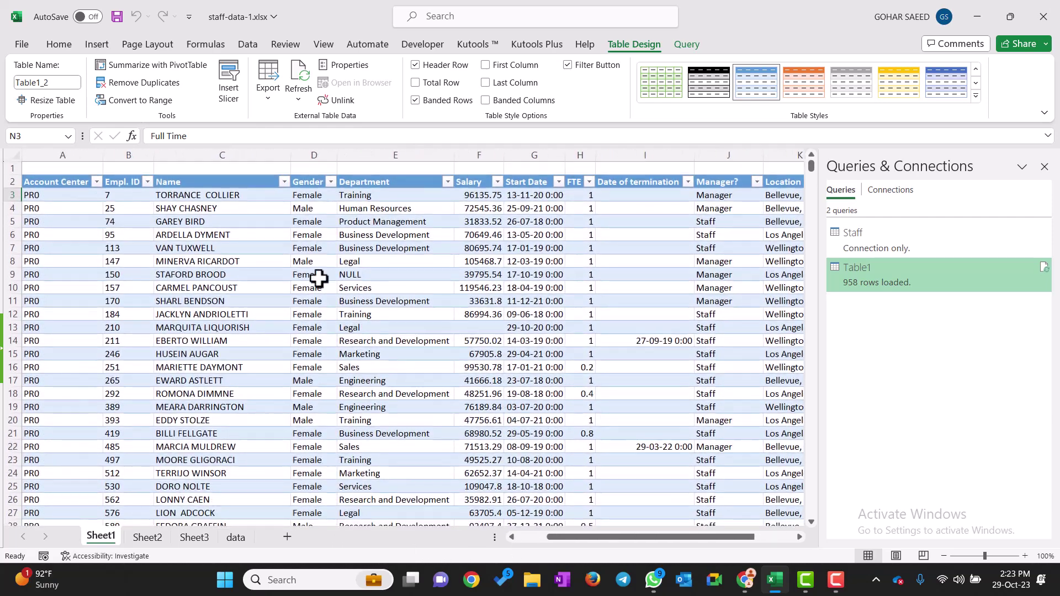
{"action": "left_click", "coordinate": [318, 262]}
{"action": "left_click", "coordinate": [500, 259]}
{"action": "left_click", "coordinate": [588, 286]}
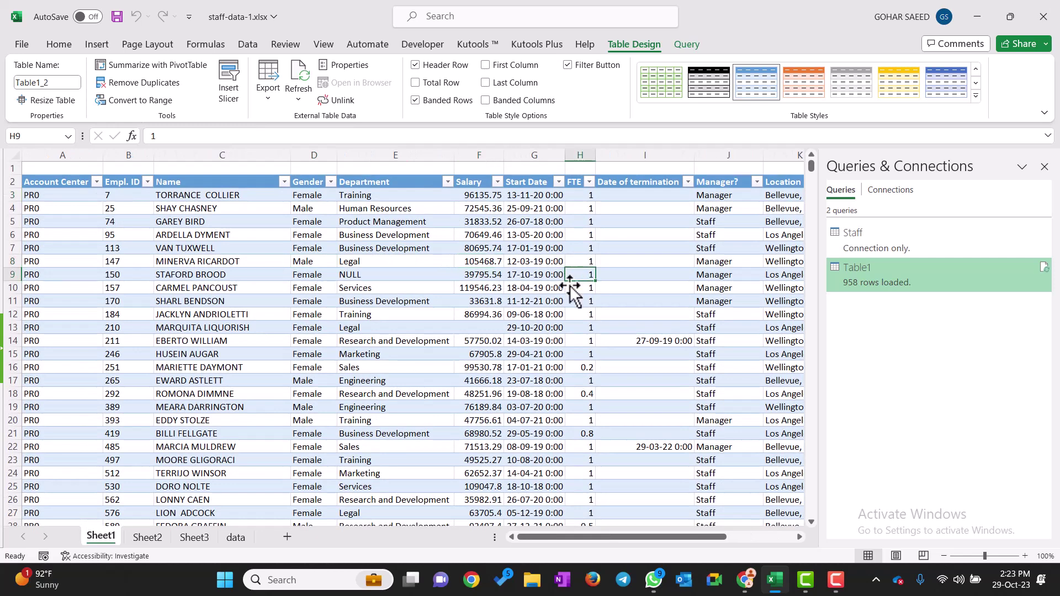
{"action": "left_click", "coordinate": [477, 354]}
{"action": "left_click", "coordinate": [367, 341]}
{"action": "left_click", "coordinate": [591, 283]}
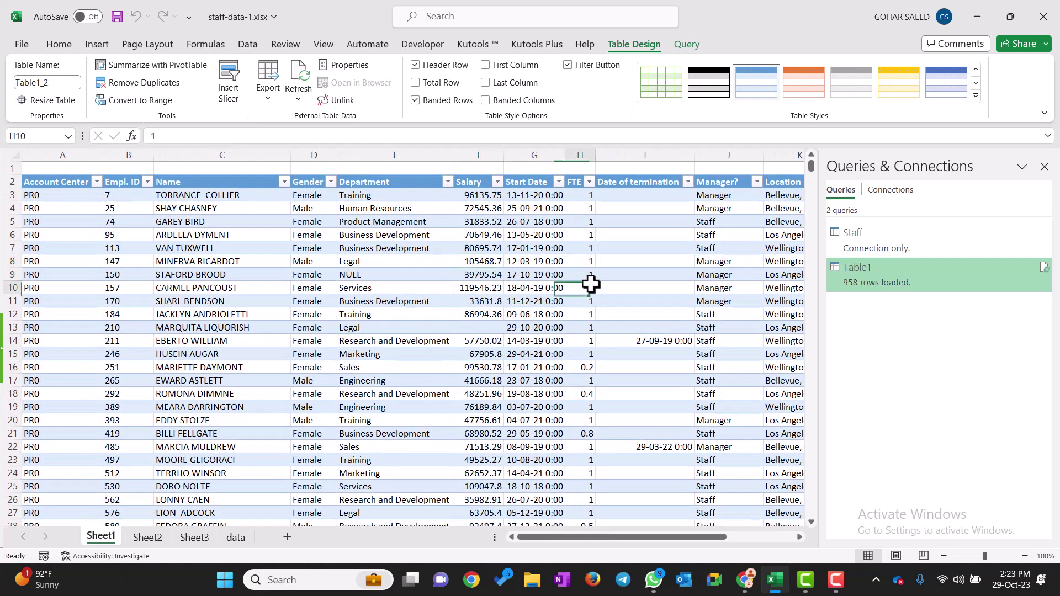
{"action": "left_click", "coordinate": [381, 316]}
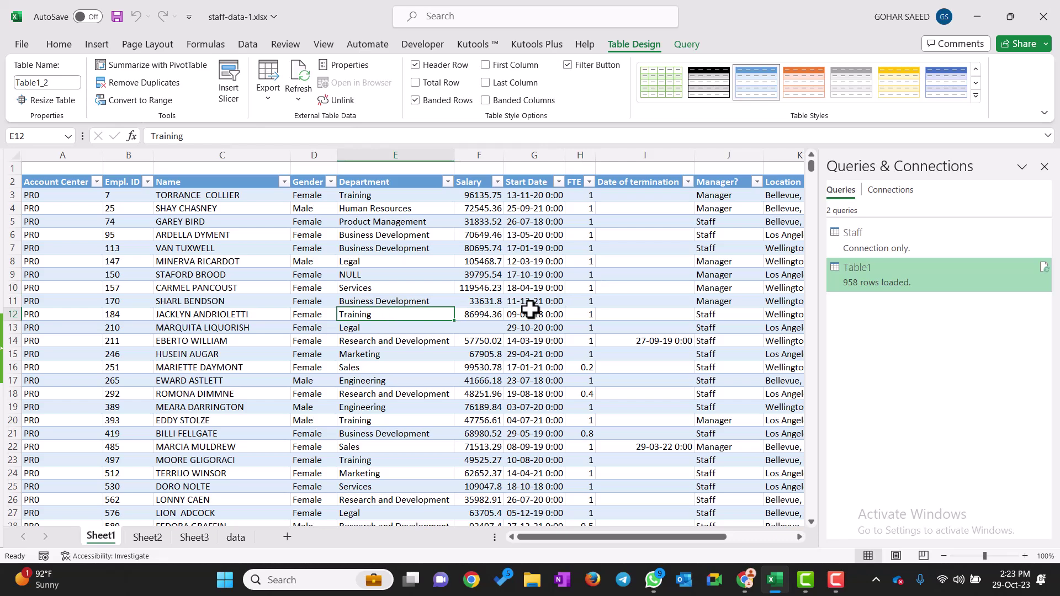
{"action": "left_click", "coordinate": [525, 259]}
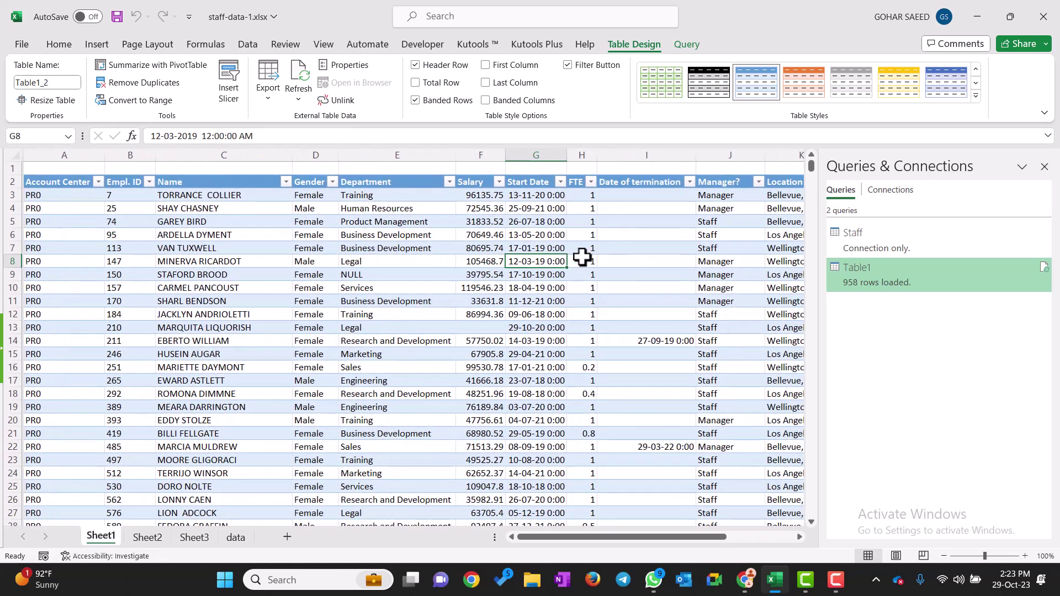
{"action": "left_click", "coordinate": [539, 246]}
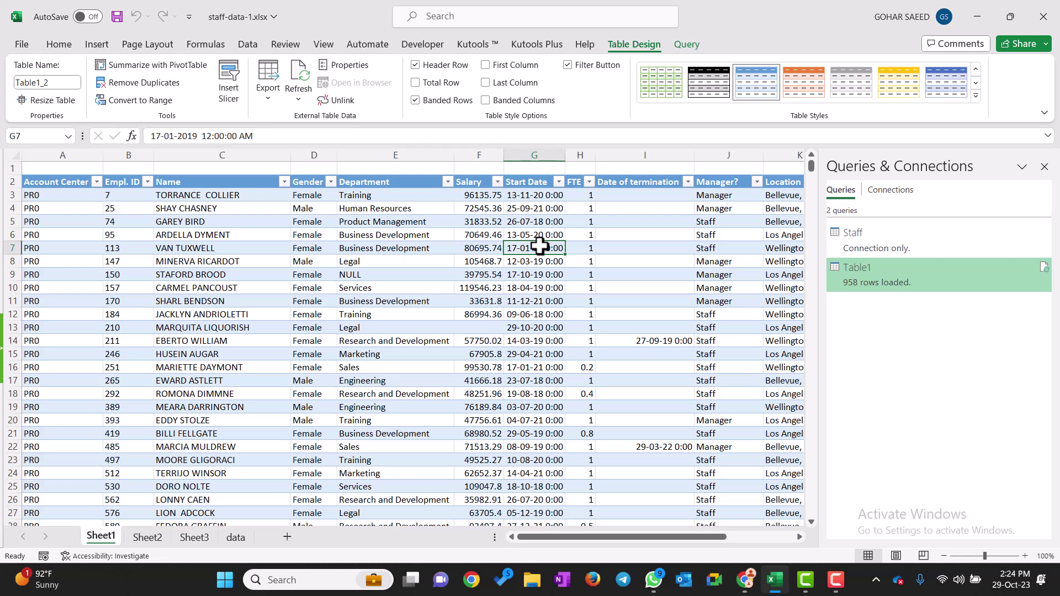
{"action": "left_click", "coordinate": [485, 291]}
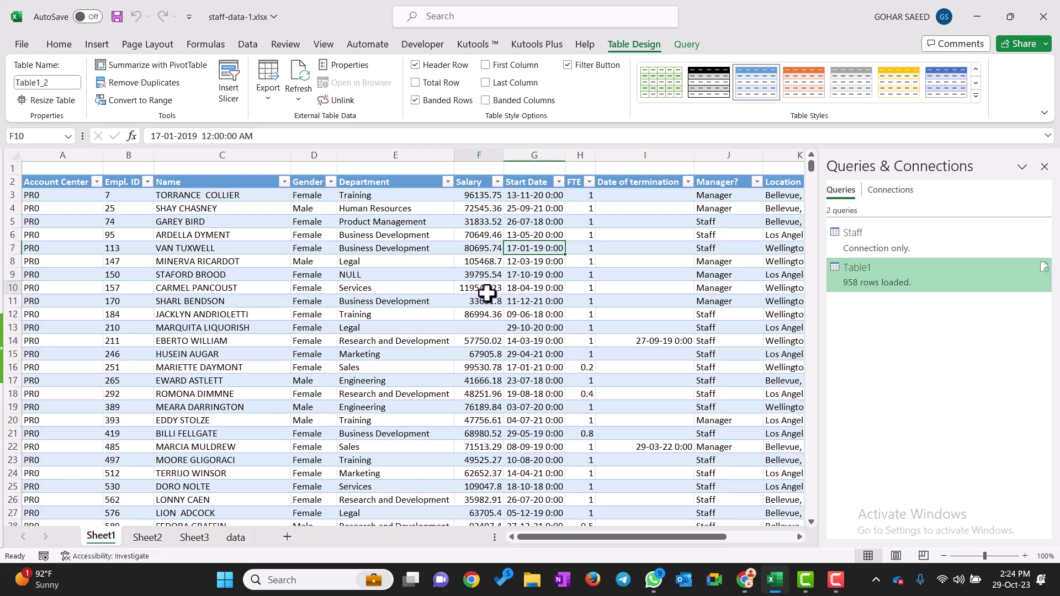
{"action": "left_click", "coordinate": [554, 406]}
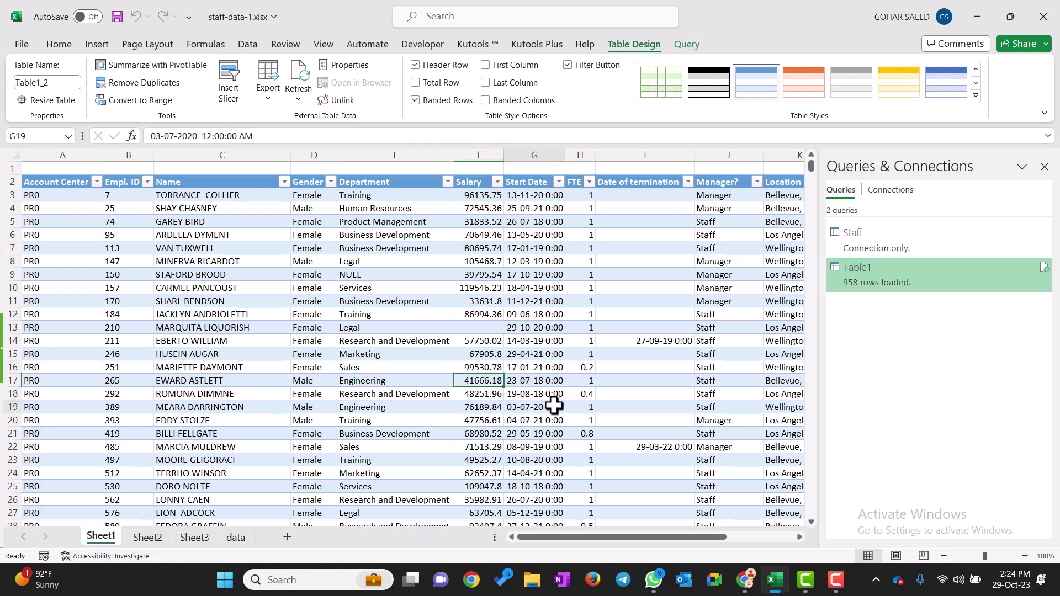
{"action": "left_click", "coordinate": [677, 335]}
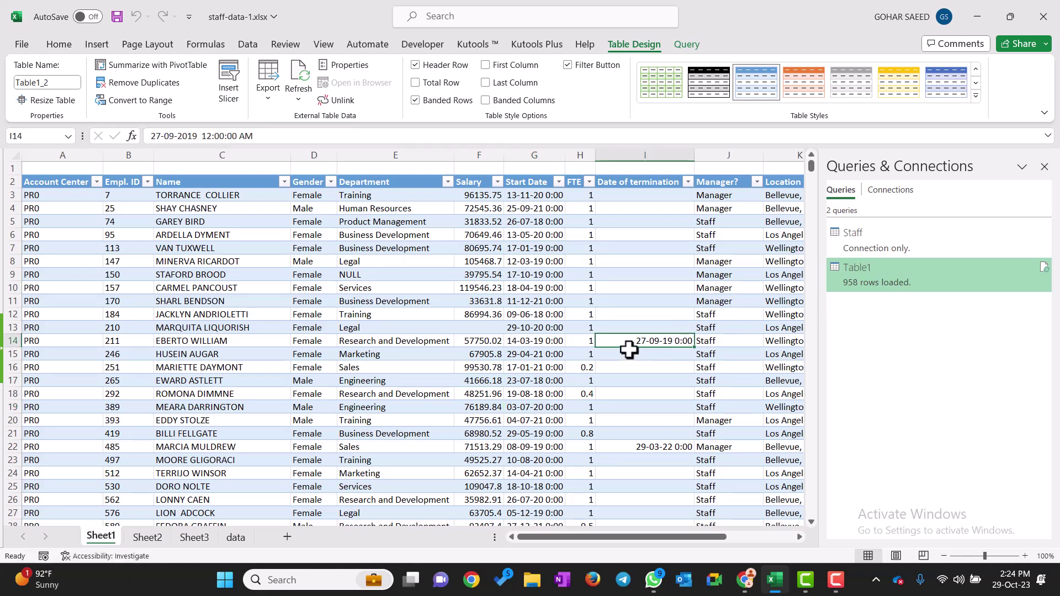
{"action": "key", "text": "Right"}
Step: On the data sheet, jump to the last staff record at row 1004
{"action": "left_click", "coordinate": [223, 541]}
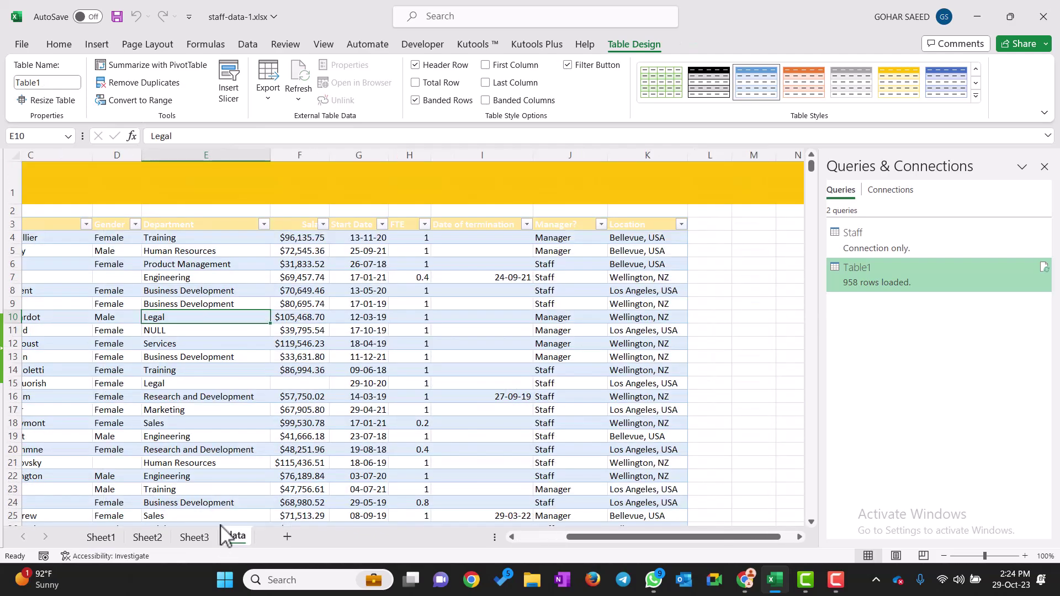
{"action": "left_click", "coordinate": [253, 395]}
{"action": "scroll", "coordinate": [320, 394], "scroll_direction": "down", "scroll_amount": 7}
{"action": "scroll", "coordinate": [321, 394], "scroll_direction": "down", "scroll_amount": 7}
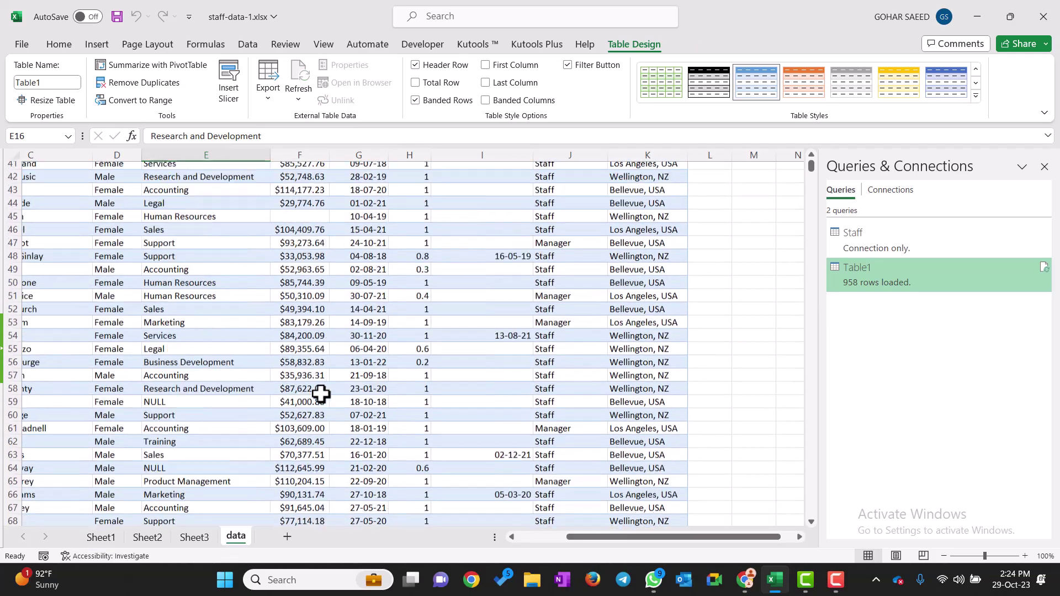
{"action": "scroll", "coordinate": [320, 394], "scroll_direction": "down", "scroll_amount": 12}
{"action": "scroll", "coordinate": [320, 394], "scroll_direction": "down", "scroll_amount": 7}
{"action": "scroll", "coordinate": [331, 394], "scroll_direction": "down", "scroll_amount": 11}
{"action": "scroll", "coordinate": [587, 378], "scroll_direction": "down", "scroll_amount": 15}
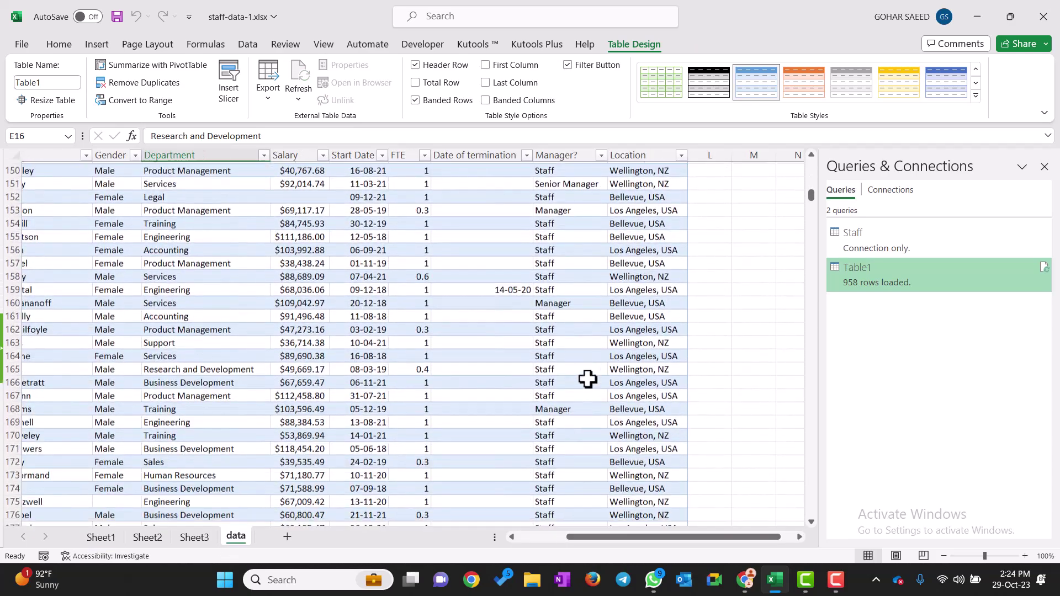
{"action": "scroll", "coordinate": [597, 372], "scroll_direction": "down", "scroll_amount": 6}
{"action": "scroll", "coordinate": [743, 299], "scroll_direction": "down", "scroll_amount": 20}
{"action": "scroll", "coordinate": [792, 218], "scroll_direction": "down", "scroll_amount": 10}
{"action": "scroll", "coordinate": [253, 483], "scroll_direction": "down", "scroll_amount": 15}
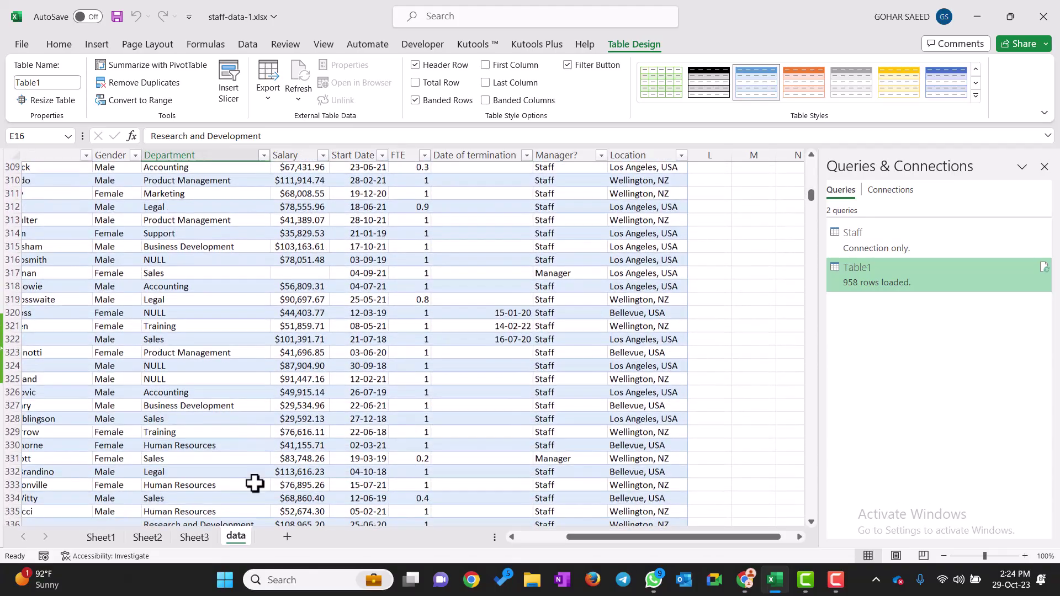
{"action": "scroll", "coordinate": [240, 523], "scroll_direction": "down", "scroll_amount": 20}
{"action": "scroll", "coordinate": [249, 449], "scroll_direction": "down", "scroll_amount": 18}
{"action": "scroll", "coordinate": [282, 397], "scroll_direction": "down", "scroll_amount": 17}
{"action": "scroll", "coordinate": [282, 398], "scroll_direction": "down", "scroll_amount": 4}
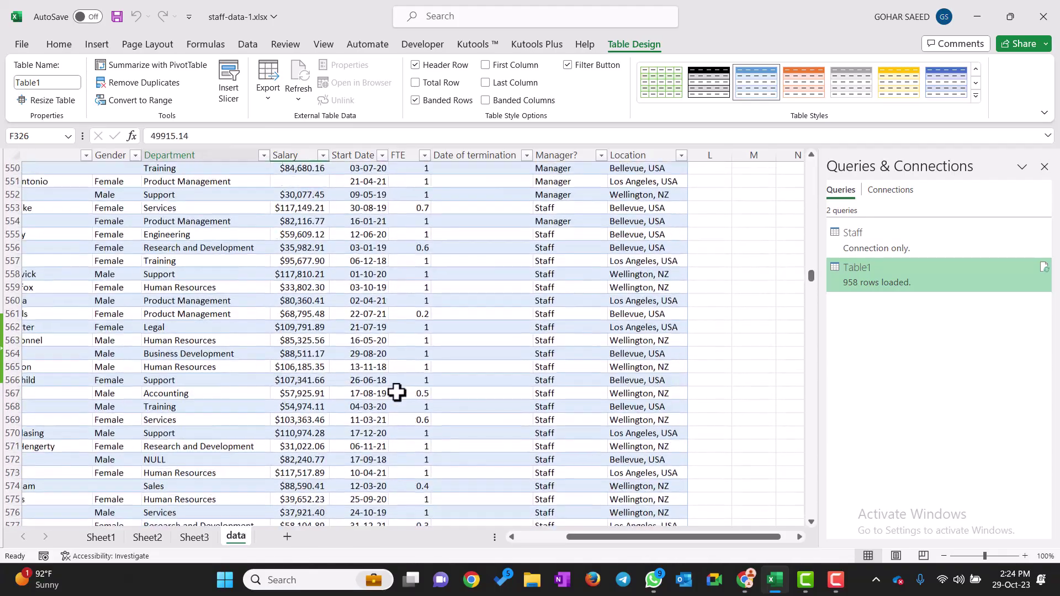
{"action": "scroll", "coordinate": [395, 390], "scroll_direction": "down", "scroll_amount": 4}
{"action": "scroll", "coordinate": [407, 395], "scroll_direction": "down", "scroll_amount": 4}
{"action": "scroll", "coordinate": [304, 414], "scroll_direction": "down", "scroll_amount": 4}
{"action": "left_click", "coordinate": [353, 415]}
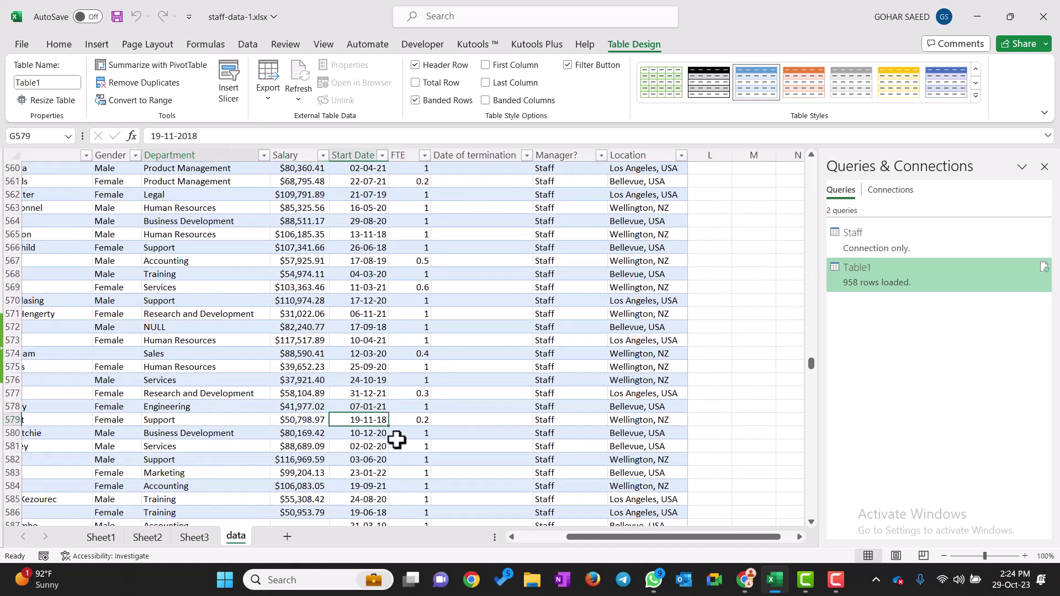
{"action": "key", "text": "ctrl+Down"}
{"action": "key", "text": "ctrl+Left"}
{"action": "key", "text": "ctrl+Left"}
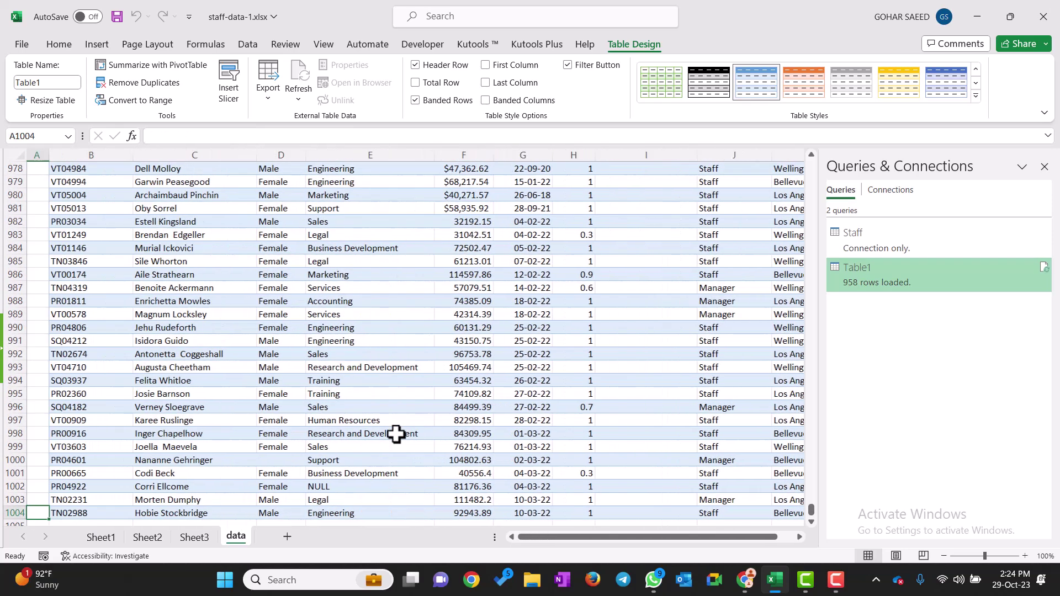
Step: Select the last record and fill it down into row 1005
{"action": "key", "text": "Right"}
{"action": "key", "text": "shift+Right"}
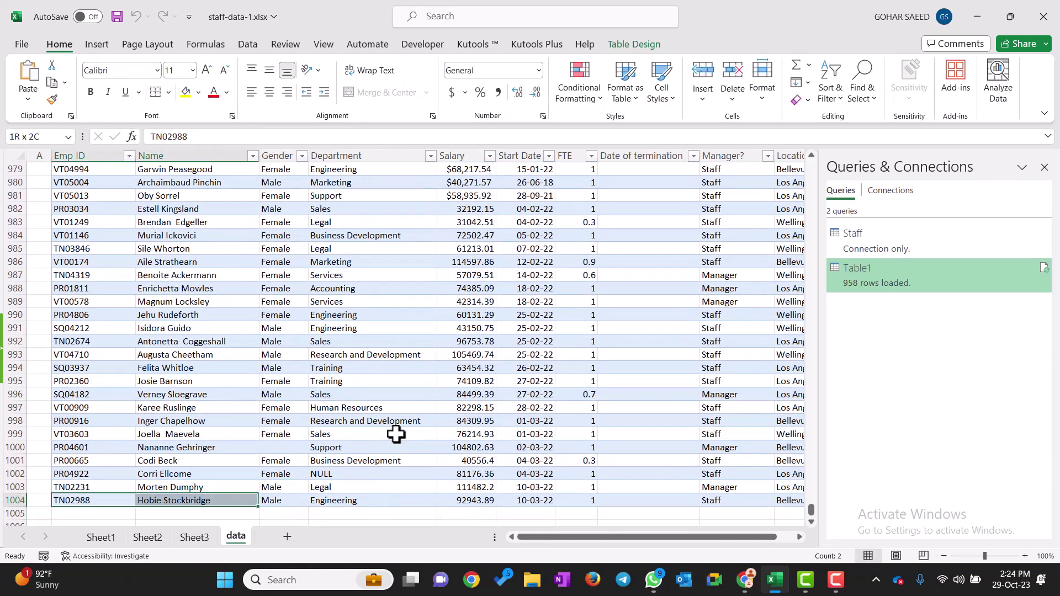
{"action": "key", "text": "shift+Down"}
{"action": "key", "text": "shift+Right"}
{"action": "key", "text": "shift+Right"}
{"action": "key", "text": "shift+Right"}
{"action": "key", "text": "shift+Right"}
{"action": "key", "text": "shift+Right"}
{"action": "key", "text": "shift+Right"}
{"action": "key", "text": "shift+Right"}
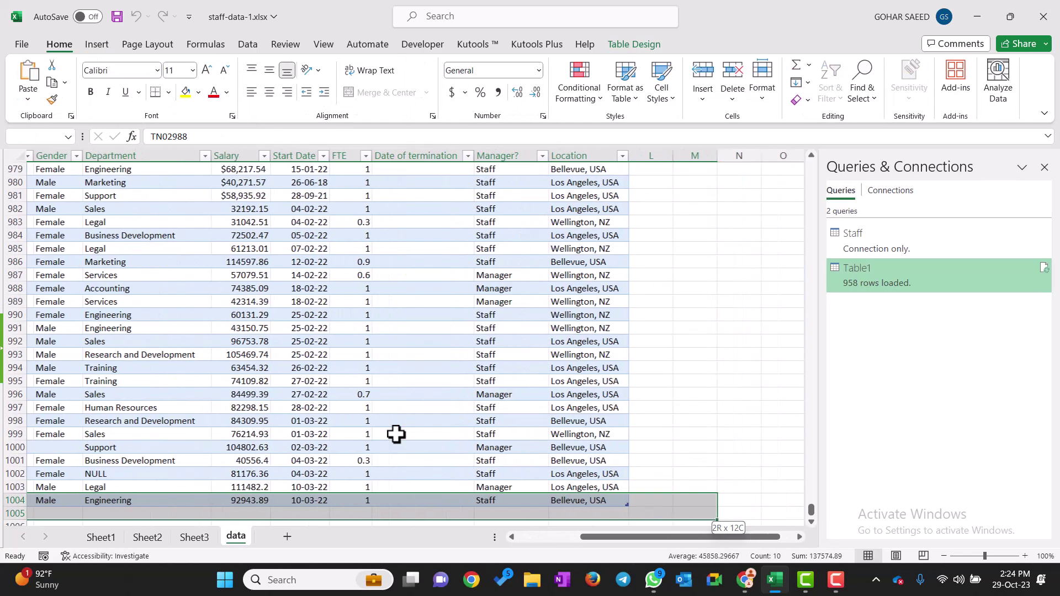
{"action": "key", "text": "Down"}
{"action": "key", "text": "Right"}
{"action": "key", "text": "Right"}
{"action": "key", "text": "Right"}
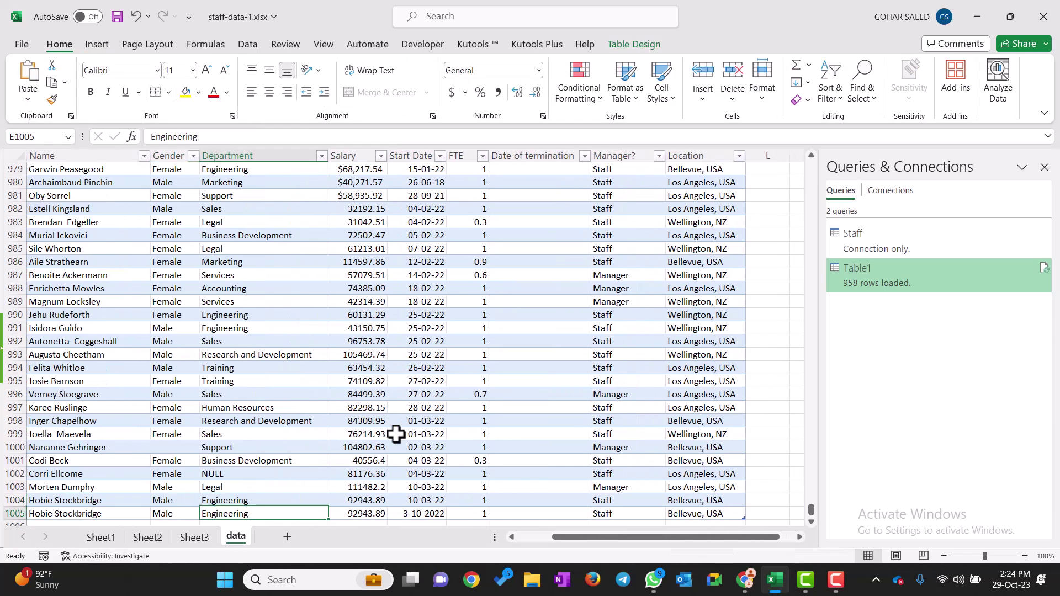
{"action": "key", "text": "Left"}
{"action": "key", "text": "Left"}
{"action": "key", "text": "Left"}
{"action": "key", "text": "Left"}
Step: Edit the Emp ID in B1005 so the copied row has a different ID
{"action": "double_click", "coordinate": [116, 514]}
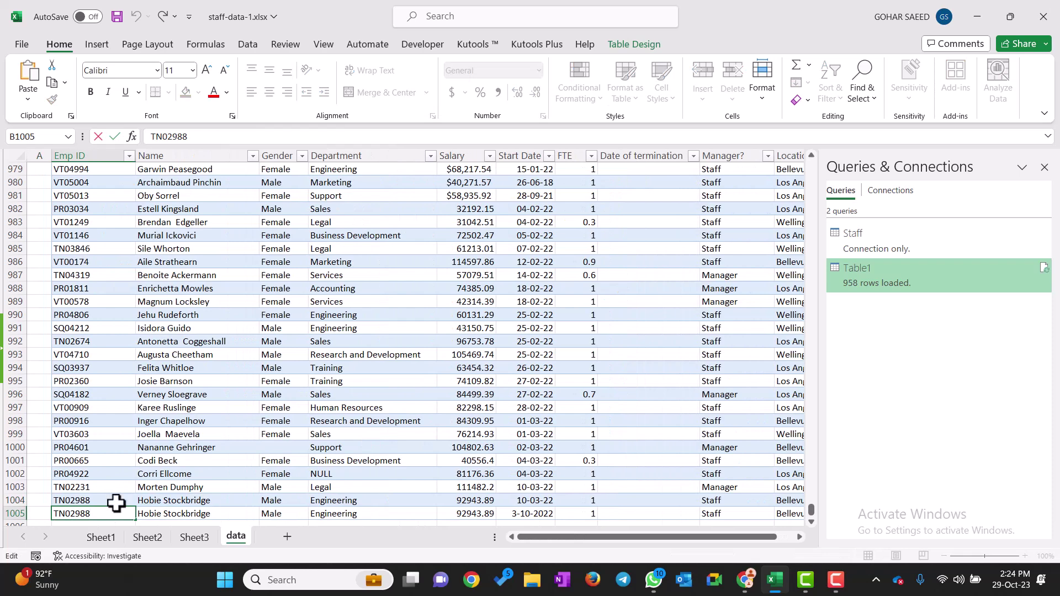
{"action": "key", "text": "Return"}
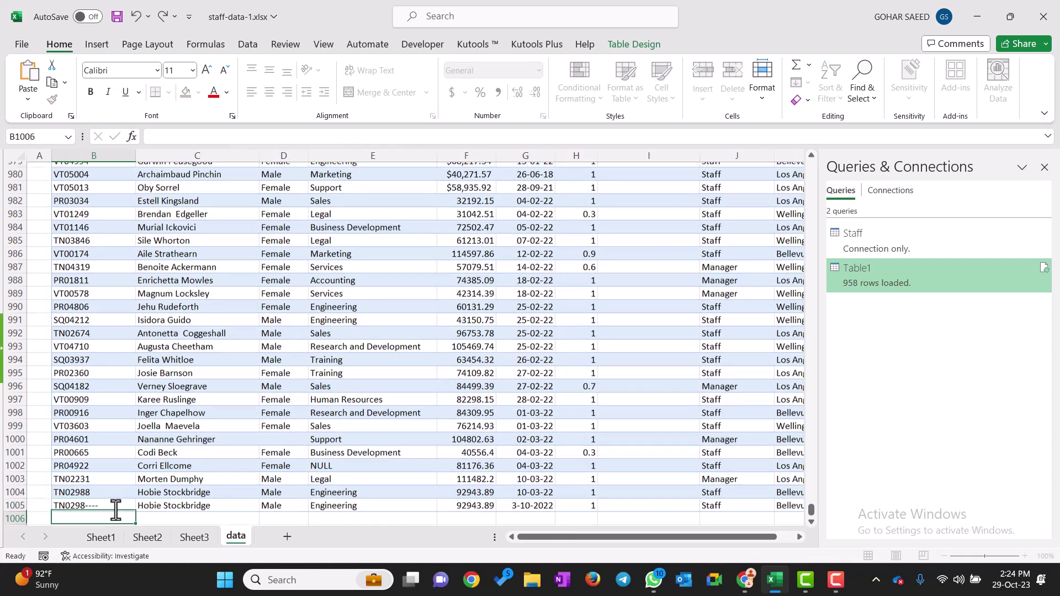
{"action": "key", "text": "Up"}
{"action": "key", "text": "Right"}
{"action": "key", "text": "Right"}
{"action": "key", "text": "Left"}
{"action": "key", "text": "Left"}
{"action": "key", "text": "Left"}
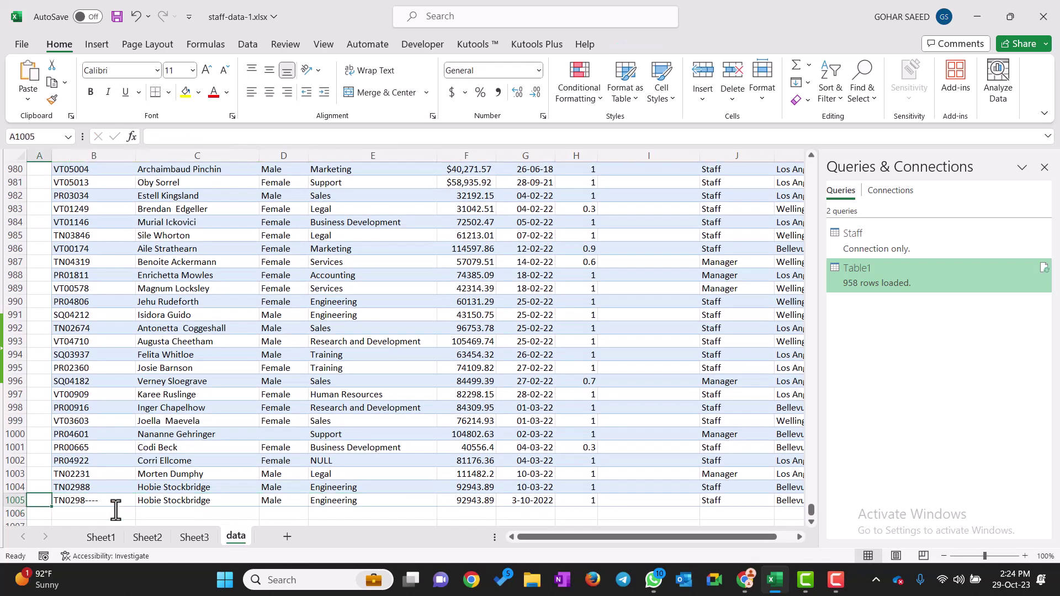
{"action": "key", "text": "Right"}
{"action": "key", "text": "Right"}
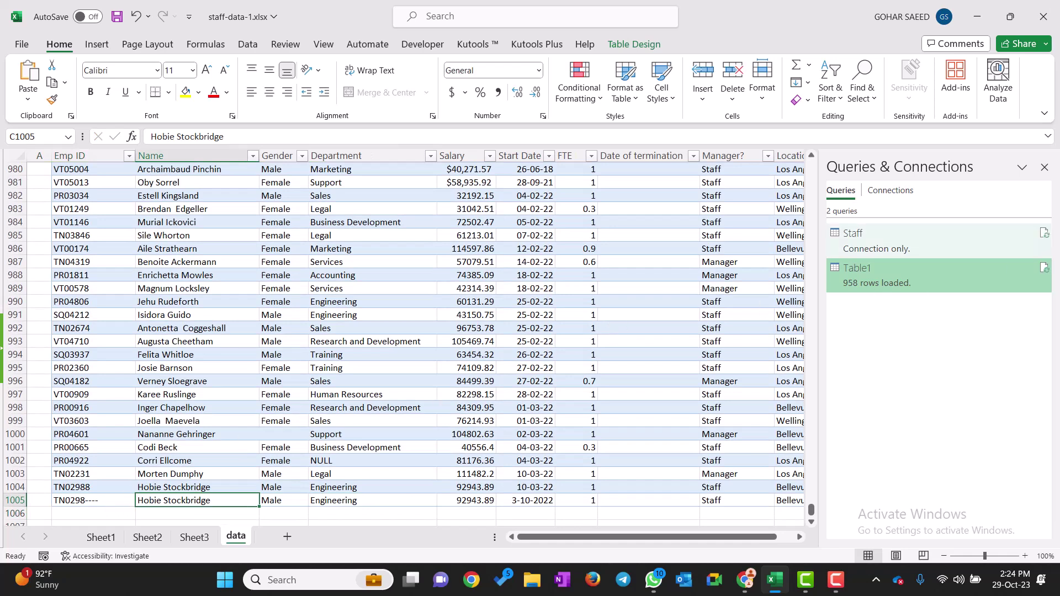
Step: Refresh the Sheet1 staff query so it picks up the new source row
{"action": "left_click", "coordinate": [1043, 268]}
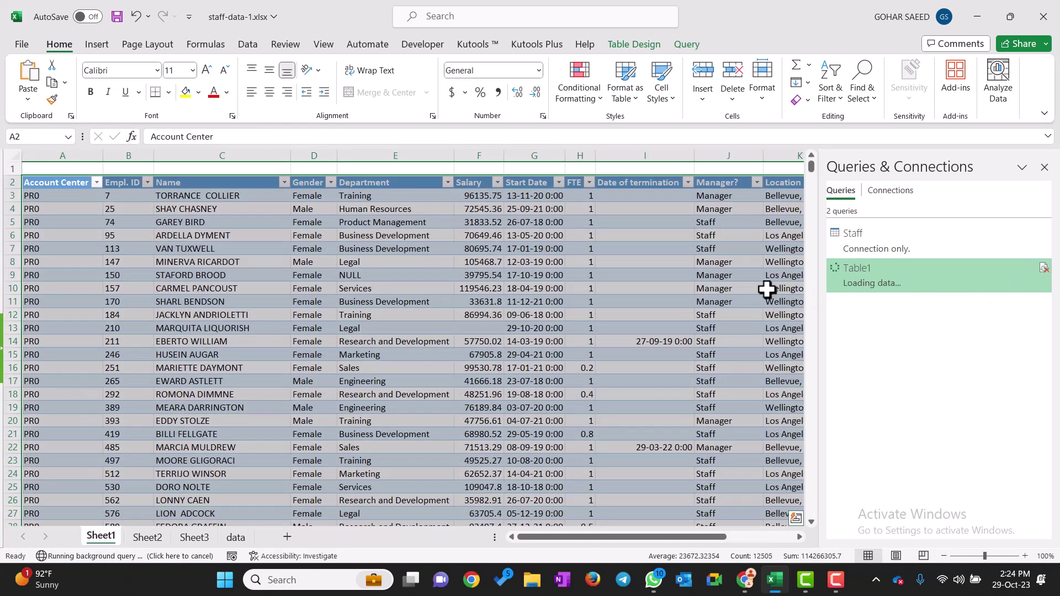
{"action": "scroll", "coordinate": [679, 290], "scroll_direction": "right", "scroll_amount": 3}
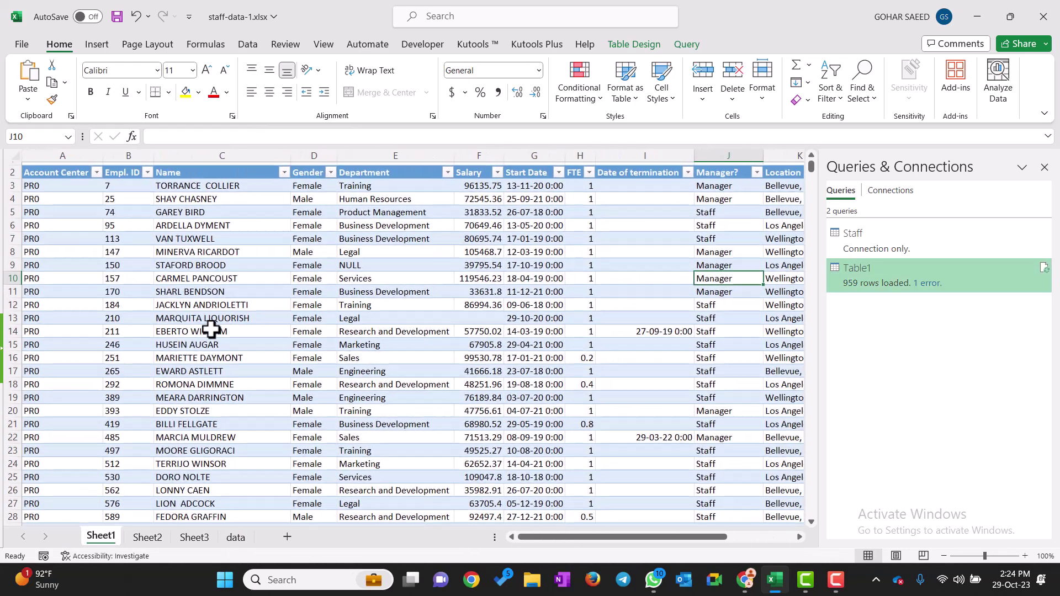
{"action": "left_click", "coordinate": [211, 330]}
Step: Jump to the table's last rows and inspect the blank Empl. ID in row 961
{"action": "key", "text": "ctrl+Down"}
{"action": "key", "text": "Left"}
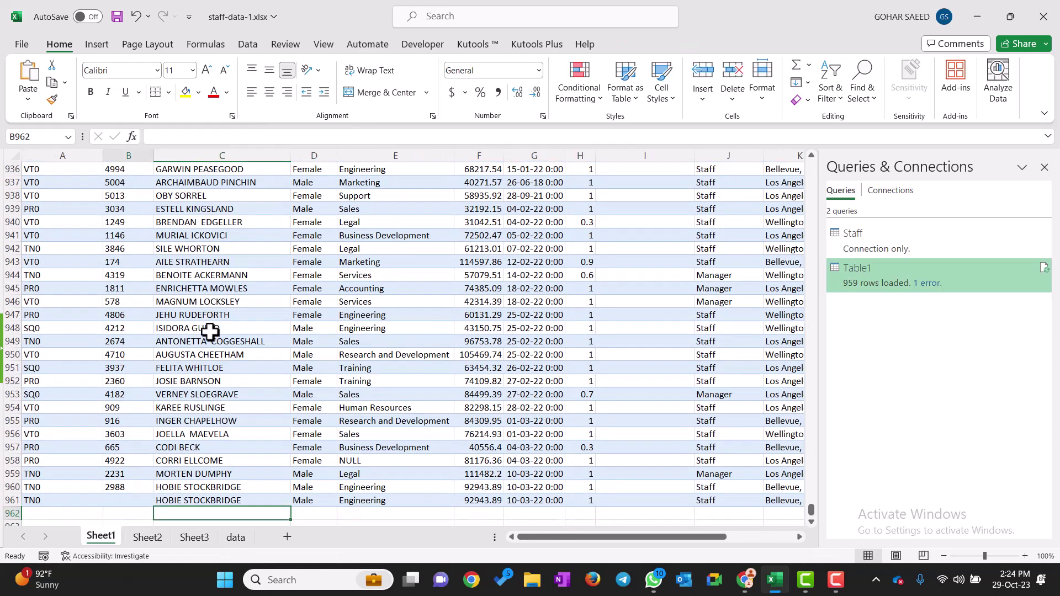
{"action": "key", "text": "Left"}
{"action": "key", "text": "Right"}
{"action": "key", "text": "Right"}
{"action": "key", "text": "Right"}
{"action": "key", "text": "Left"}
{"action": "key", "text": "Left"}
{"action": "key", "text": "Left"}
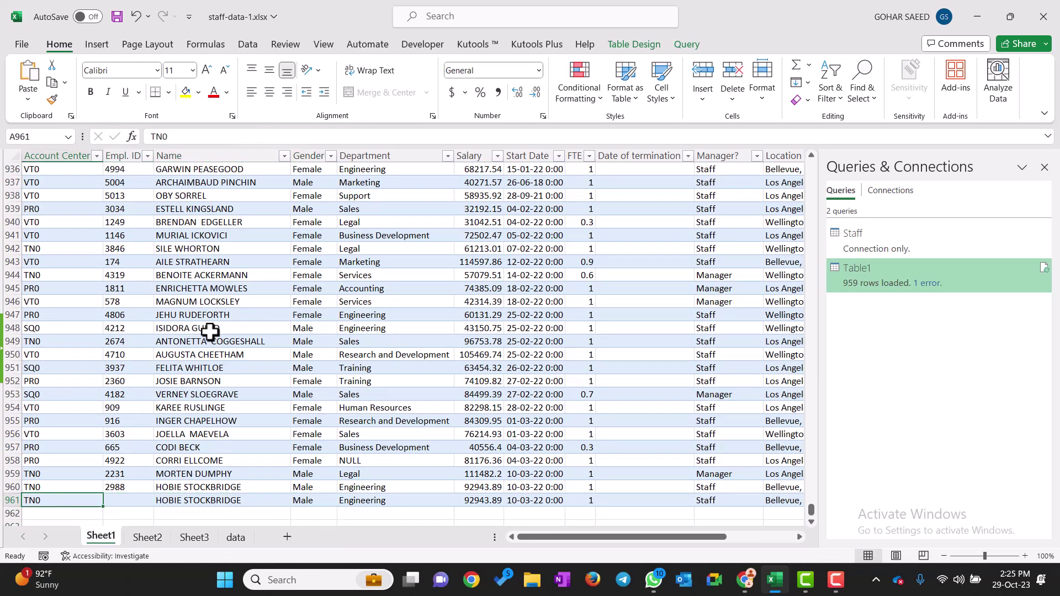
{"action": "key", "text": "Right"}
{"action": "key", "text": "Right"}
{"action": "key", "text": "Left"}
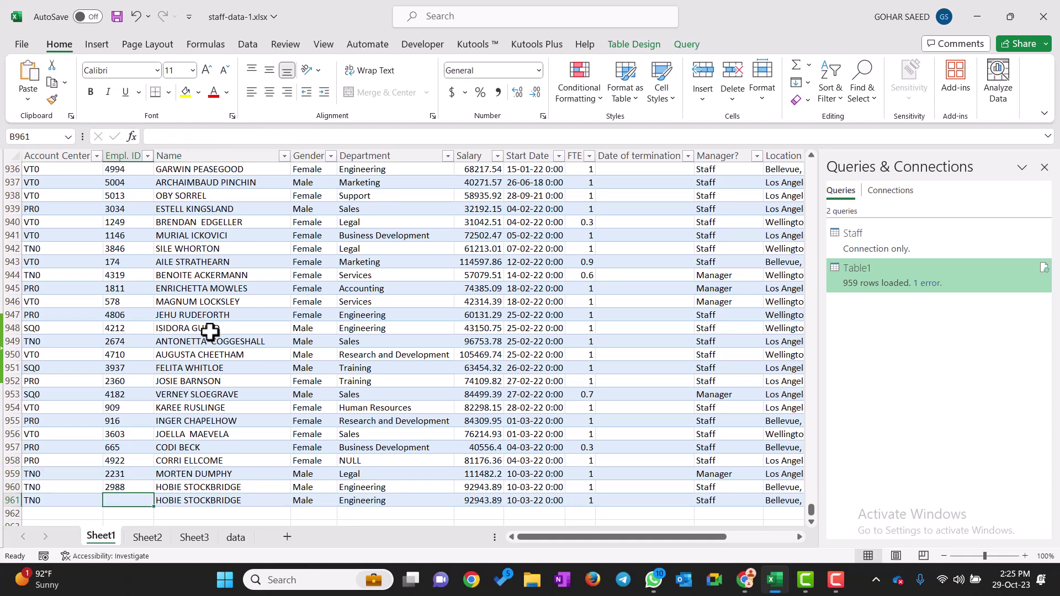
Step: Check the new row's Emp ID on the data sheet, then return to Sheet1
{"action": "left_click", "coordinate": [237, 538]}
{"action": "left_click", "coordinate": [114, 505]}
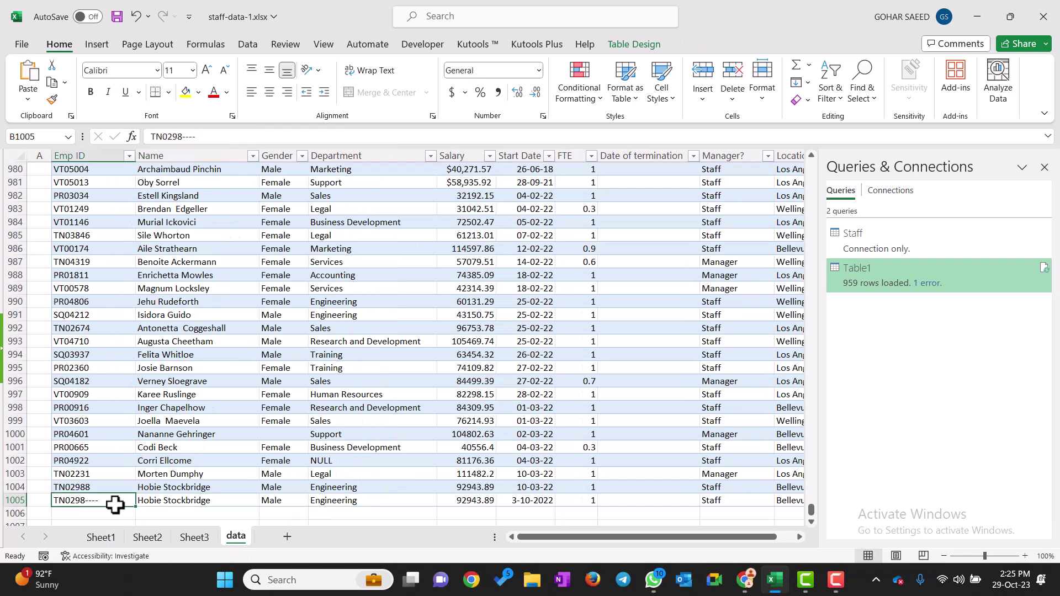
{"action": "left_click", "coordinate": [98, 537]}
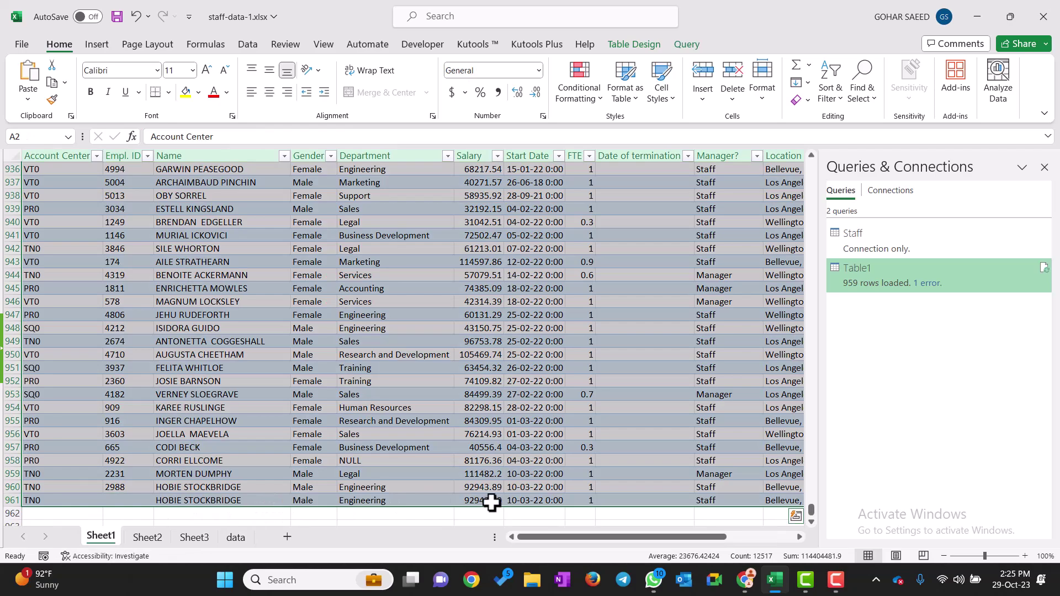
Step: Check the salary and Part Time / Full Time values of row 961 on Sheet1
{"action": "left_click", "coordinate": [487, 500]}
{"action": "scroll", "coordinate": [651, 492], "scroll_direction": "right", "scroll_amount": 2}
{"action": "scroll", "coordinate": [651, 493], "scroll_direction": "right", "scroll_amount": 2}
{"action": "scroll", "coordinate": [646, 493], "scroll_direction": "right", "scroll_amount": 2}
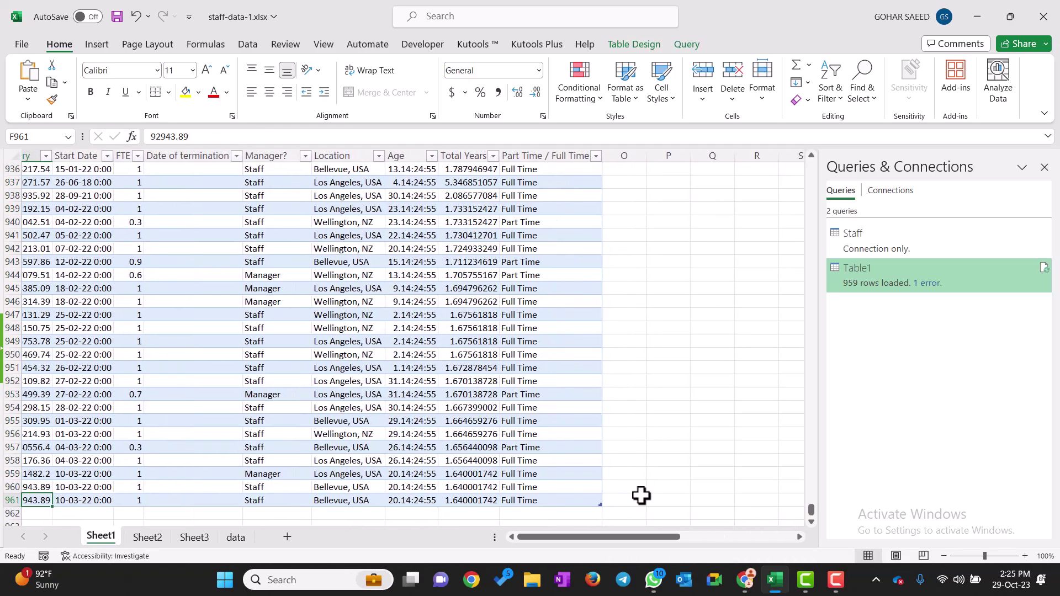
{"action": "left_click", "coordinate": [541, 499]}
{"action": "scroll", "coordinate": [541, 500], "scroll_direction": "left", "scroll_amount": 3}
{"action": "scroll", "coordinate": [542, 499], "scroll_direction": "left", "scroll_amount": 2}
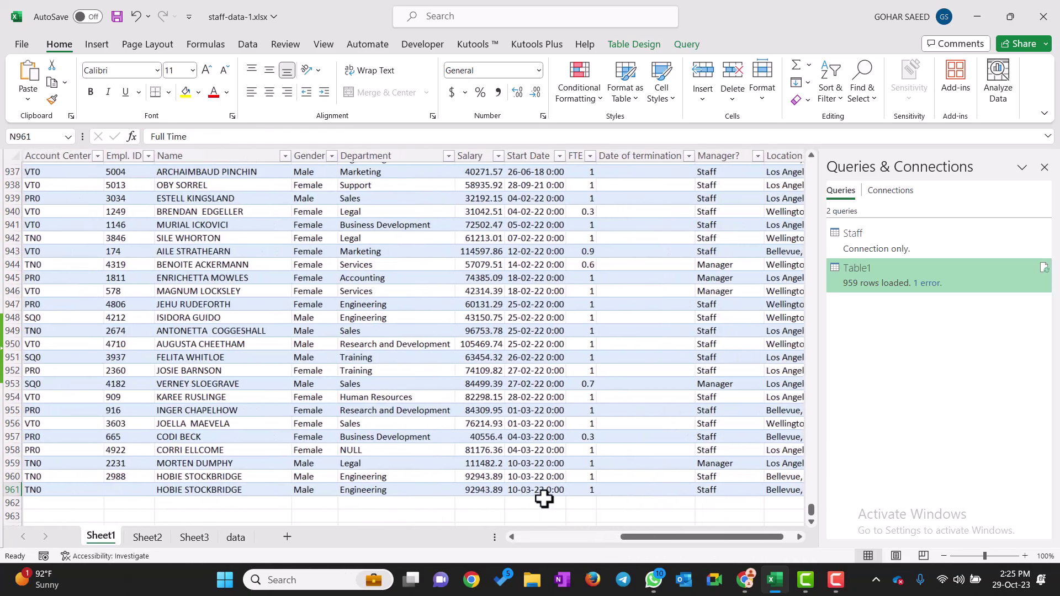
{"action": "scroll", "coordinate": [553, 500], "scroll_direction": "up", "scroll_amount": 3}
{"action": "scroll", "coordinate": [552, 497], "scroll_direction": "up", "scroll_amount": 5}
{"action": "scroll", "coordinate": [552, 497], "scroll_direction": "up", "scroll_amount": 2}
{"action": "scroll", "coordinate": [331, 513], "scroll_direction": "down", "scroll_amount": 2}
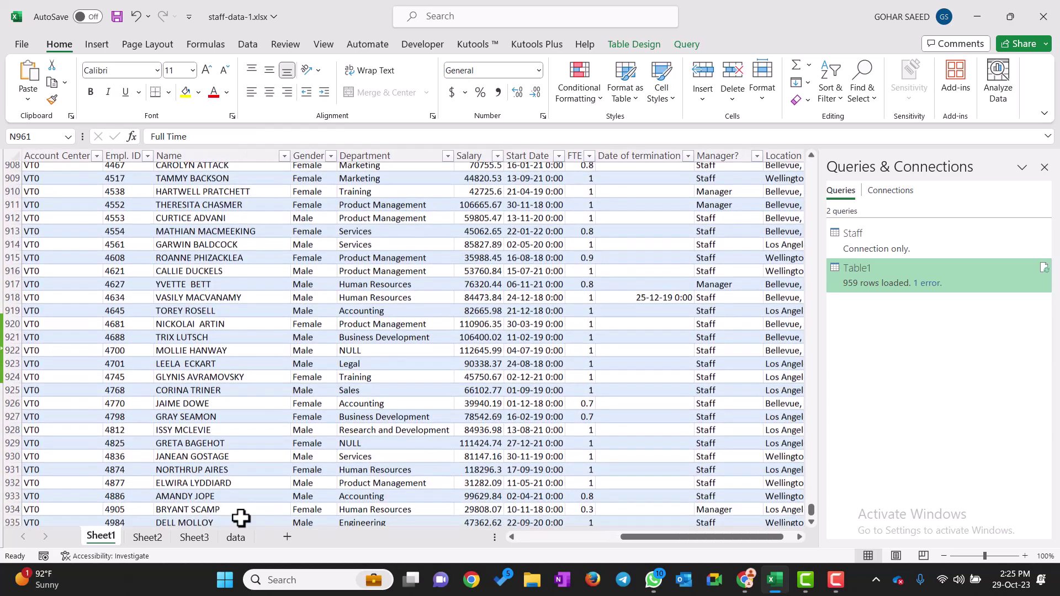
{"action": "scroll", "coordinate": [239, 518], "scroll_direction": "up", "scroll_amount": 1}
Step: On the data sheet, enter an FTE of 0.2 in cell H1005 for new row 1005
{"action": "left_click", "coordinate": [236, 537]}
{"action": "scroll", "coordinate": [552, 415], "scroll_direction": "right", "scroll_amount": 3}
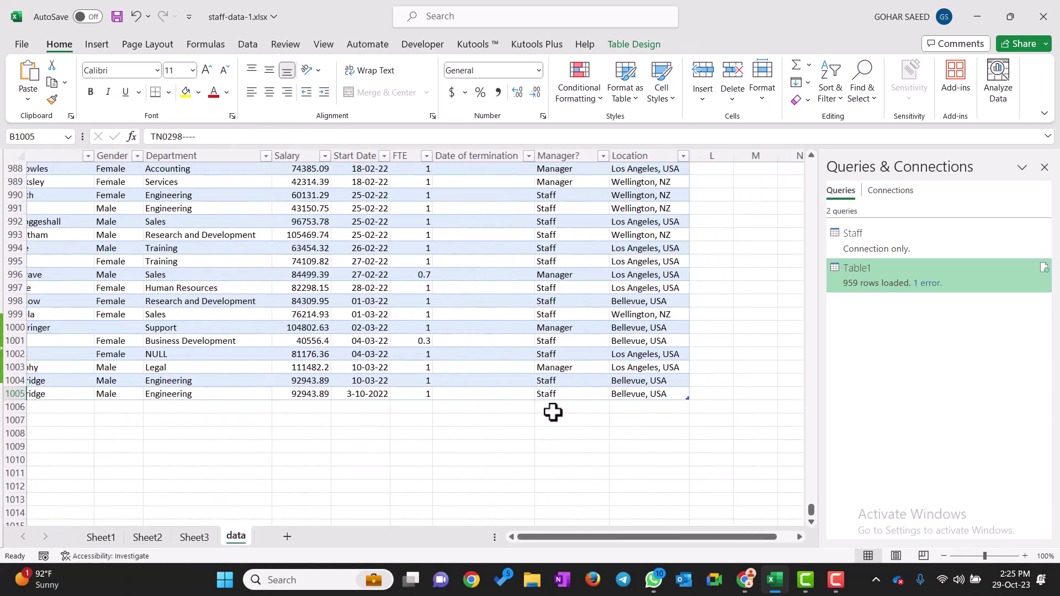
{"action": "left_click", "coordinate": [423, 394]}
{"action": "type", "text": "0.2"}
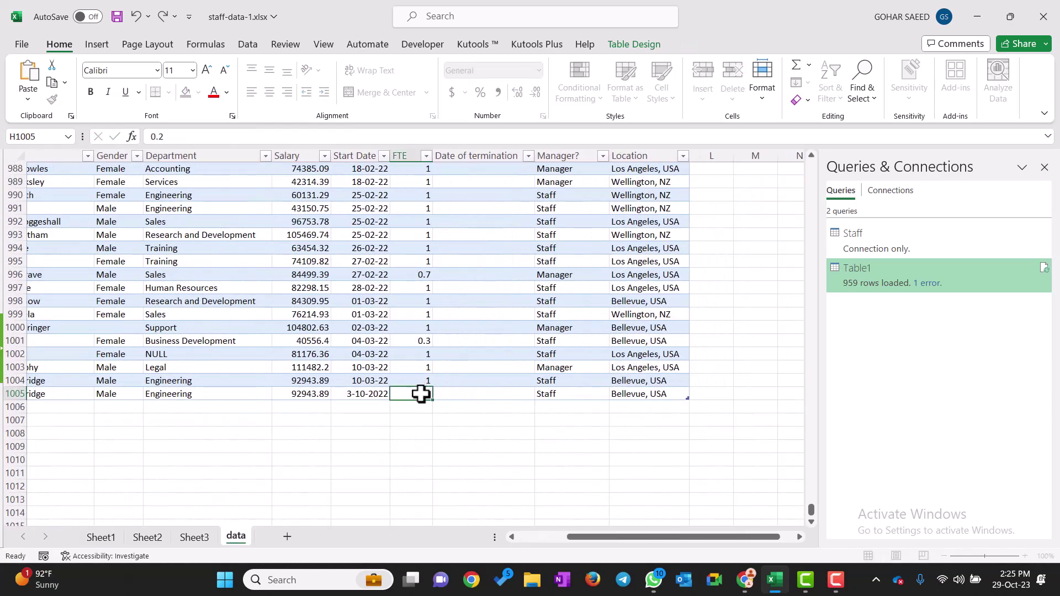
{"action": "key", "text": "Tab"}
{"action": "left_click", "coordinate": [421, 394]}
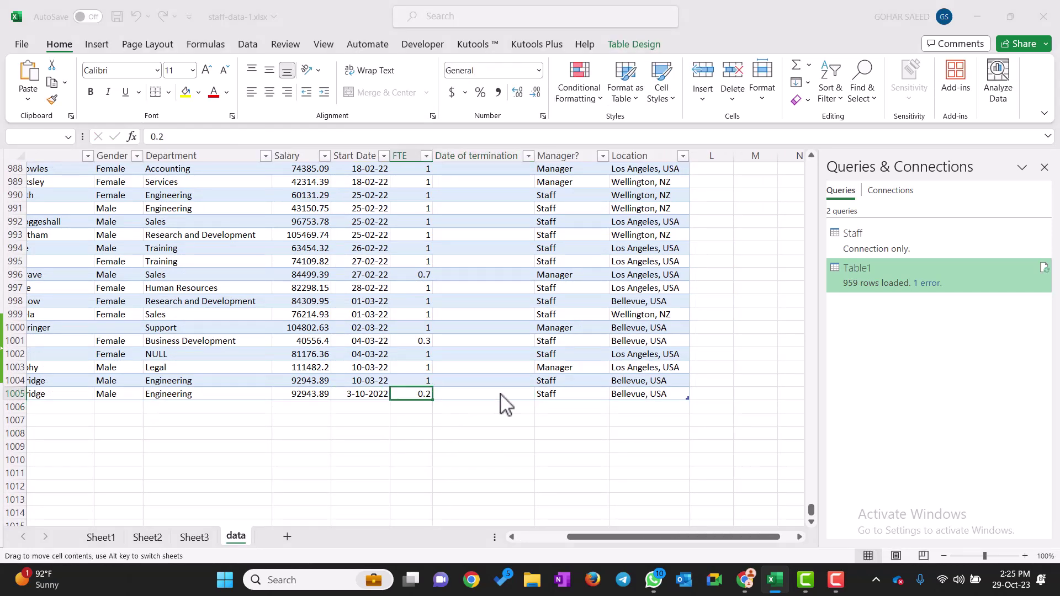
{"action": "left_click_drag", "start_coordinate": [432, 393], "coordinate": [499, 402]}
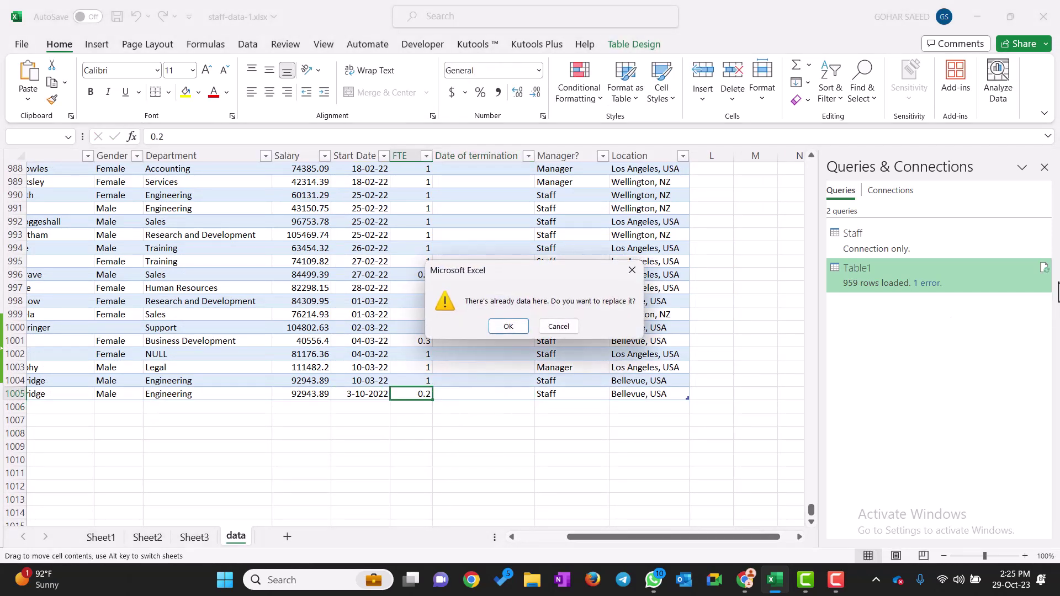
{"action": "left_click", "coordinate": [508, 326]}
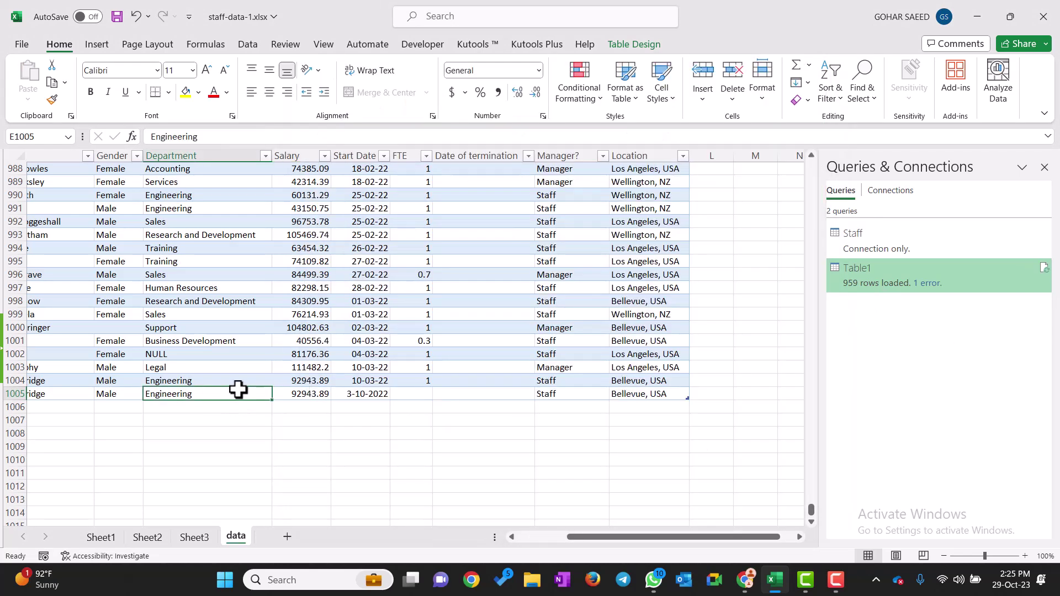
{"action": "type", "text": "0.2"}
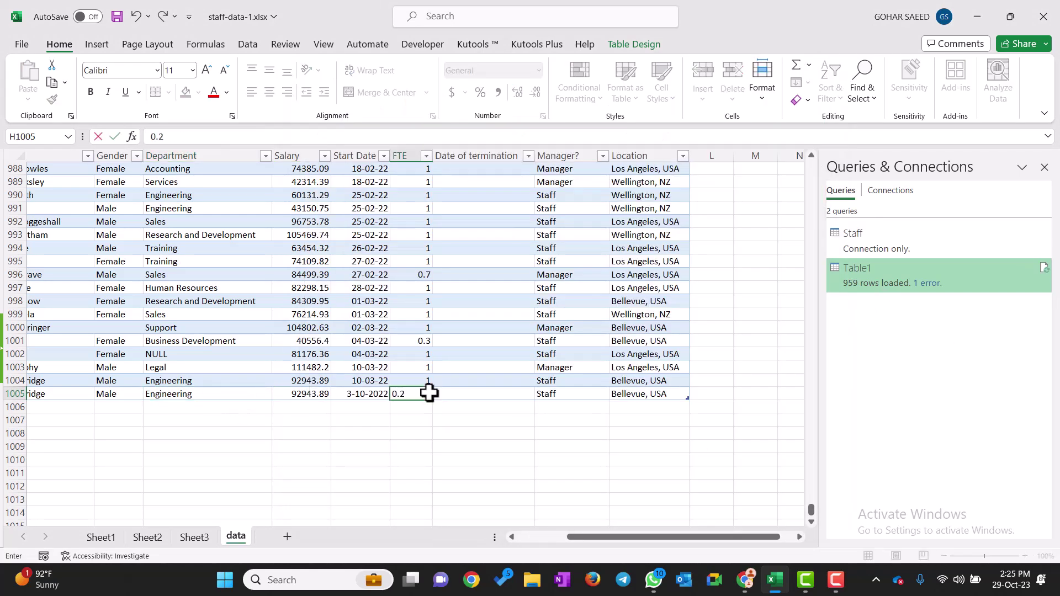
{"action": "key", "text": "Return"}
{"action": "key", "text": "Up"}
{"action": "key", "text": "Right"}
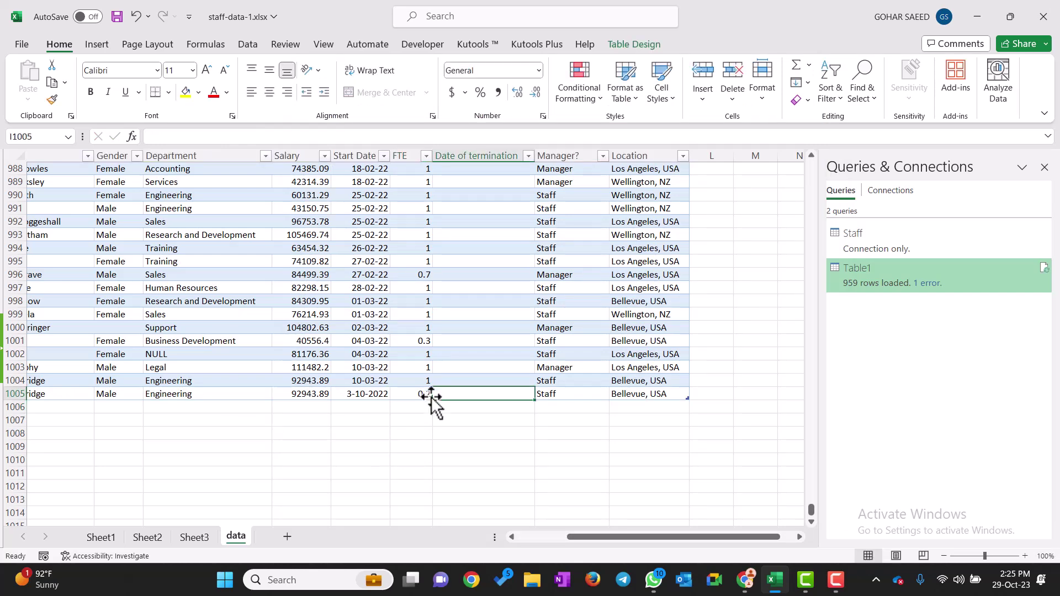
Step: Refresh the Table1 query and jump to row 961 to confirm FTE 0.2 and Part Time
{"action": "left_click", "coordinate": [1044, 268]}
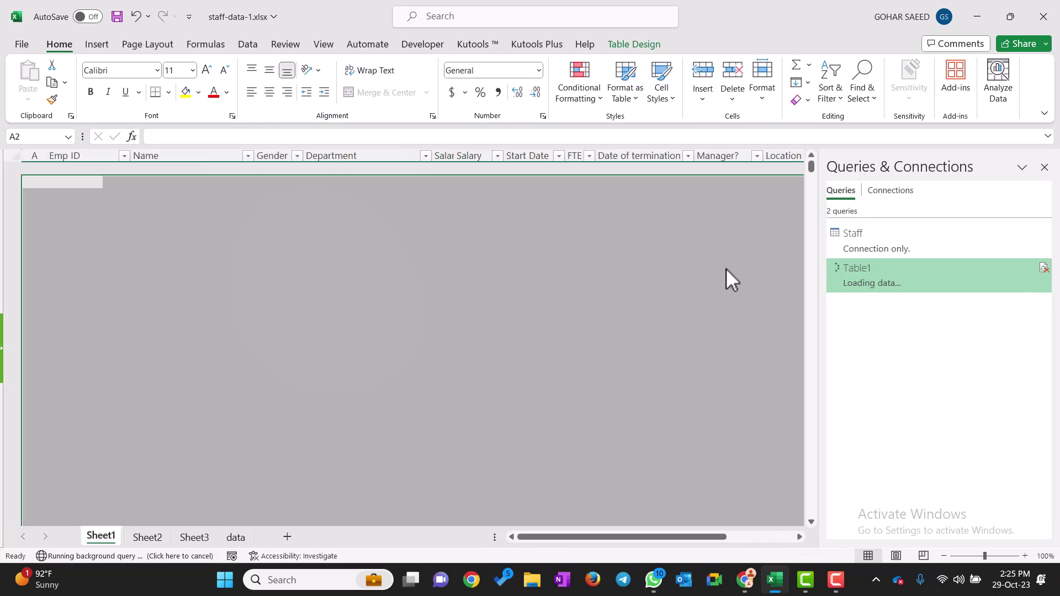
{"action": "left_click", "coordinate": [361, 383]}
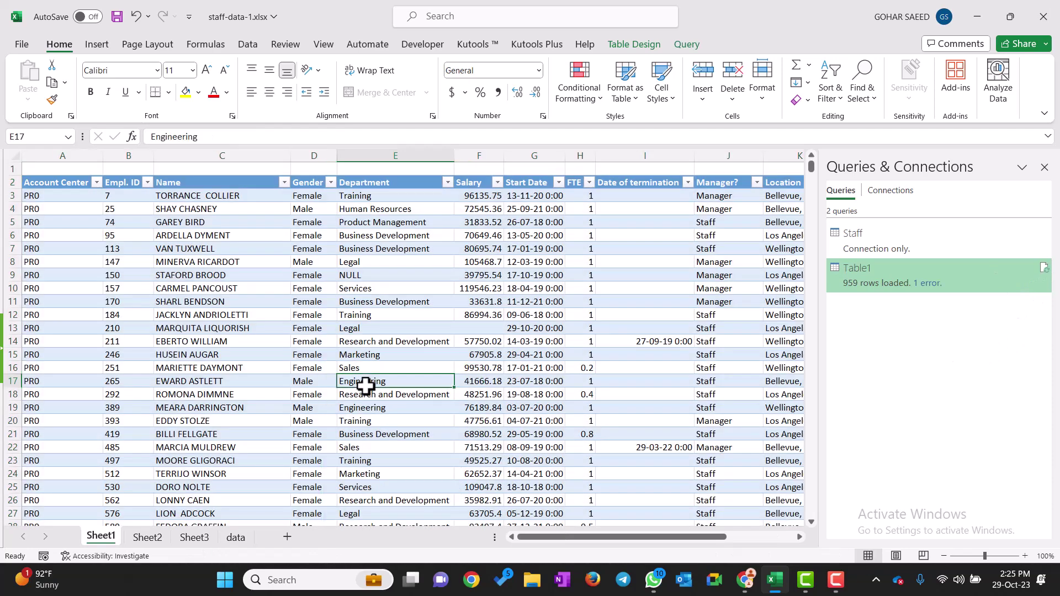
{"action": "key", "text": "ctrl+Down"}
{"action": "key", "text": "Right"}
{"action": "key", "text": "Right"}
{"action": "key", "text": "Right"}
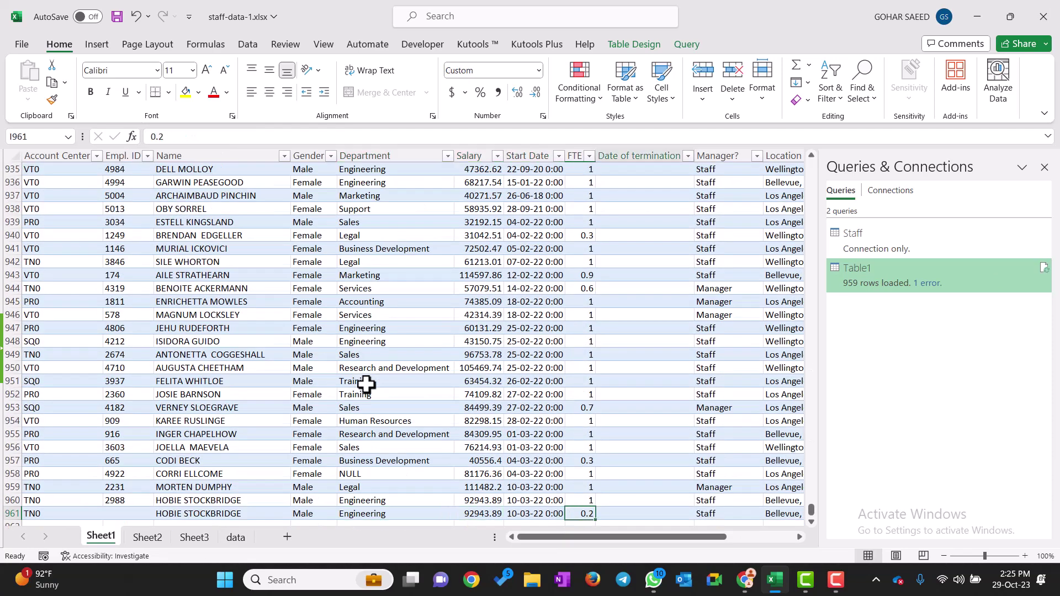
{"action": "key", "text": "Right"}
{"action": "key", "text": "Right"}
{"action": "key", "text": "Right"}
{"action": "key", "text": "Right"}
{"action": "key", "text": "Right"}
{"action": "key", "text": "Left"}
{"action": "key", "text": "Up"}
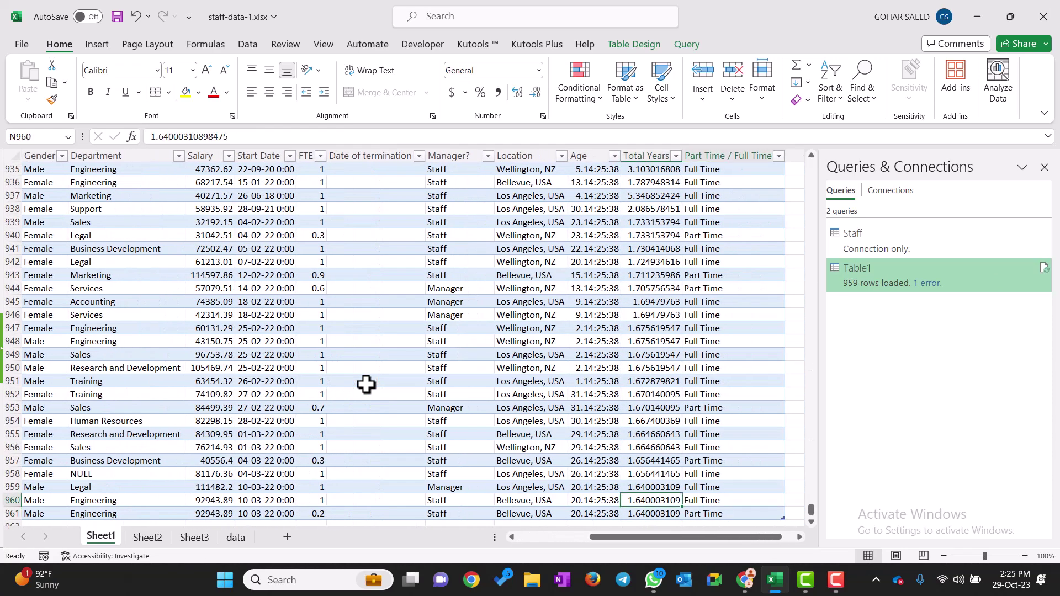
{"action": "key", "text": "Right"}
Step: Inspect nearby Age, Full Time / Part Time and Total Years values in rows 948-957
{"action": "left_click", "coordinate": [399, 374]}
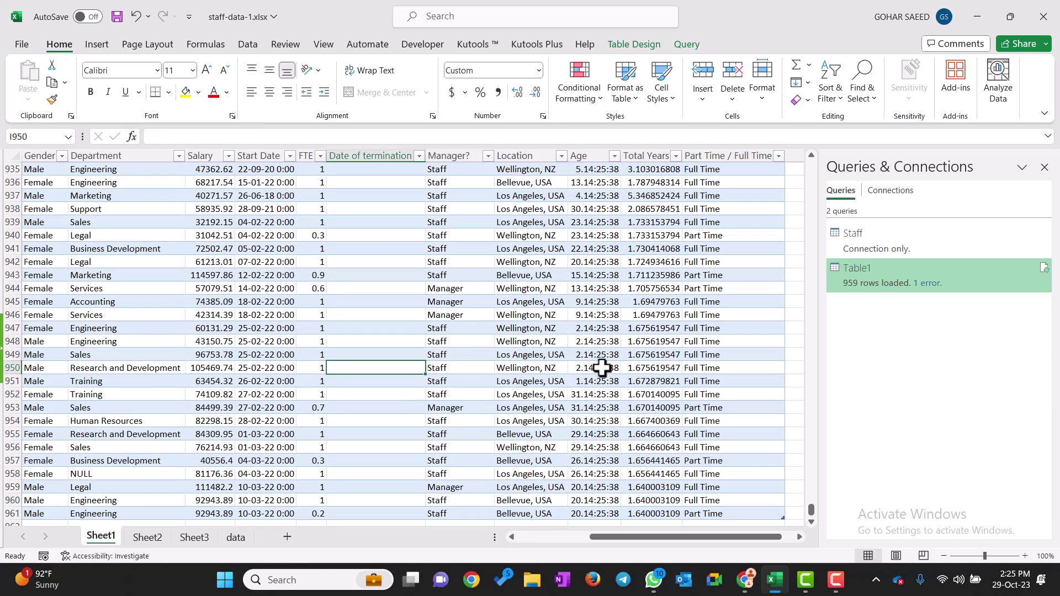
{"action": "left_click", "coordinate": [603, 367]}
{"action": "left_click", "coordinate": [626, 343]}
{"action": "left_click", "coordinate": [705, 342]}
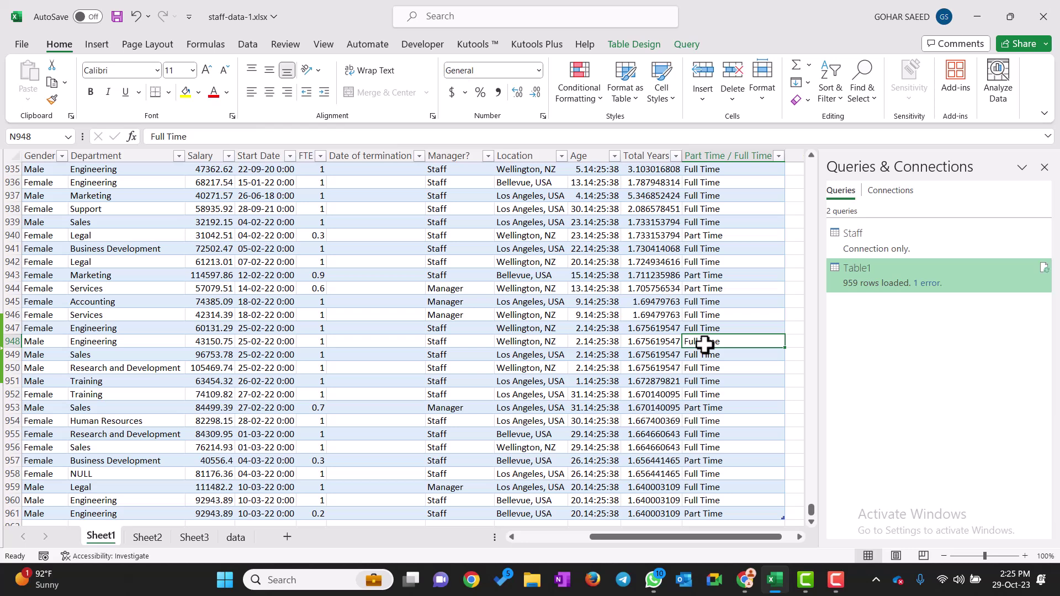
{"action": "left_click", "coordinate": [642, 346]}
{"action": "left_click", "coordinate": [644, 419]}
{"action": "left_click", "coordinate": [688, 422]}
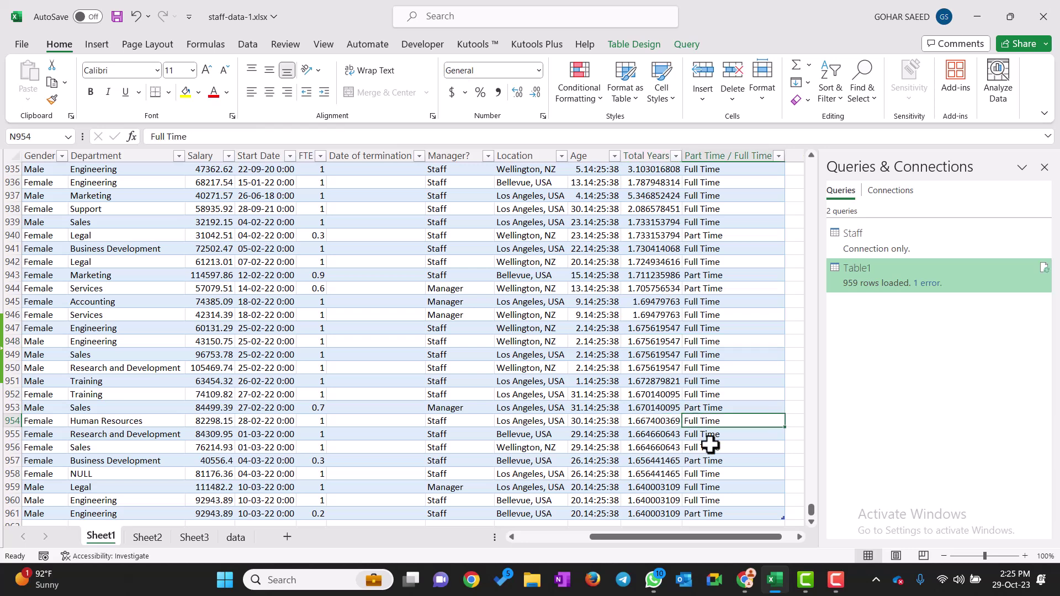
{"action": "left_click", "coordinate": [716, 460]}
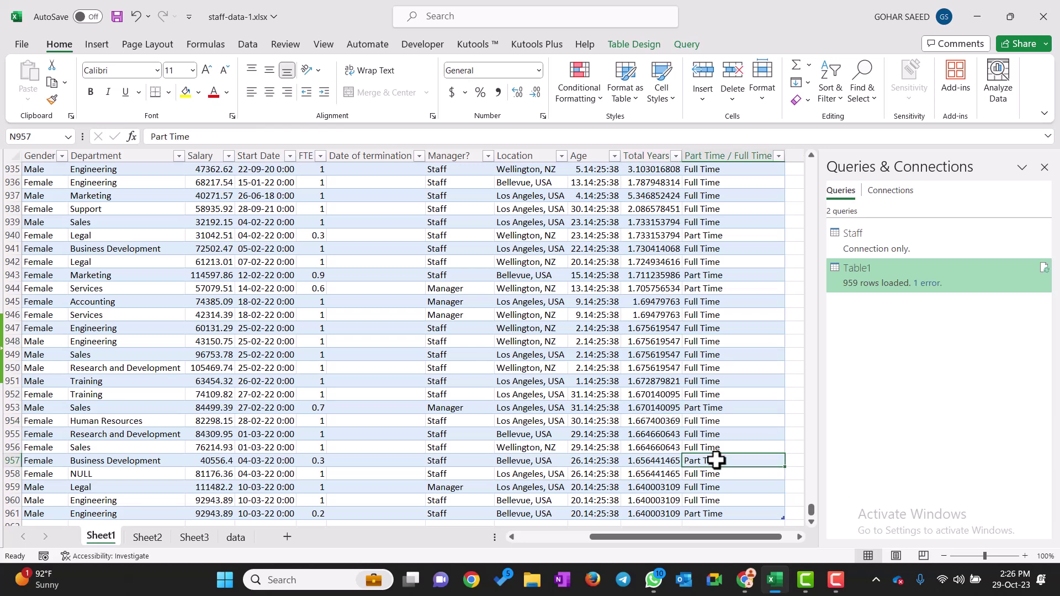
{"action": "left_click", "coordinate": [635, 436]}
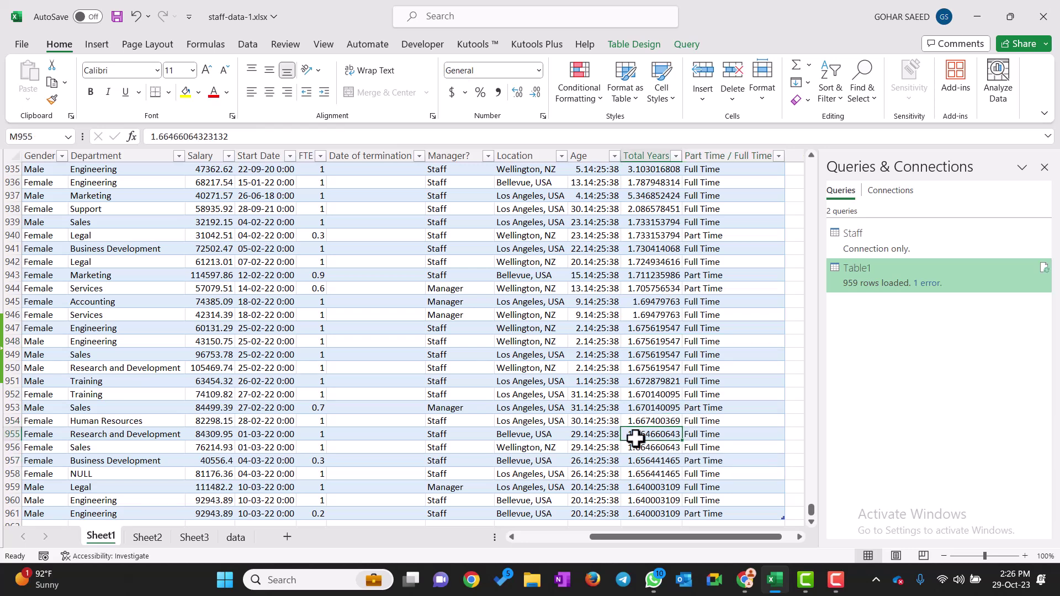
{"action": "left_click", "coordinate": [676, 315]}
Step: Scroll back to the table's top and inspect the first rows, including row 10's Services department
{"action": "left_click_drag", "start_coordinate": [809, 517], "coordinate": [820, 163]}
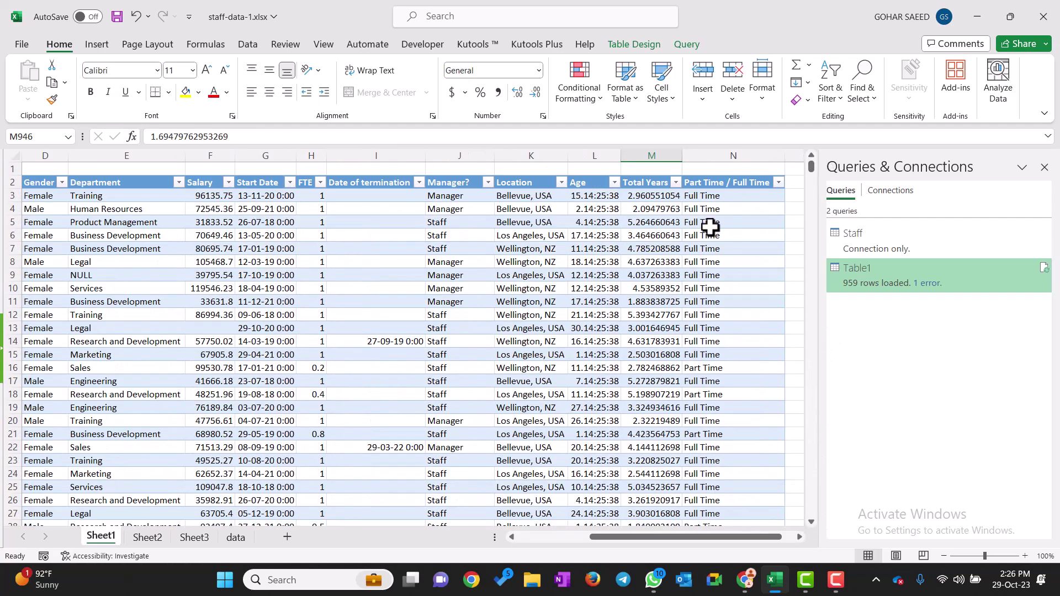
{"action": "left_click", "coordinate": [711, 226]}
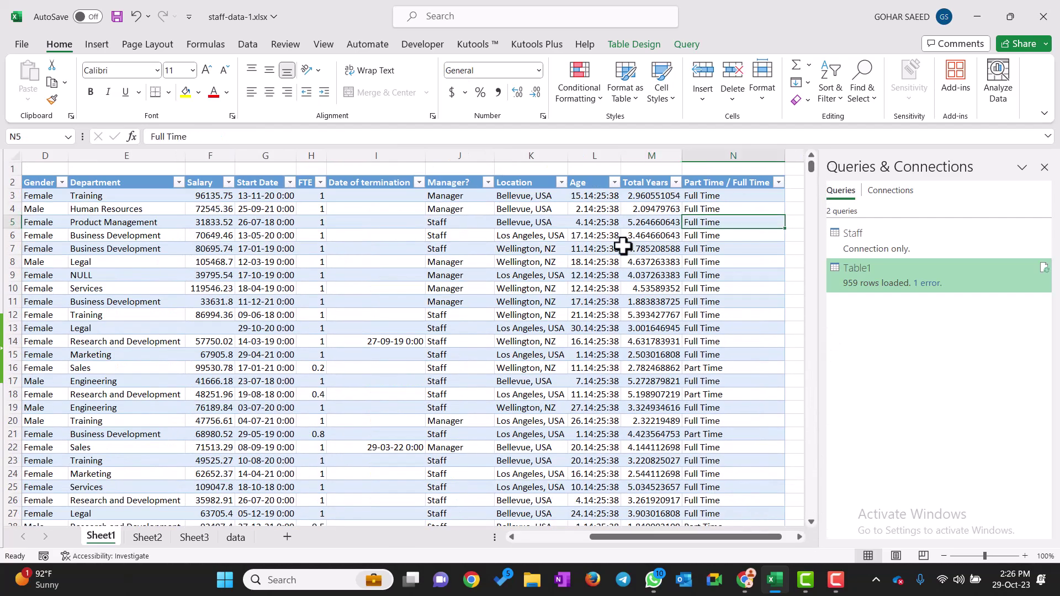
{"action": "left_click", "coordinate": [624, 247]}
{"action": "left_click", "coordinate": [461, 250]}
{"action": "left_click", "coordinate": [356, 298]}
{"action": "left_click", "coordinate": [348, 288]}
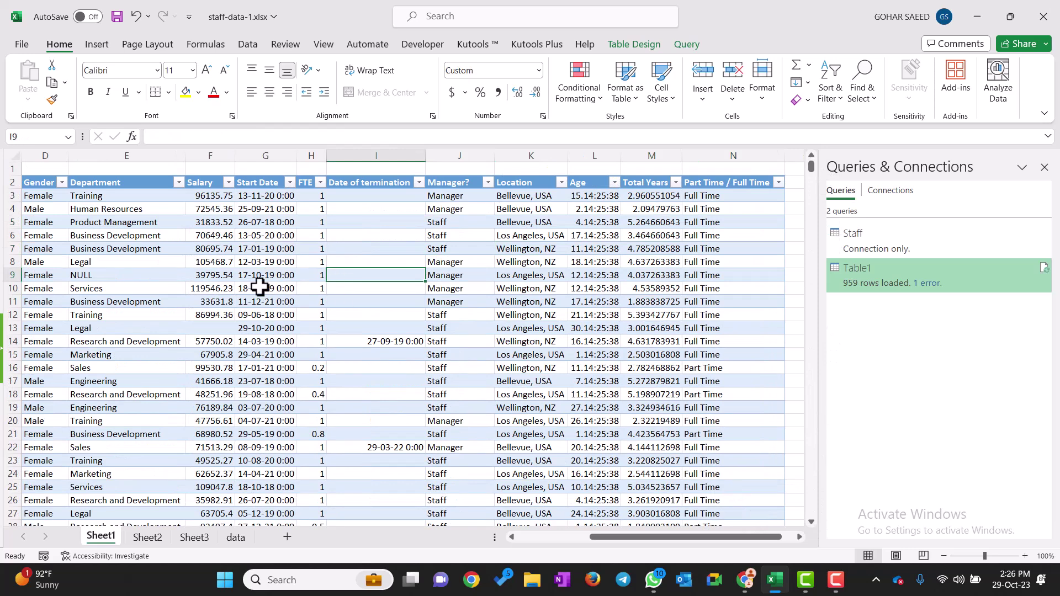
{"action": "left_click", "coordinate": [265, 285]}
{"action": "left_click", "coordinate": [218, 285]}
{"action": "left_click", "coordinate": [112, 289]}
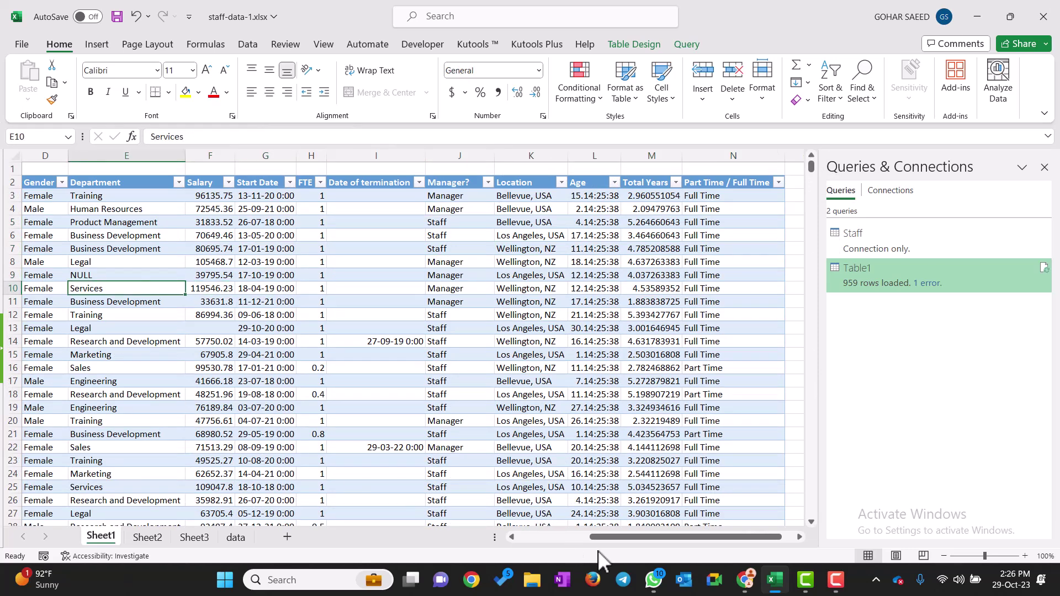
Step: Inspect names and the row 11 start date, then switch to another open application
{"action": "left_click_drag", "start_coordinate": [607, 537], "coordinate": [450, 508]}
{"action": "left_click", "coordinate": [312, 328]}
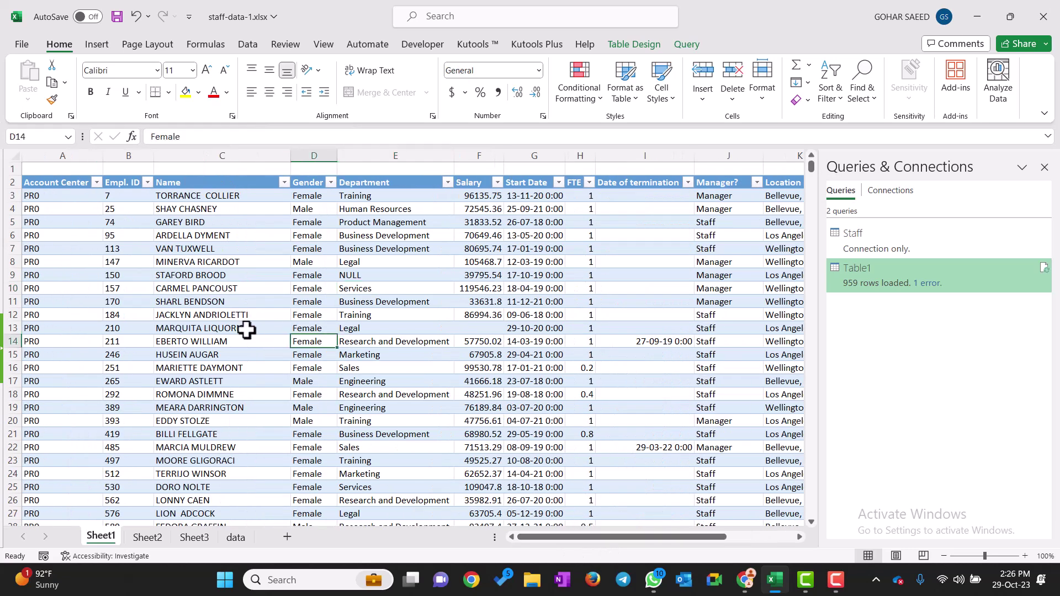
{"action": "left_click", "coordinate": [244, 326]}
{"action": "left_click", "coordinate": [249, 262]}
{"action": "left_click", "coordinate": [532, 303]}
{"action": "left_click", "coordinate": [835, 579]}
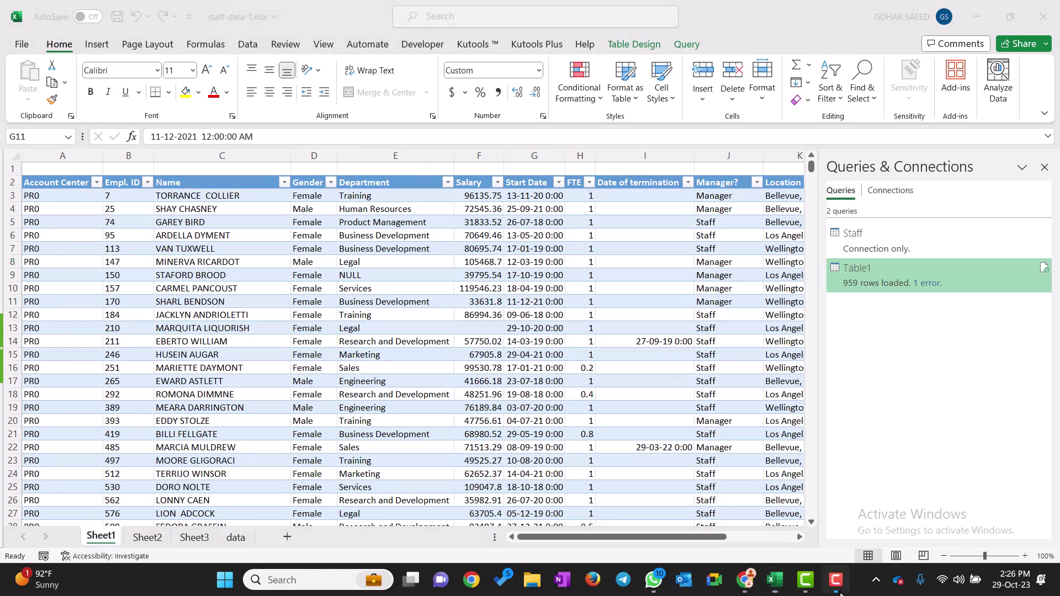